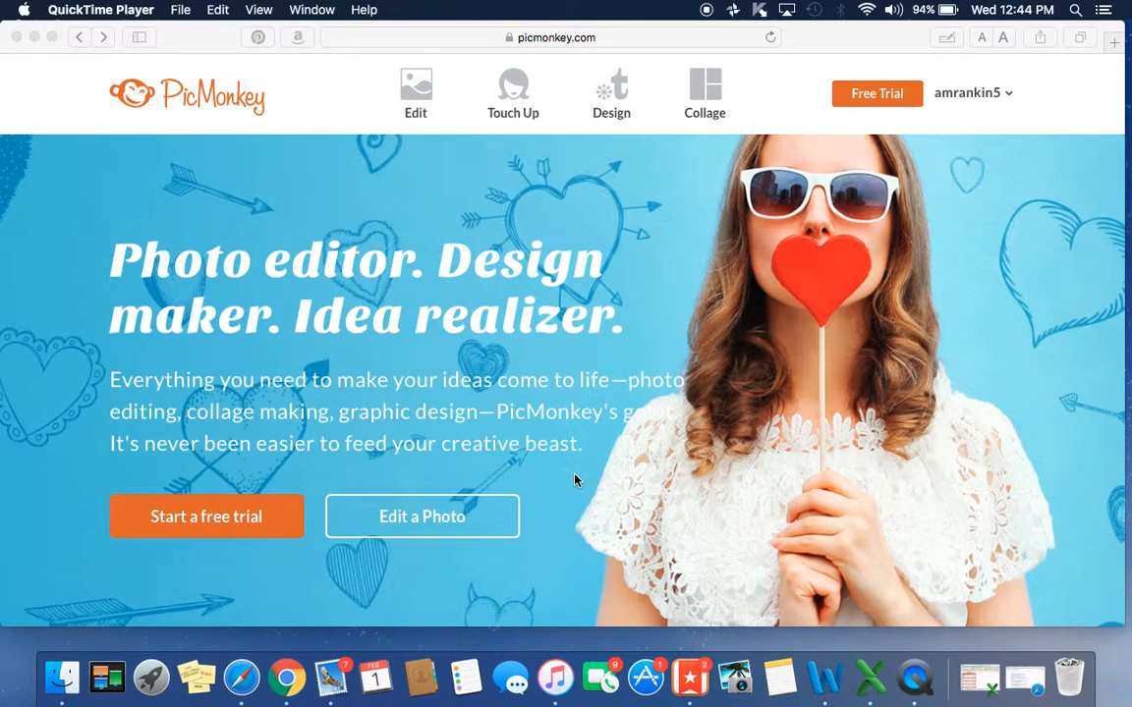
Start editing a photo in a full-screen window and open IMG_5448.jpg from the computer's Desktop
left_click(424, 525)
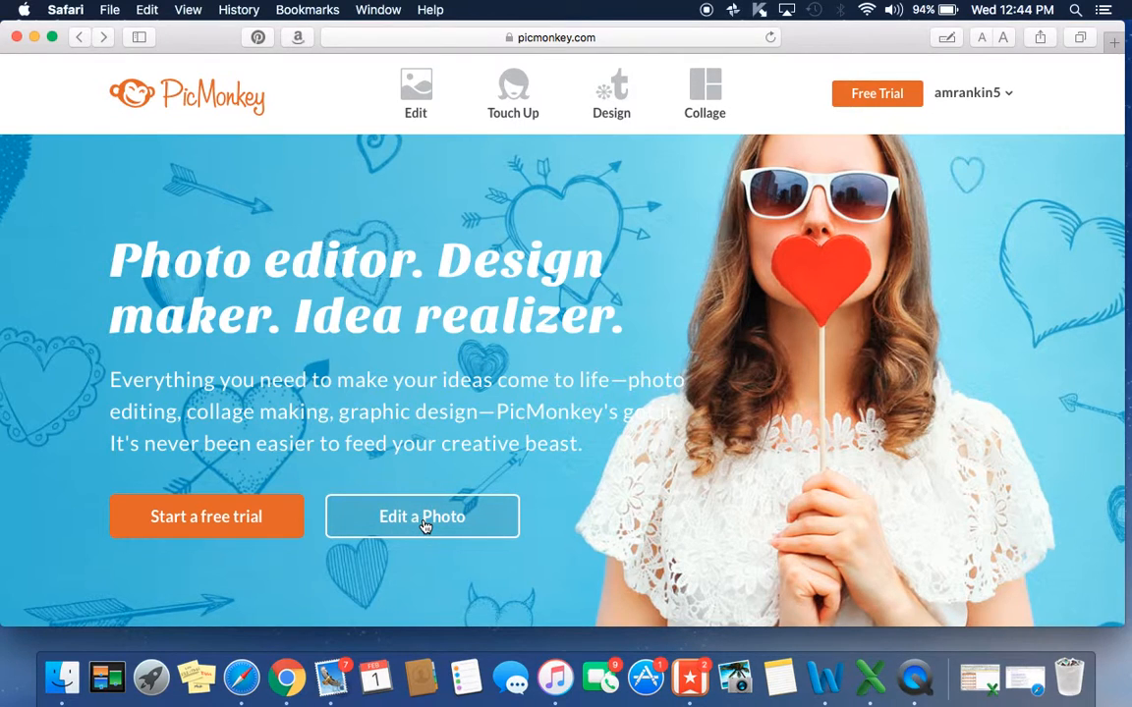
left_click(51, 37)
left_click(458, 502)
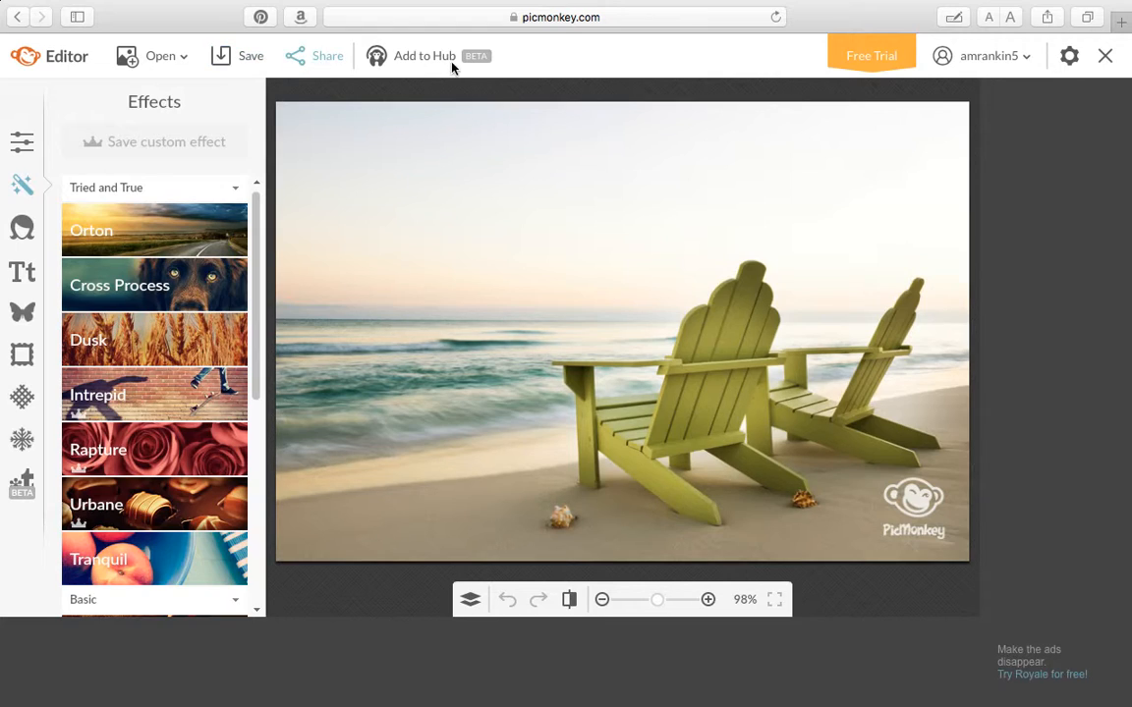
left_click(179, 61)
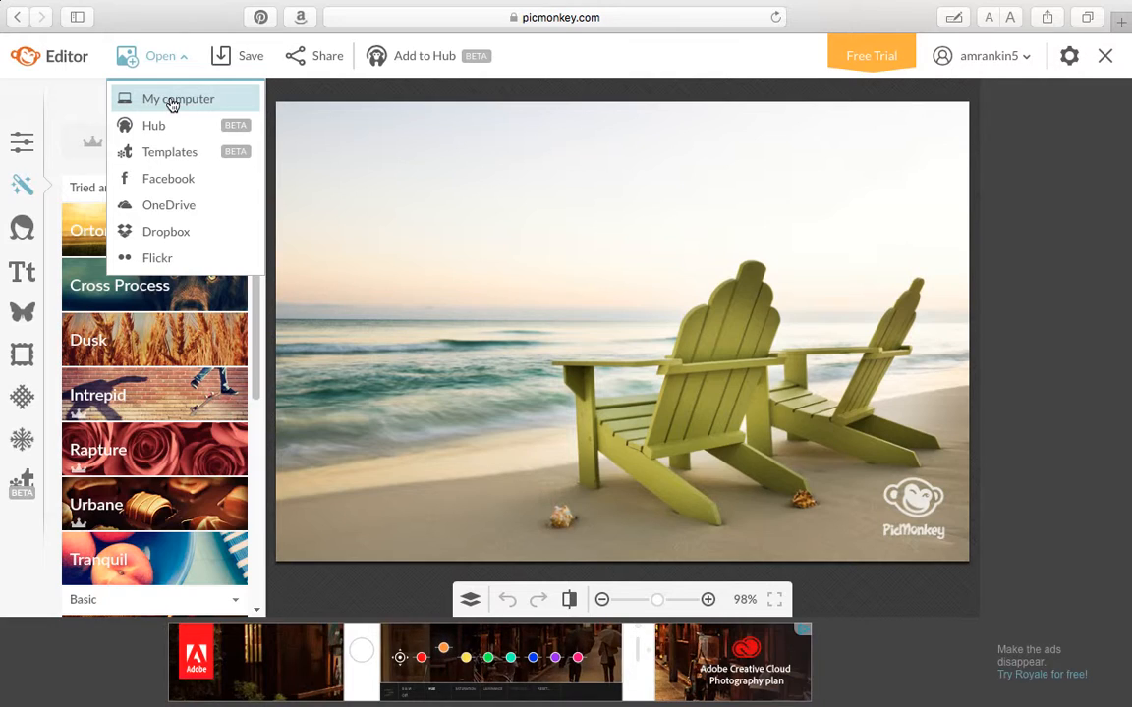
left_click(172, 102)
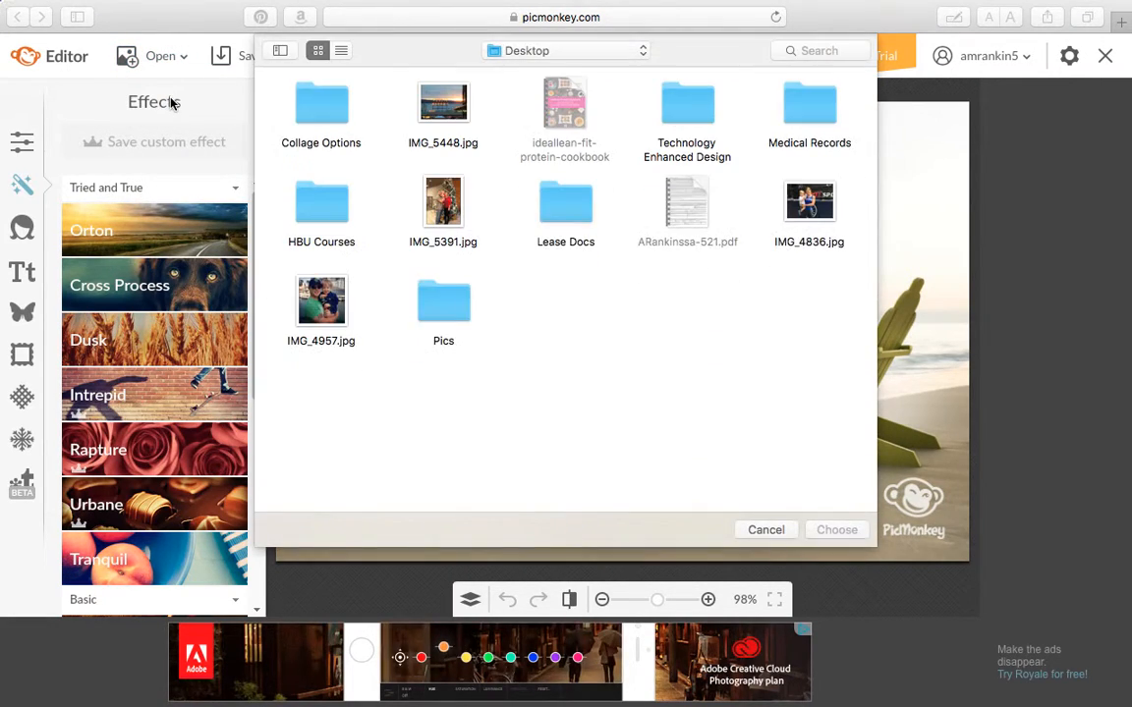
left_click(442, 106)
left_click(836, 530)
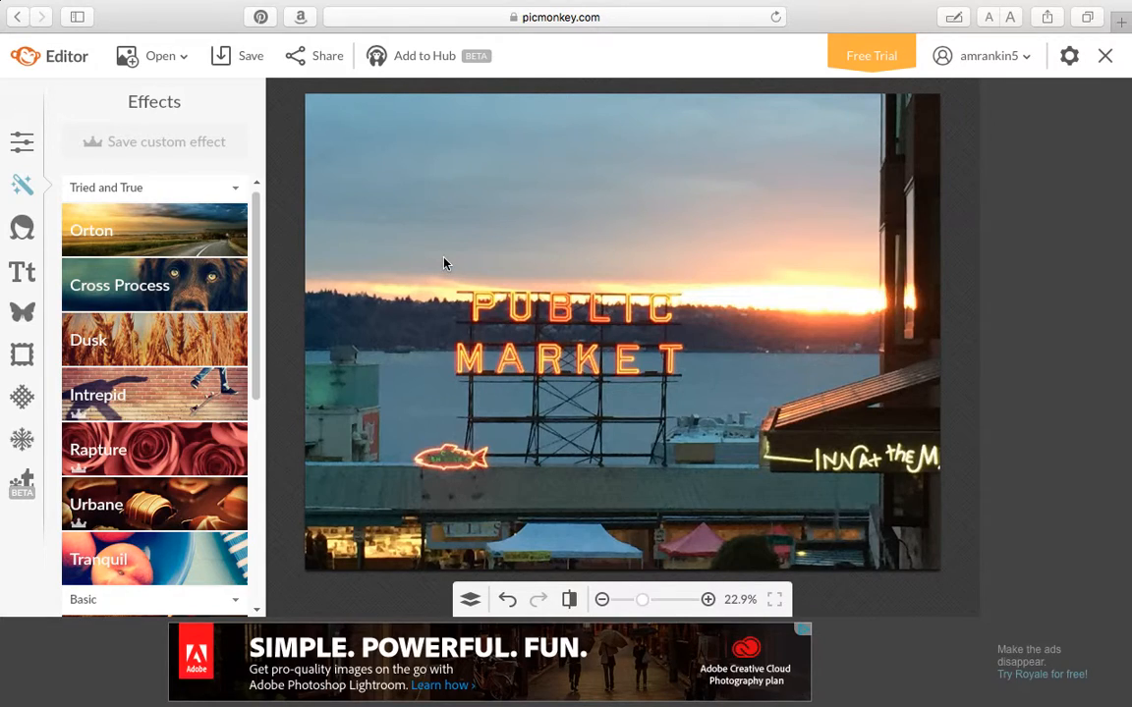
Auto adjust the Public Market photo using the basic edits
left_click(21, 143)
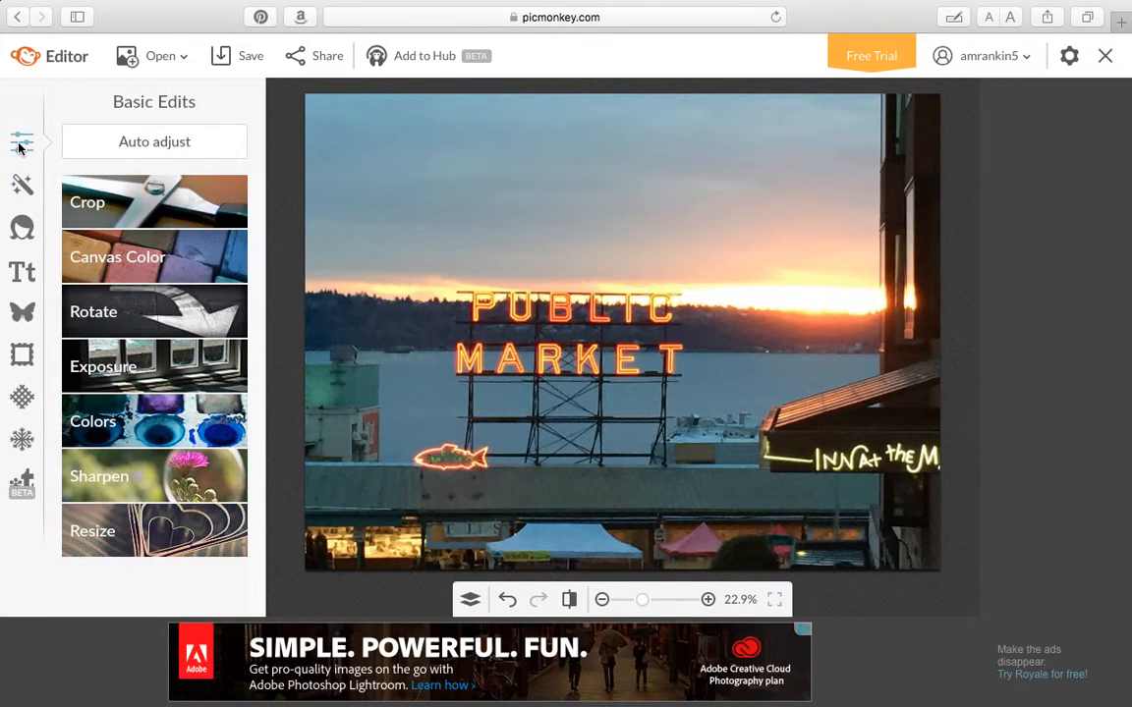
left_click(197, 145)
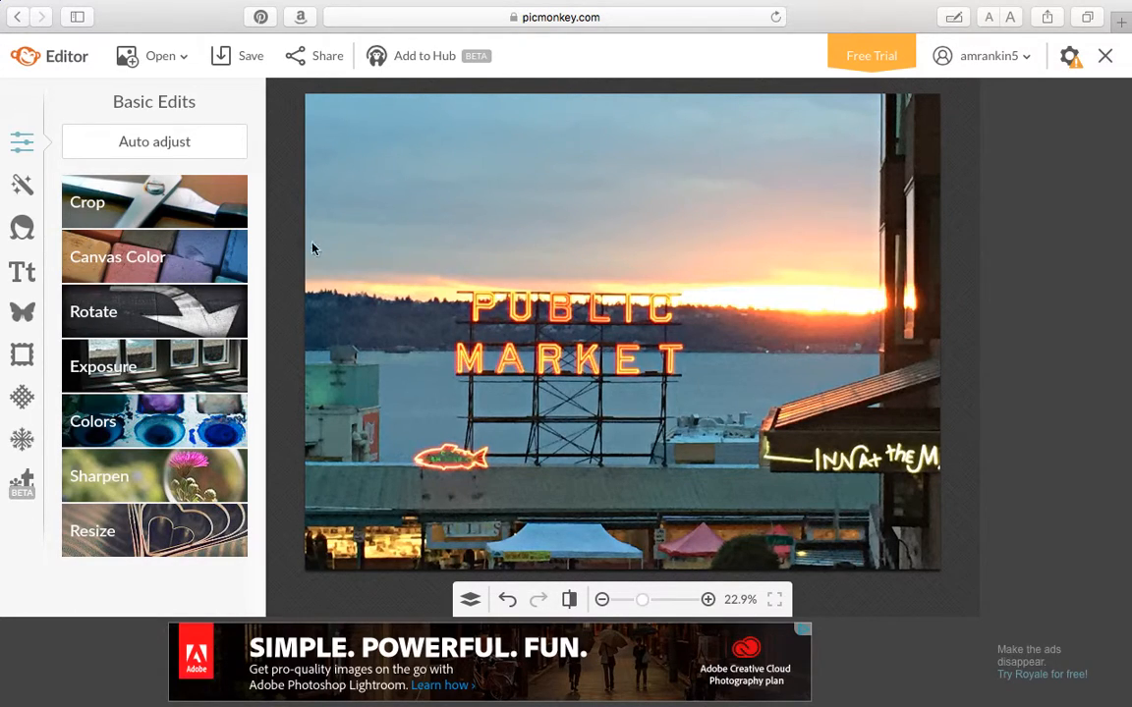
Crop the photo to 2086 x 1564 with no fixed proportions, and undo the crop
left_click(180, 211)
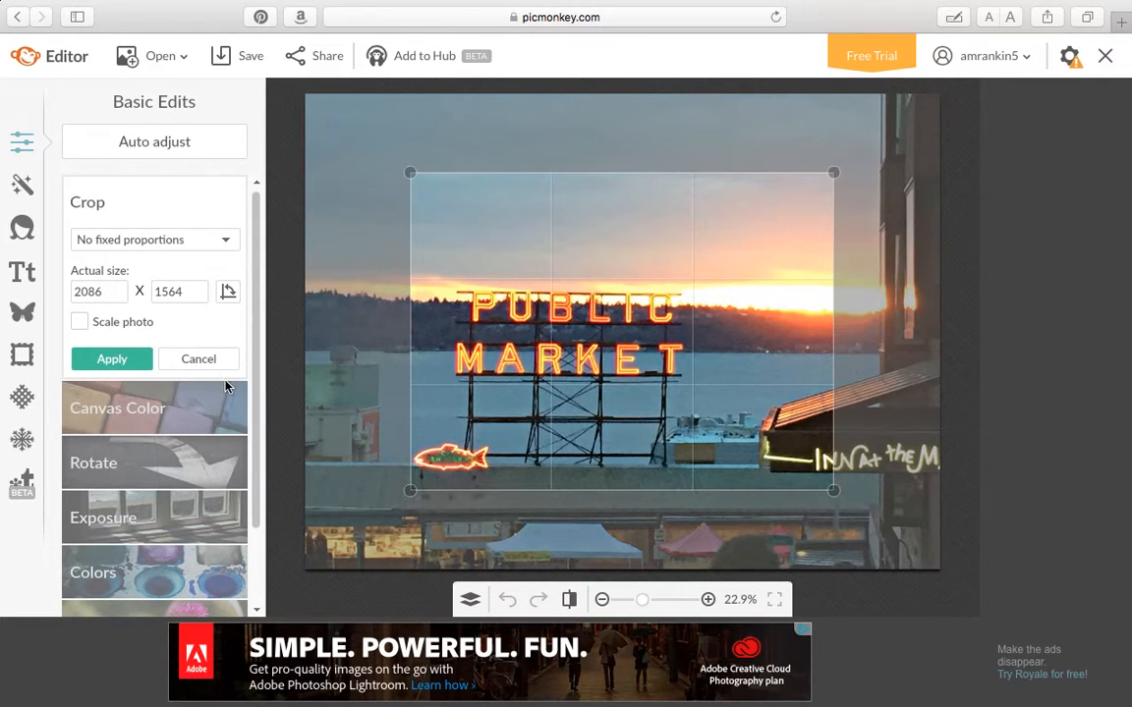
left_click(108, 364)
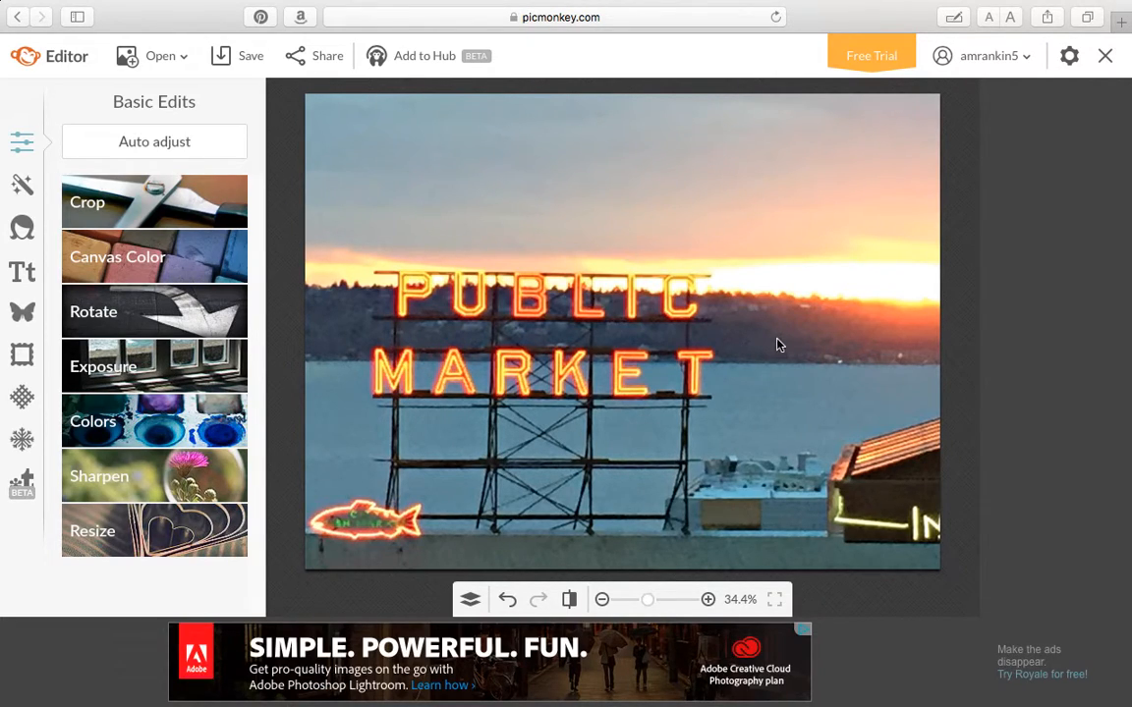
left_click(508, 600)
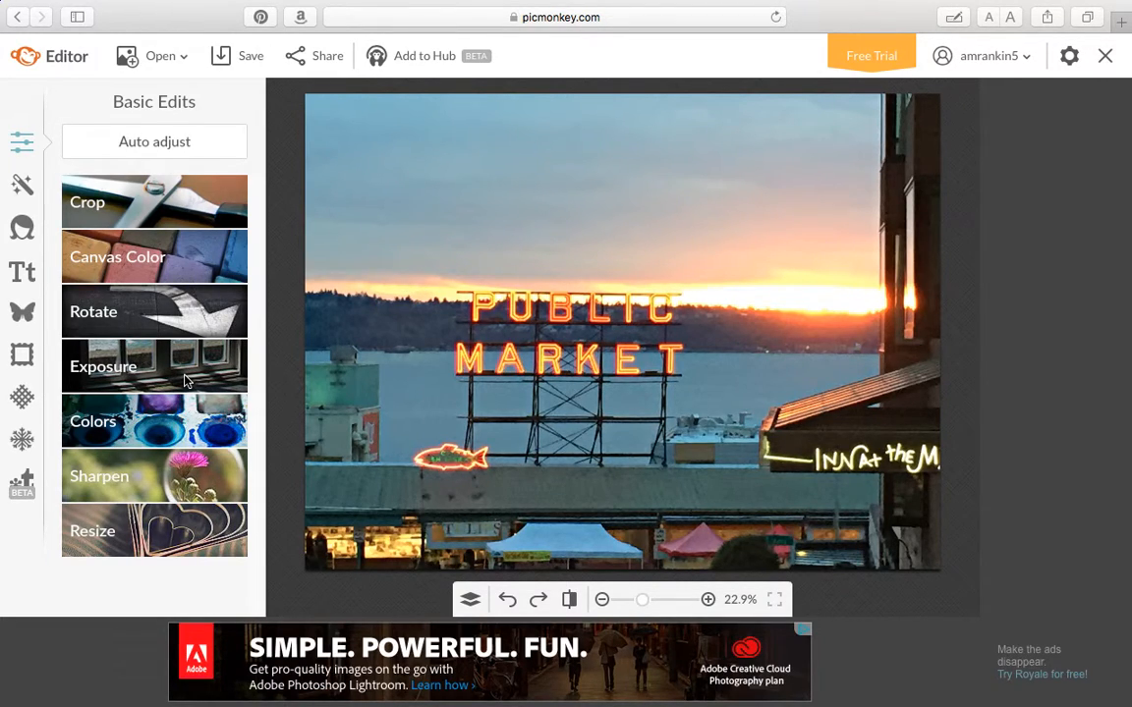
Try to apply the Intrepid effect from the Tried and True effects with a 62% fade, and cancel it
left_click(18, 188)
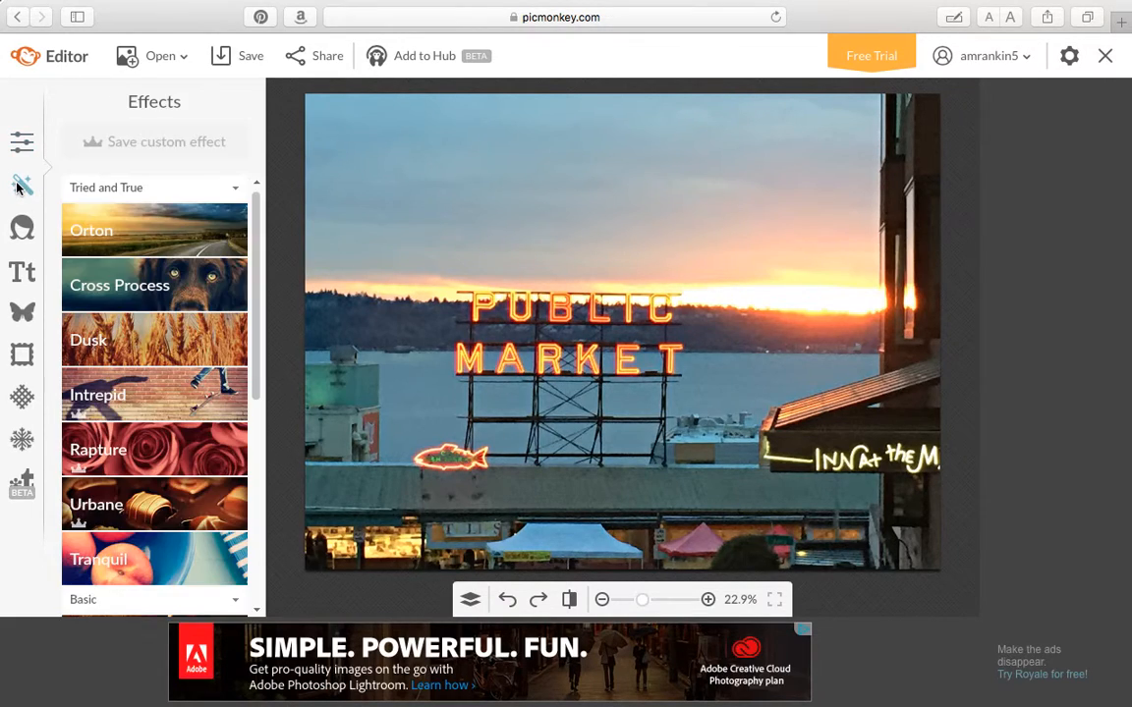
left_click(236, 193)
left_click(235, 218)
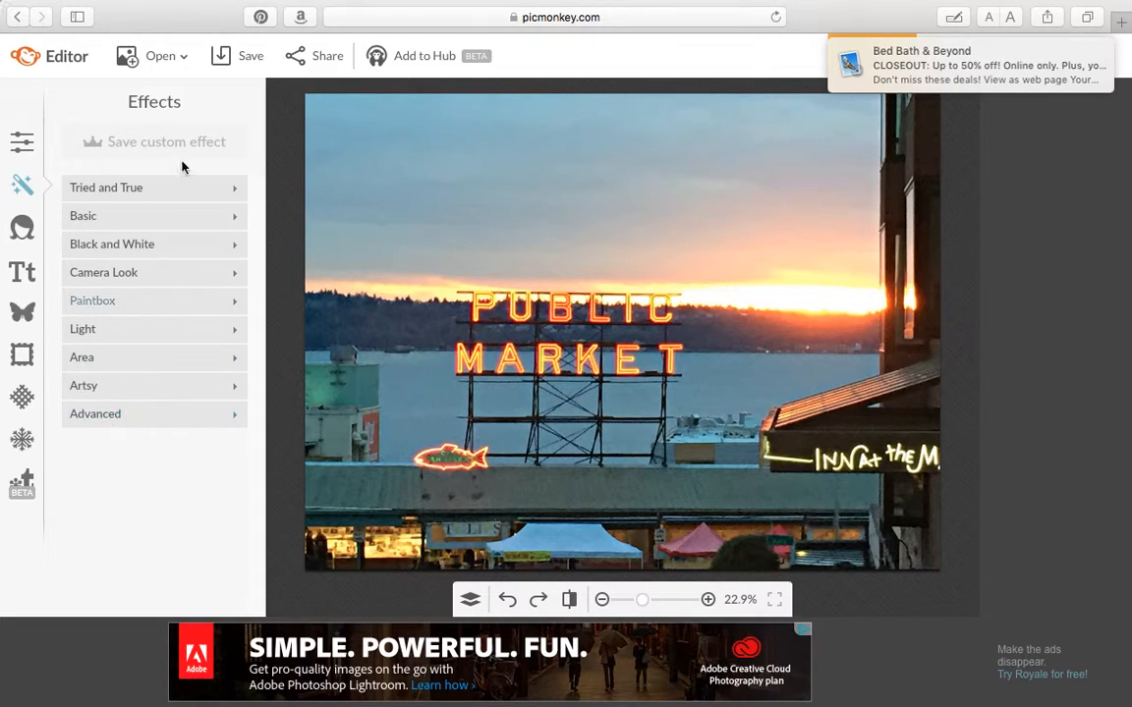
left_click(237, 190)
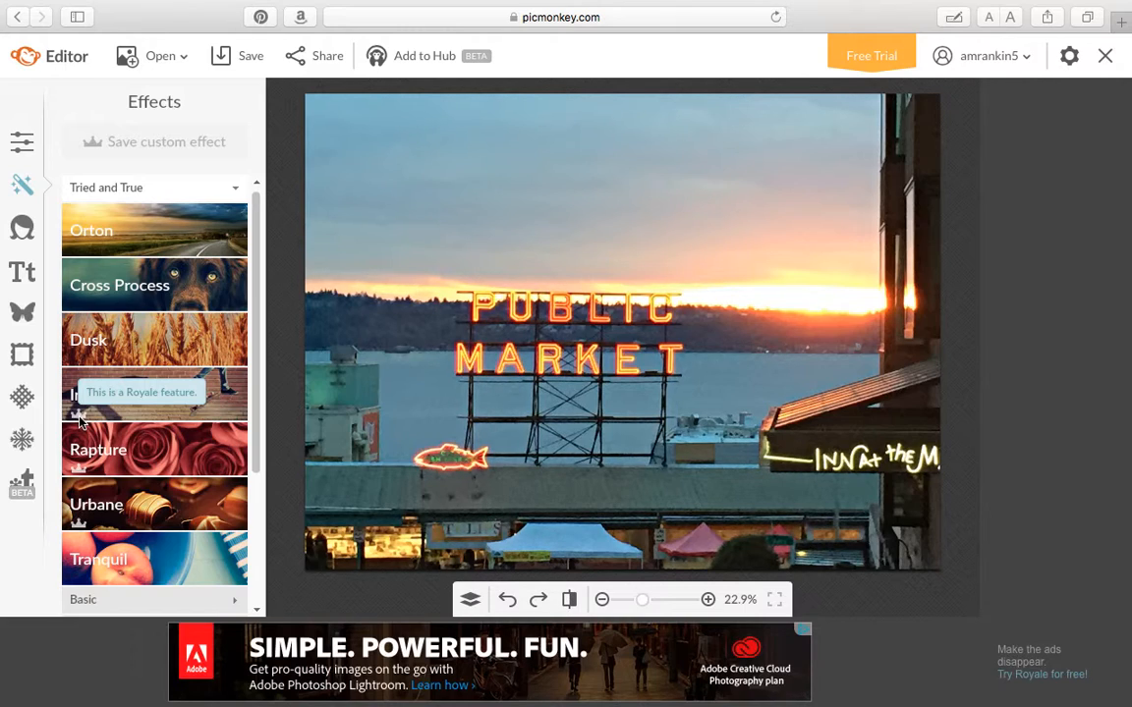
left_click(199, 397)
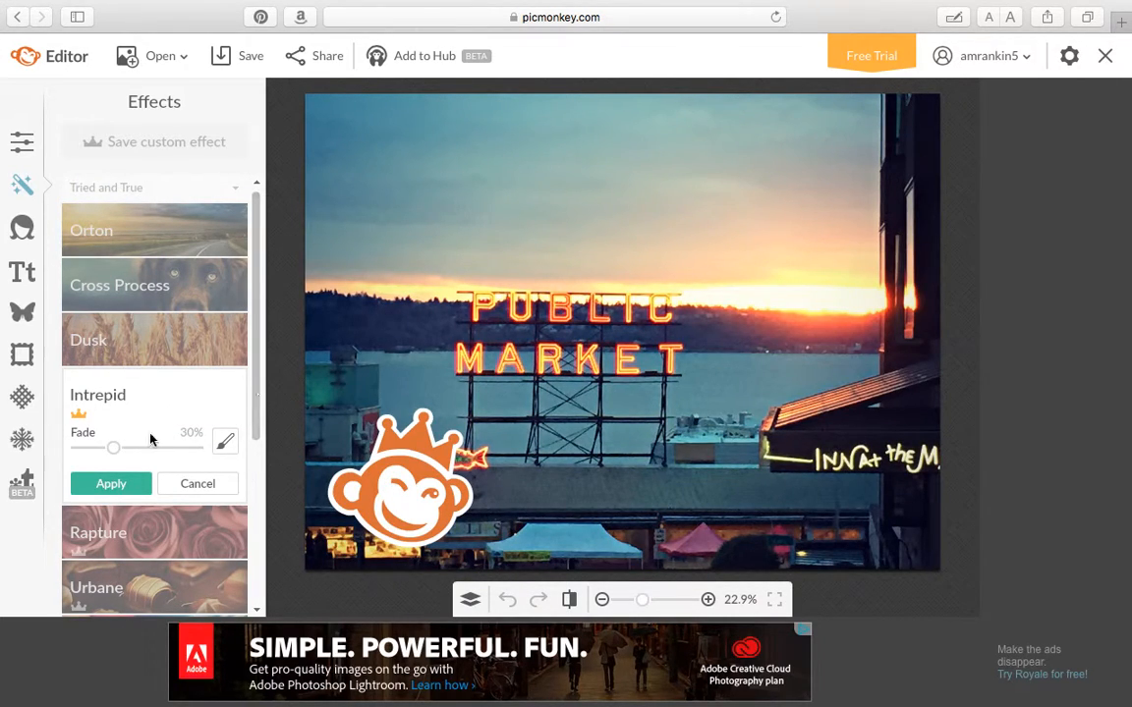
left_click_drag(126, 452, 151, 447)
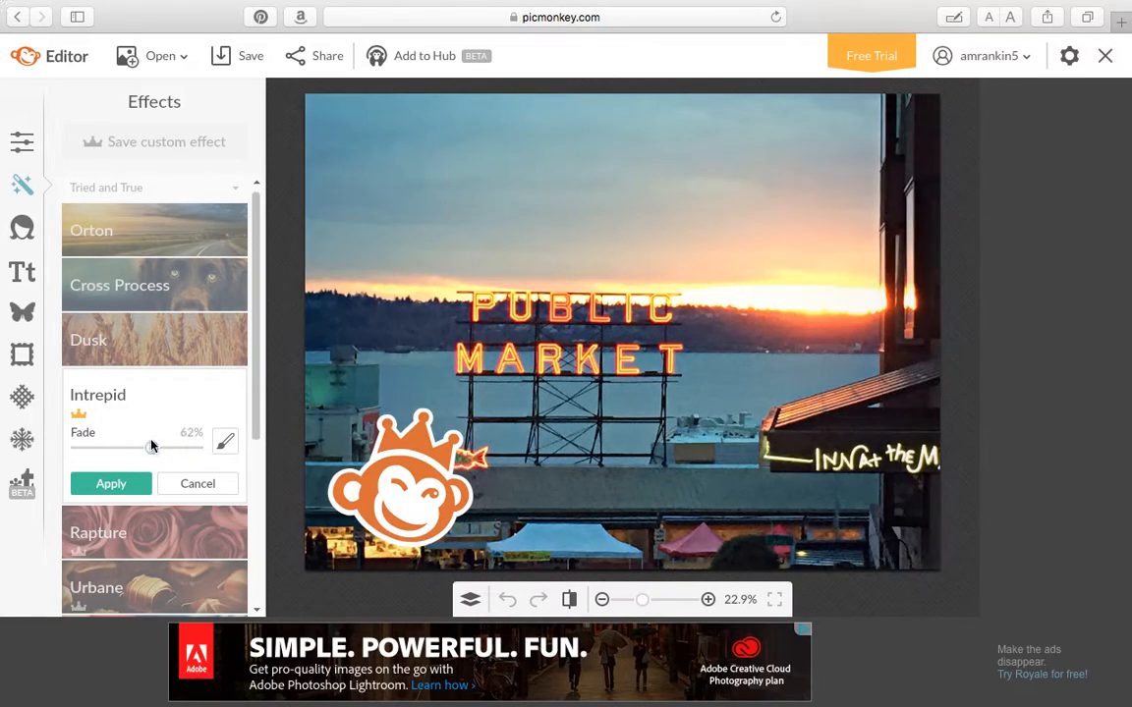
left_click(132, 485)
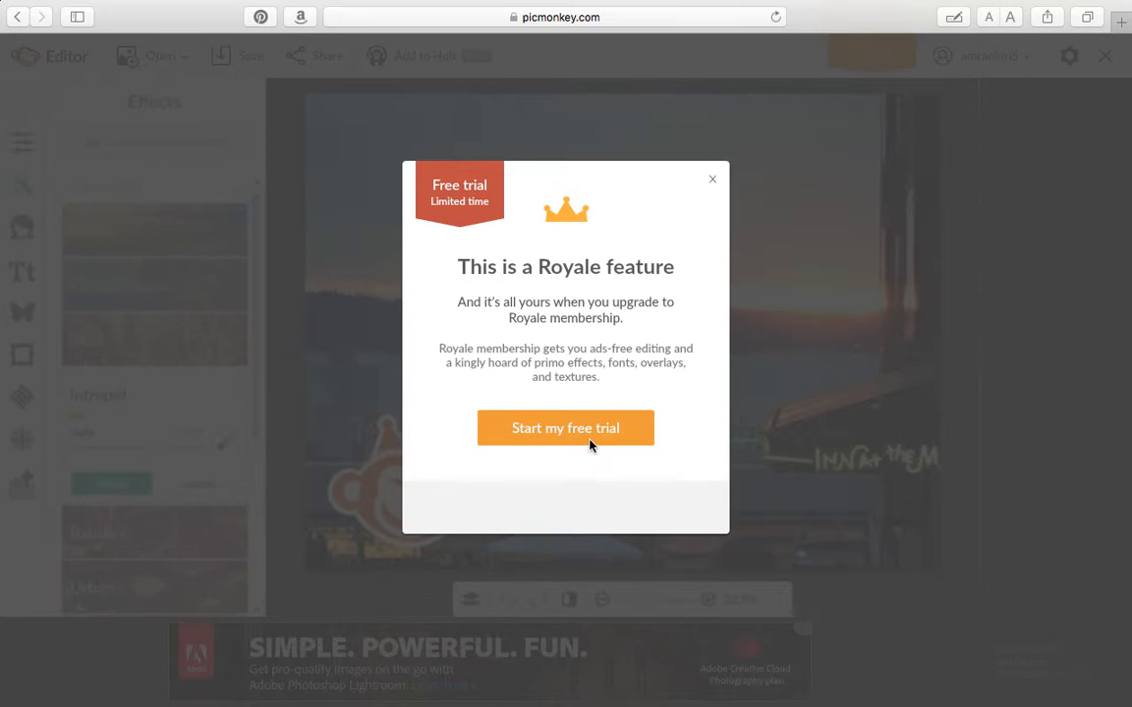
left_click(712, 183)
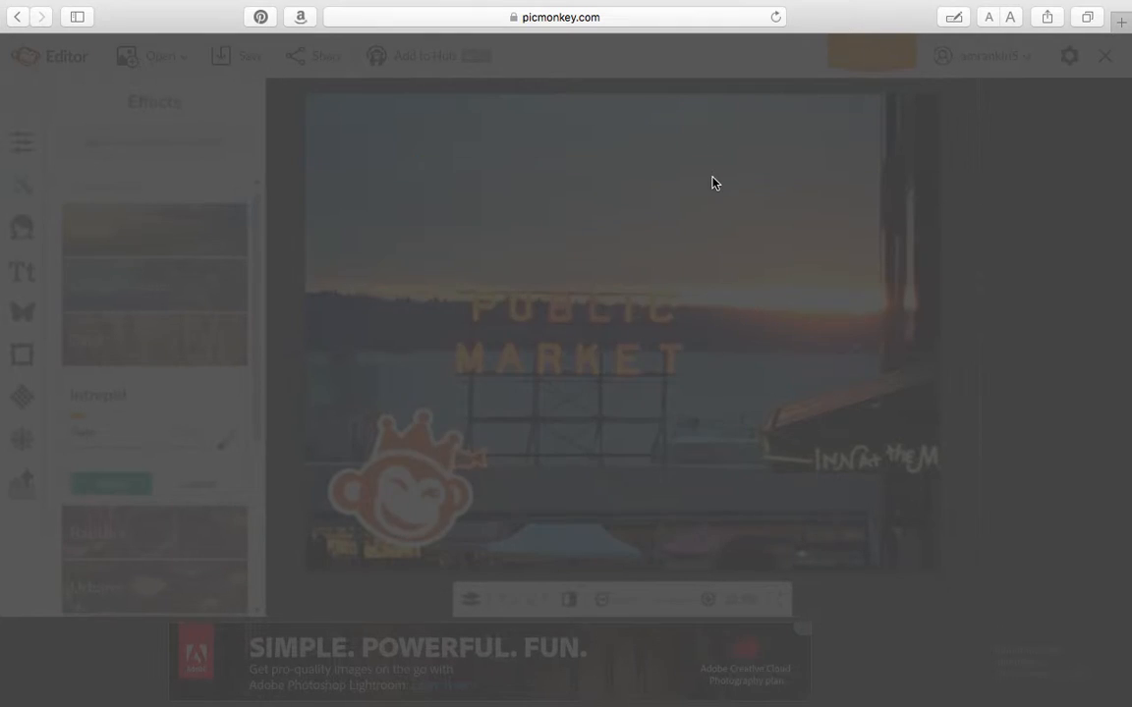
left_click(180, 491)
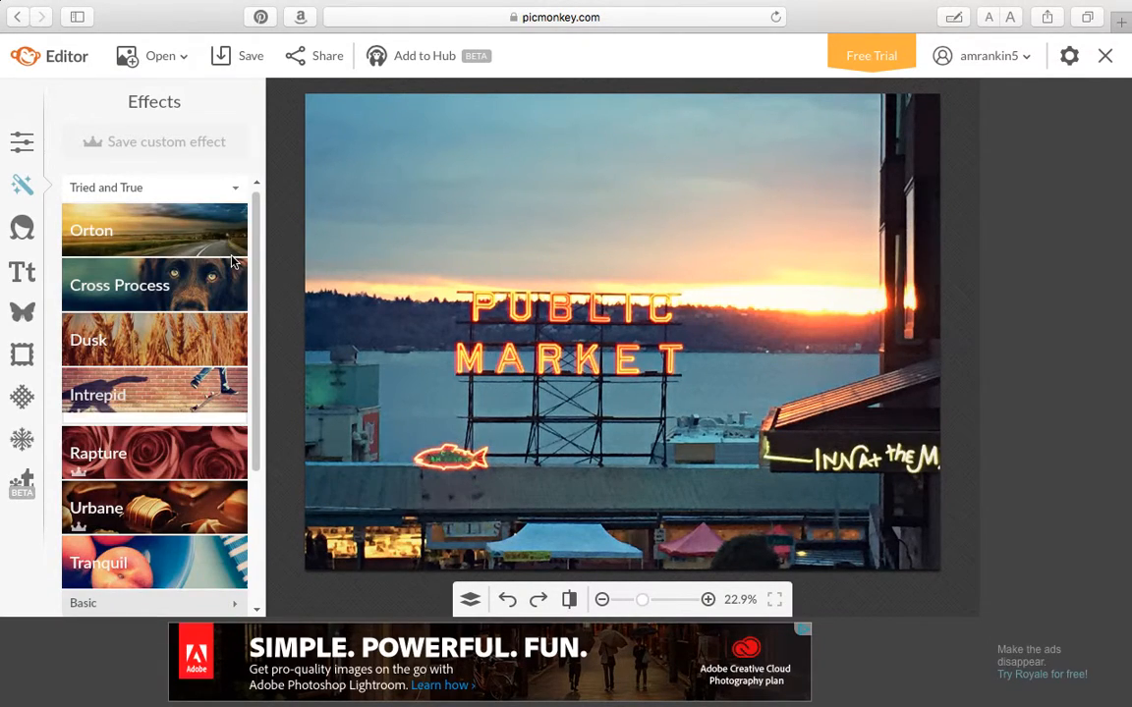
Preview the Boost effect from the Basic effects at 41% strength, and cancel it
left_click(236, 192)
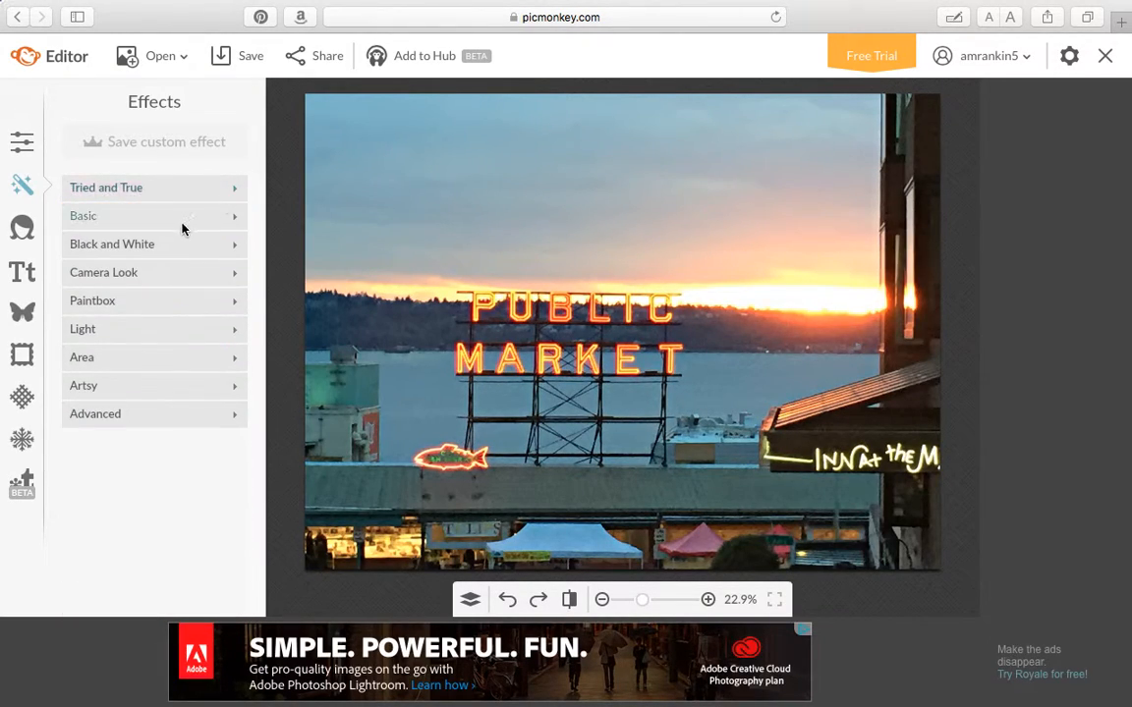
left_click(235, 220)
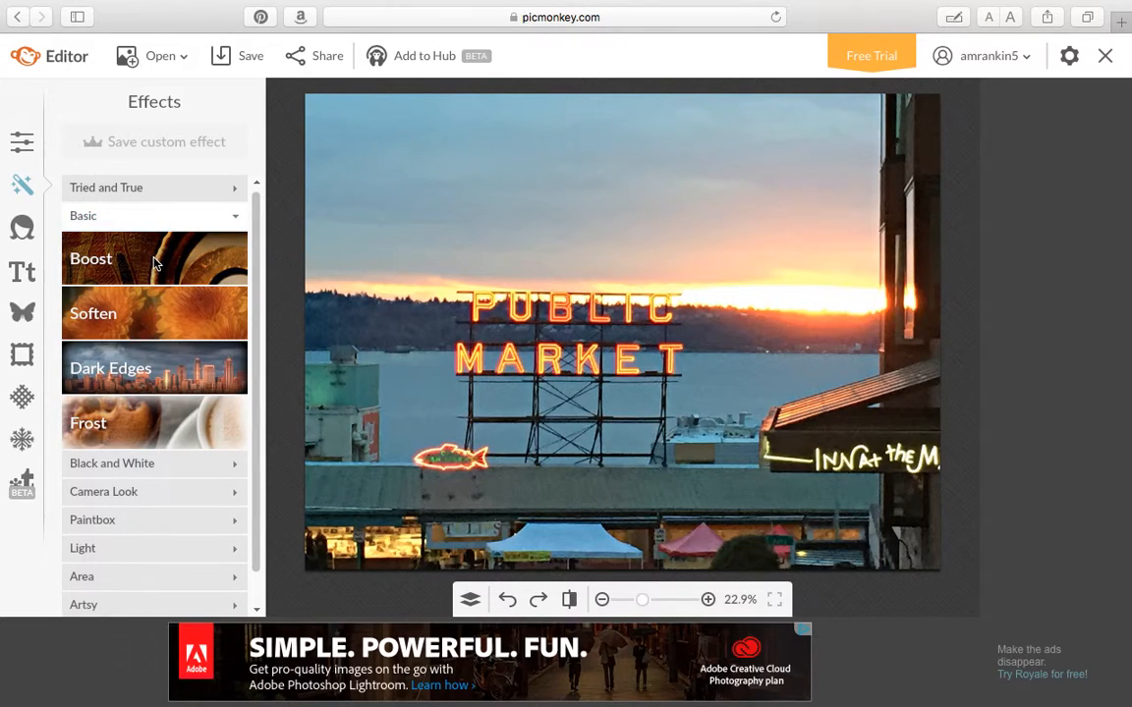
left_click(155, 260)
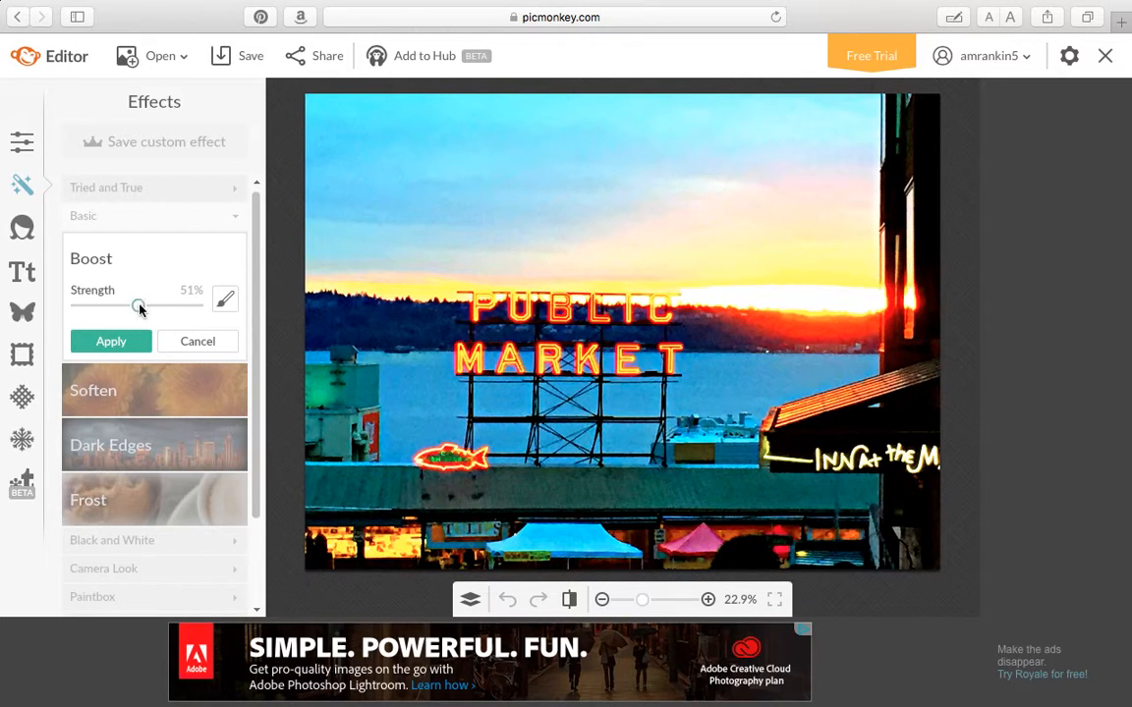
mouse_move(138, 306)
left_mouse_down()
mouse_move(203, 307)
mouse_move(76, 309)
mouse_move(125, 306)
left_mouse_up()
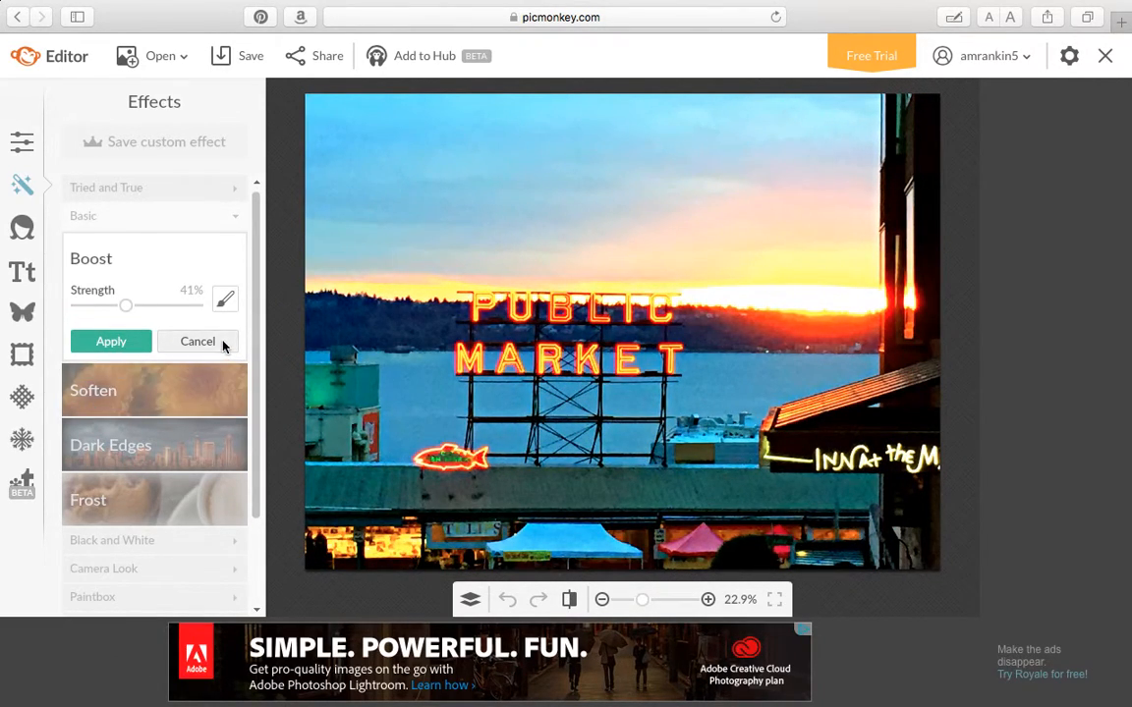
left_click(218, 342)
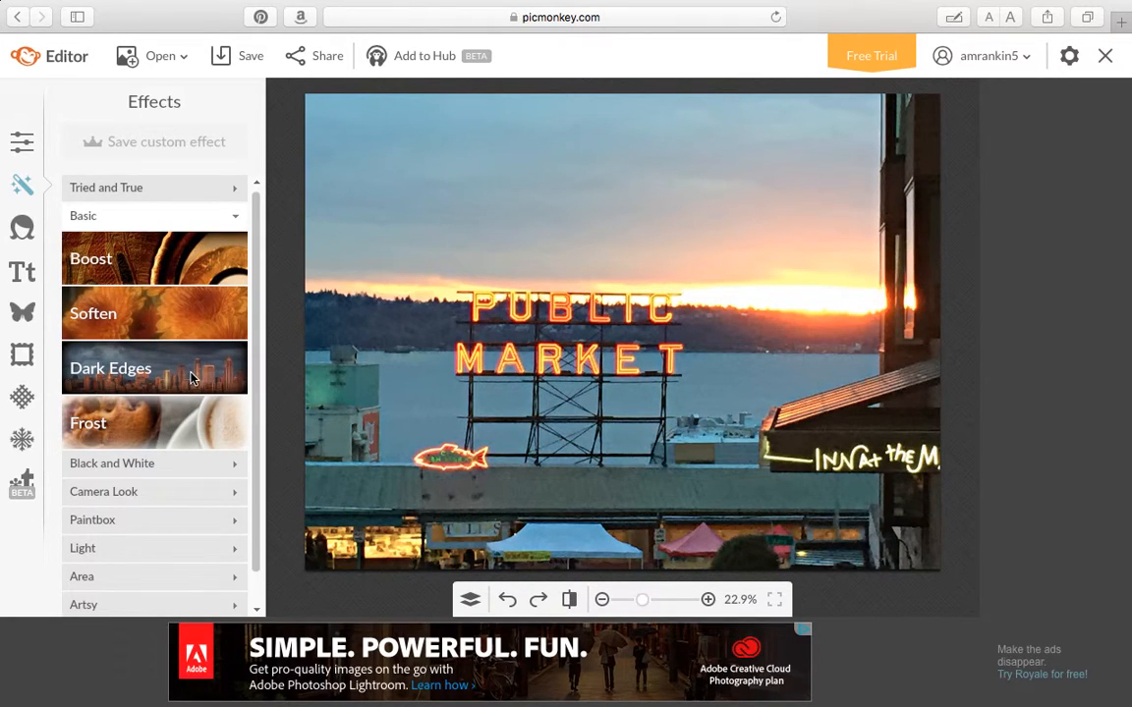
Apply the Dark Edges effect to the photo with the fade set to 0%
left_click(192, 378)
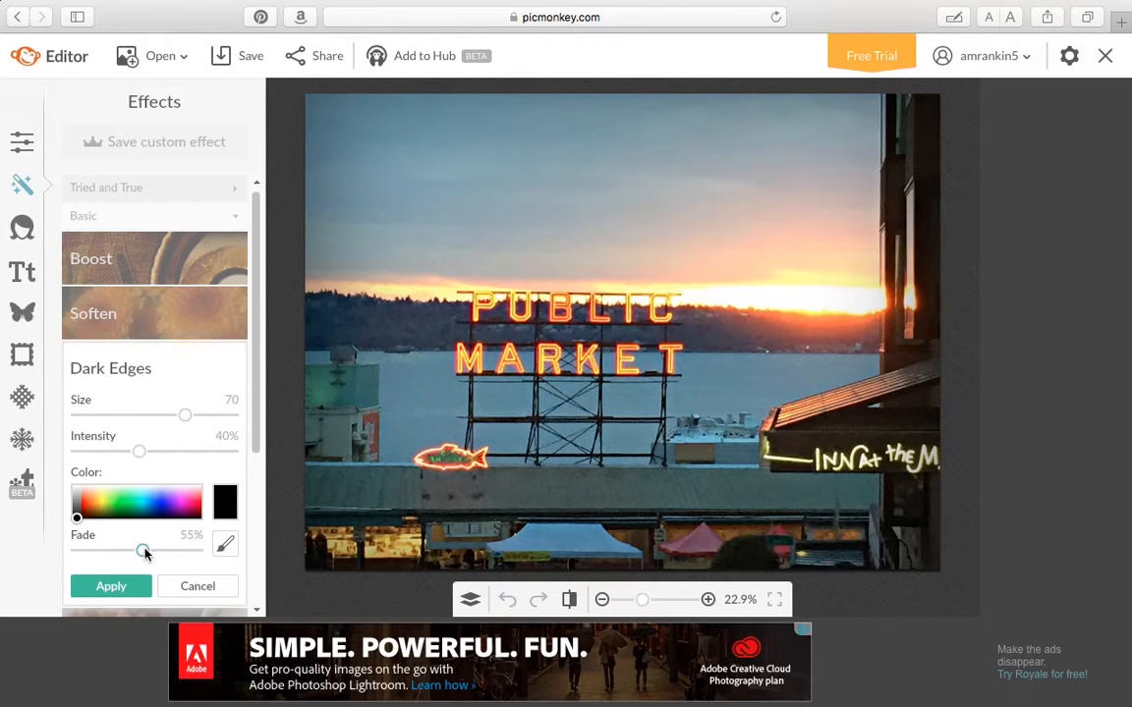
left_click_drag(145, 553, 196, 556)
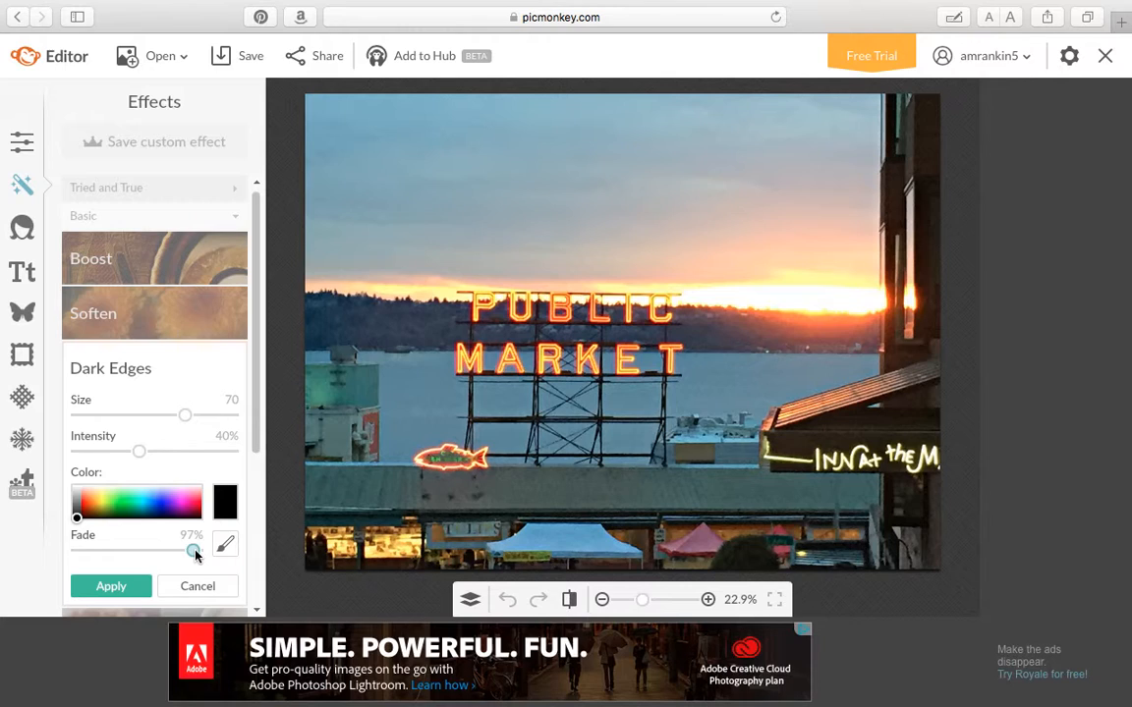
left_click_drag(206, 556, 78, 555)
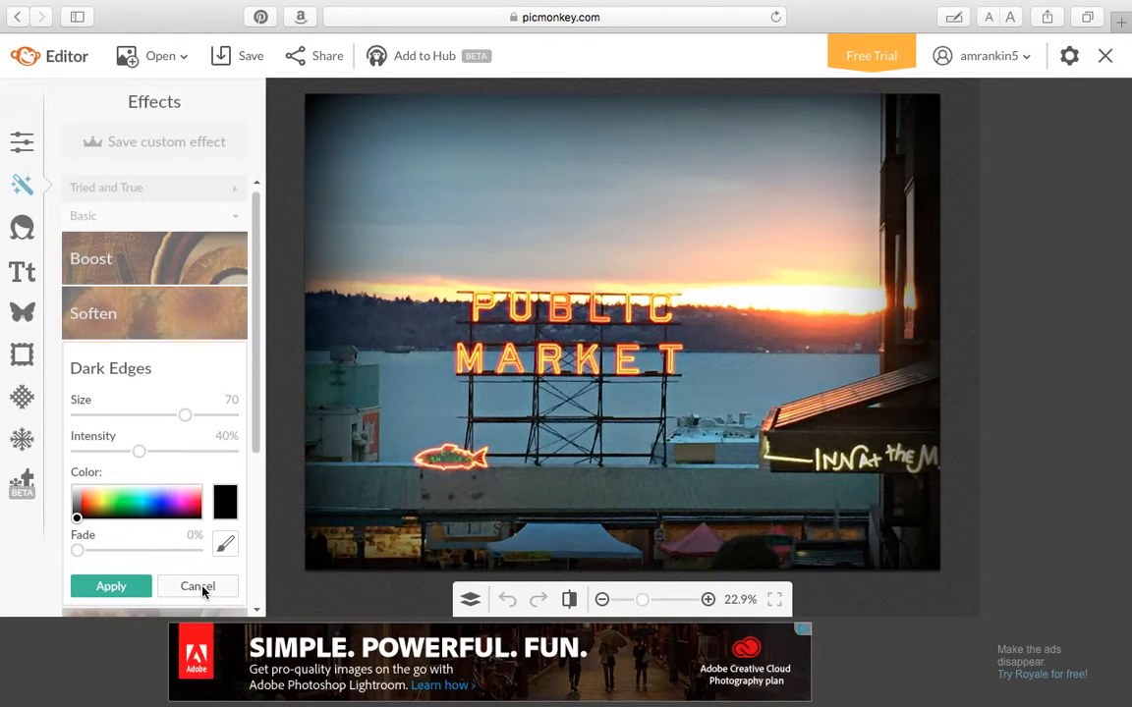
left_click(111, 586)
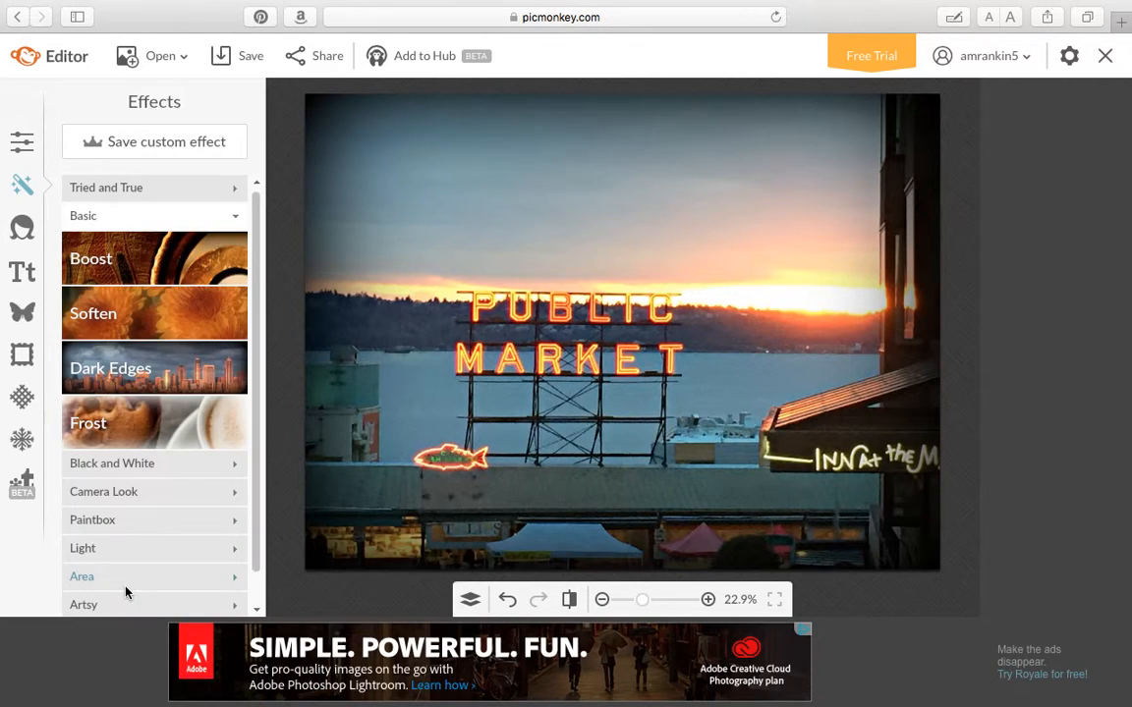
Apply the Holga effect from the Black and White effects to the photo with a 0% fade
left_click(238, 220)
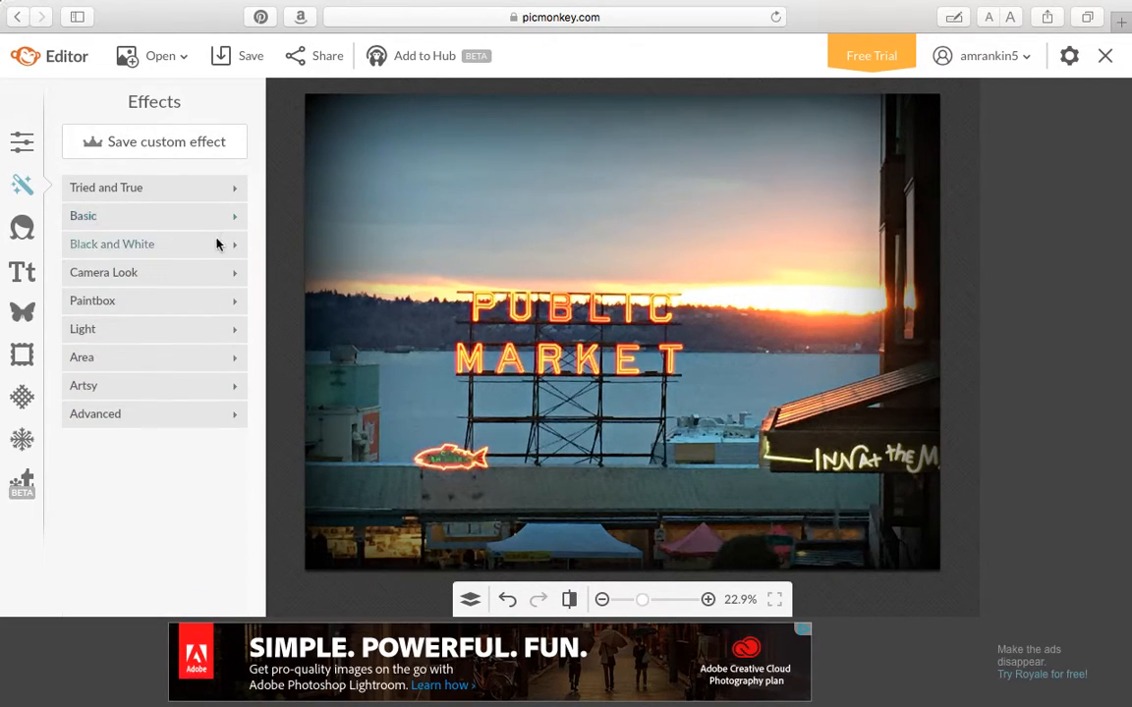
left_click(238, 249)
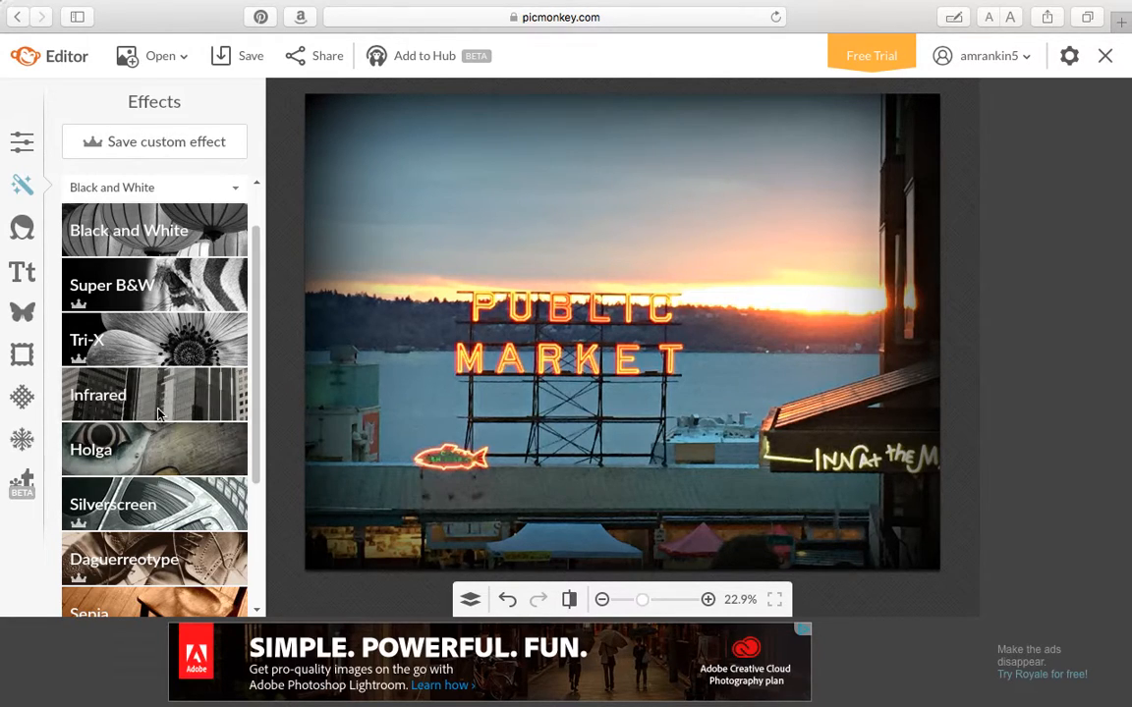
left_click(256, 610)
left_click(255, 610)
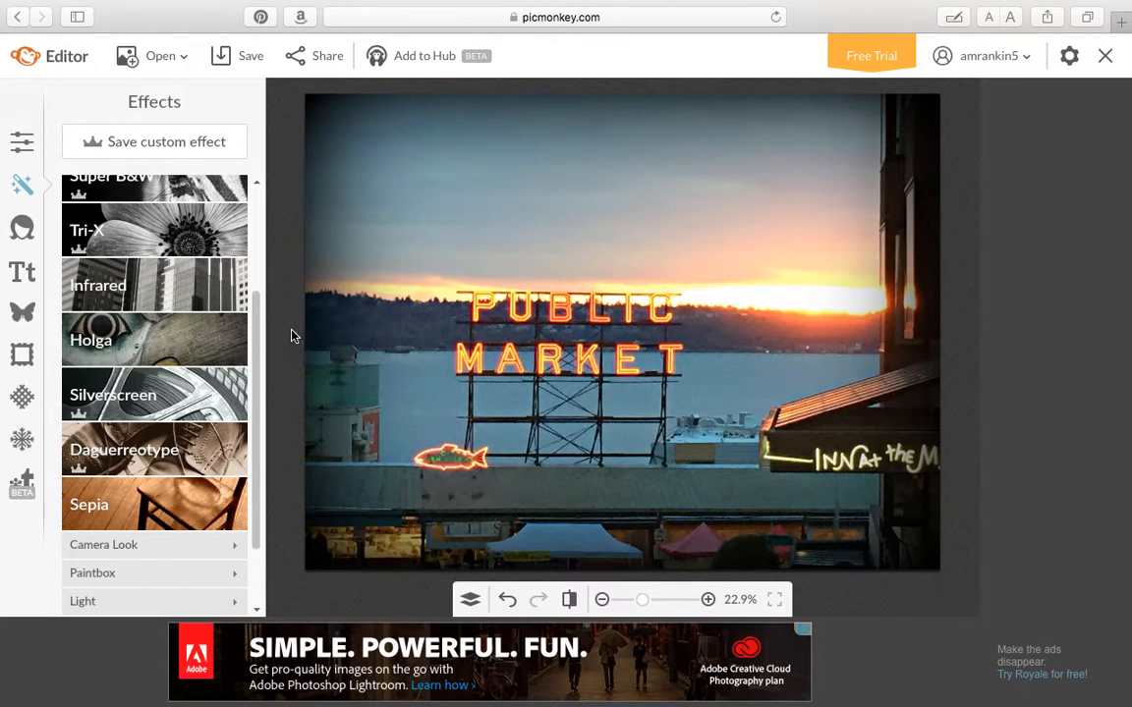
left_click_drag(258, 479, 260, 361)
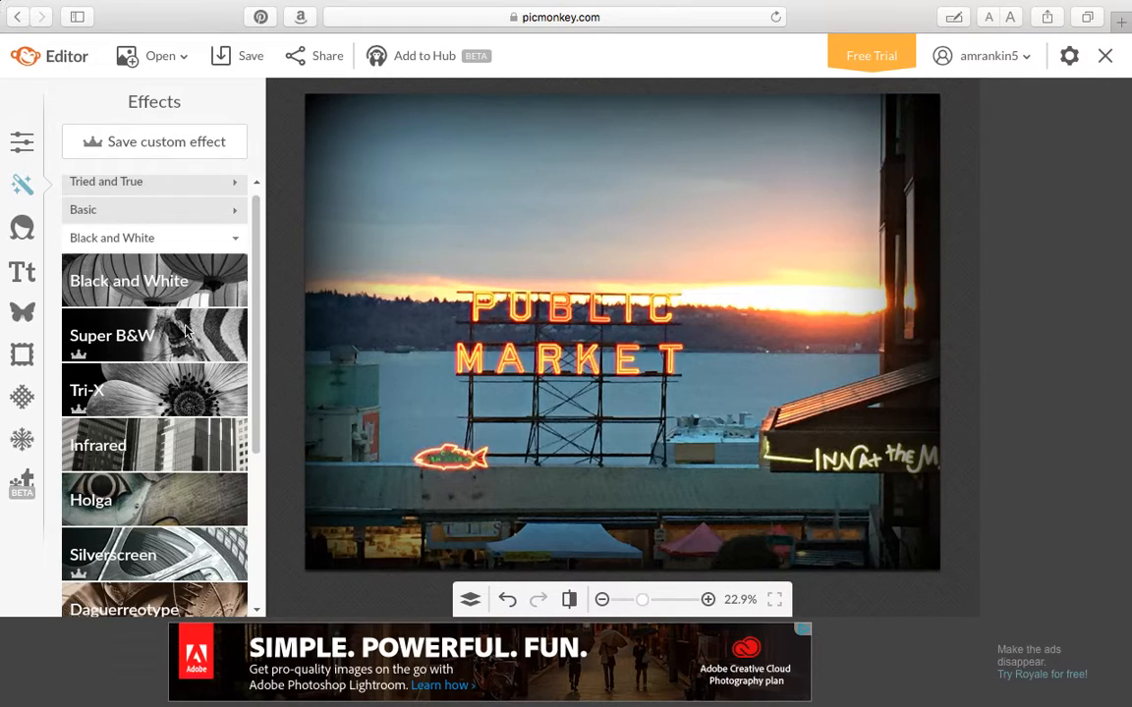
left_click(145, 494)
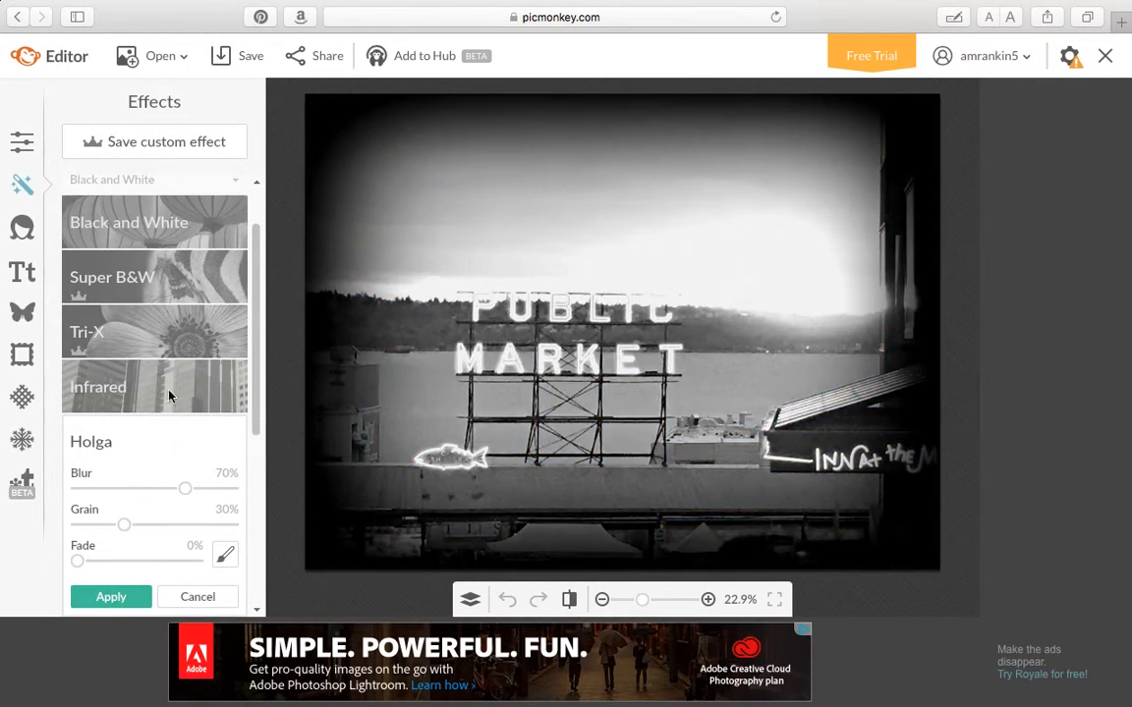
left_click_drag(79, 562, 153, 560)
left_click_drag(99, 561, 65, 570)
left_click(111, 598)
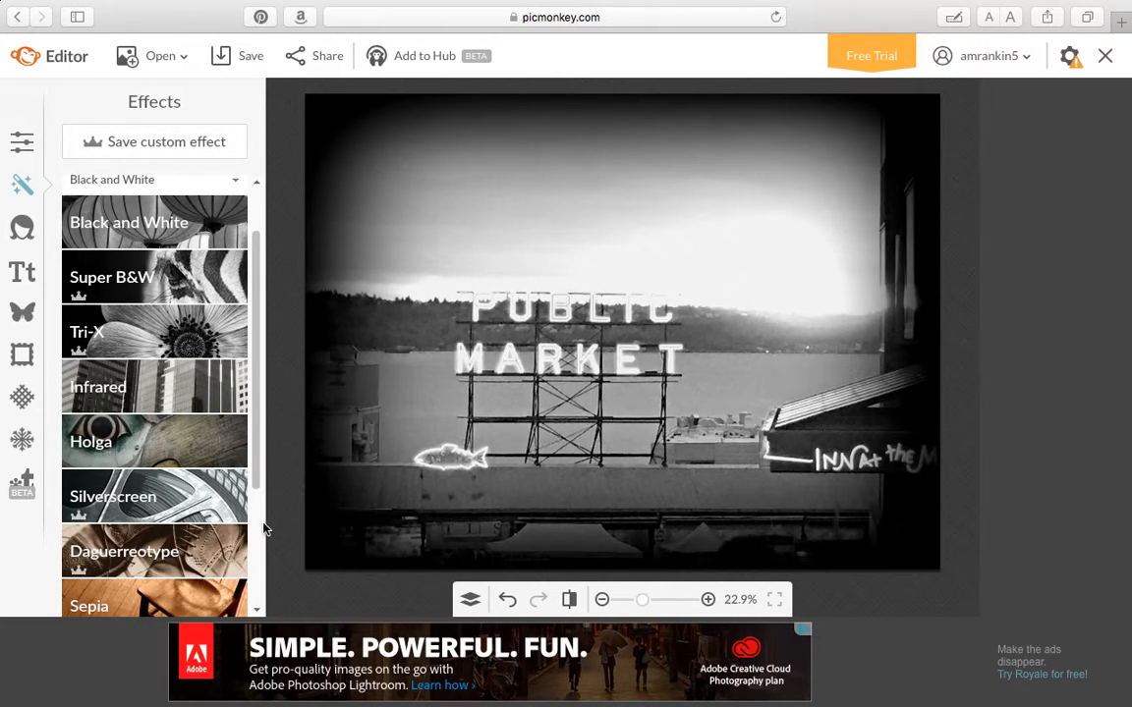
Apply the Sepia effect to the photo with its default tint and fade
scroll(230, 456, "down", 1)
left_click(196, 546)
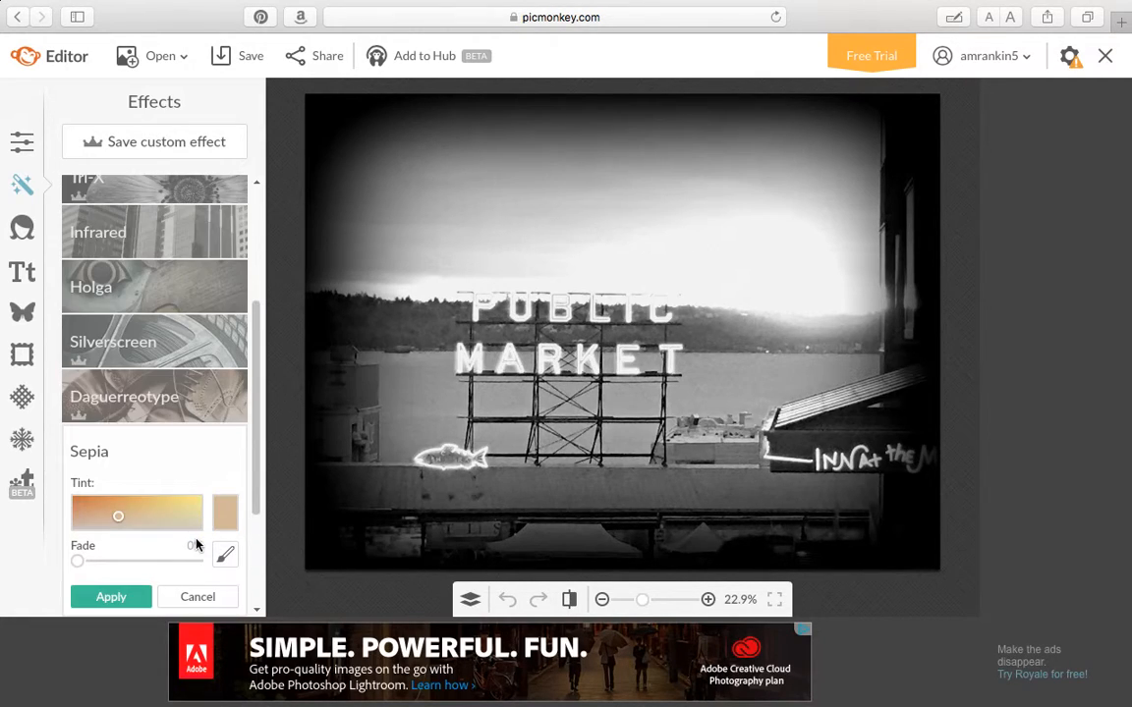
left_click(102, 597)
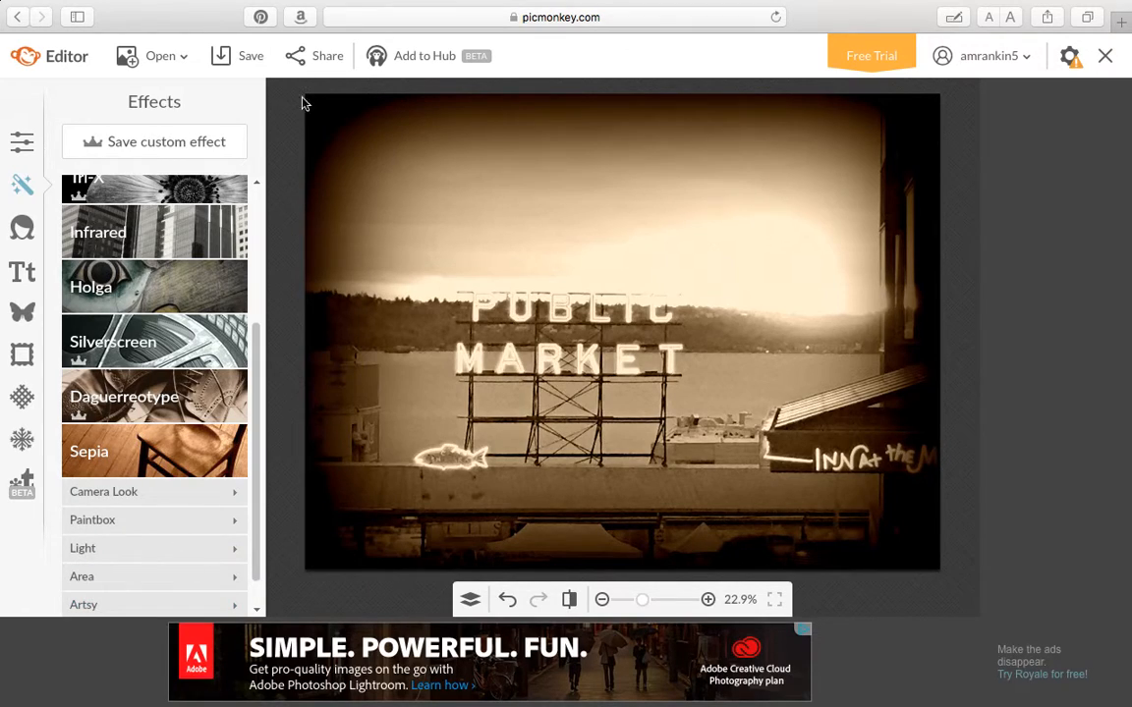
Preview the Miniature effect from the Camera Look effects, view its description, and cancel it
left_click(257, 184)
scroll(255, 187, "up", 4)
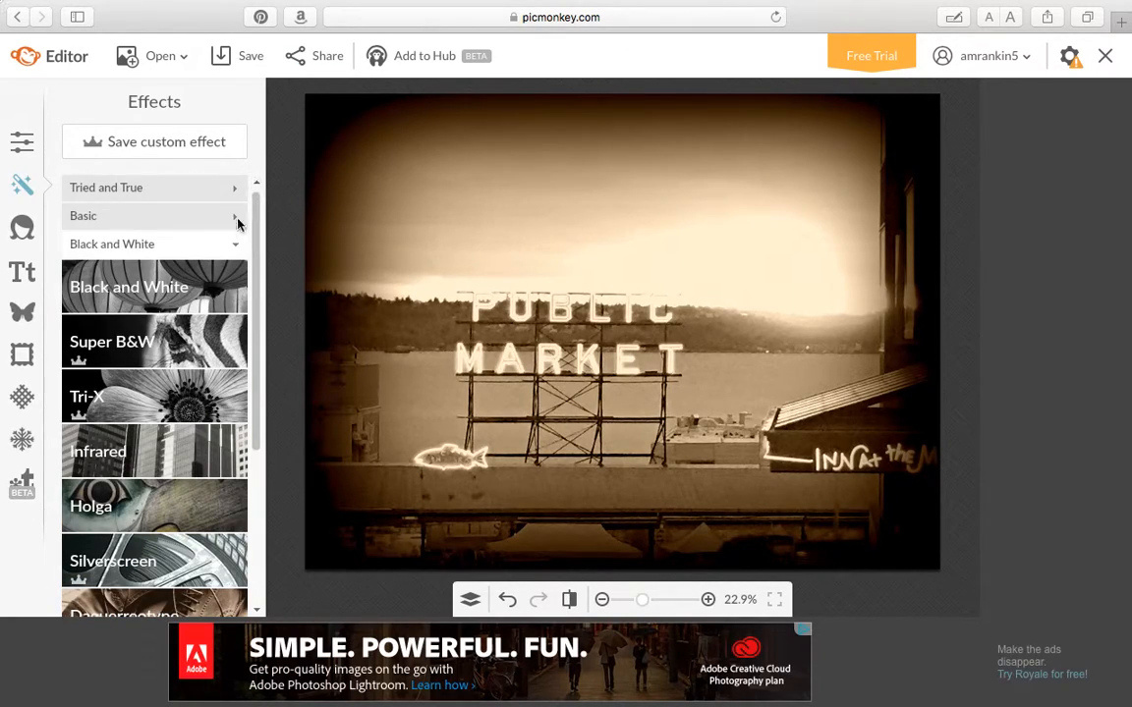
left_click(234, 247)
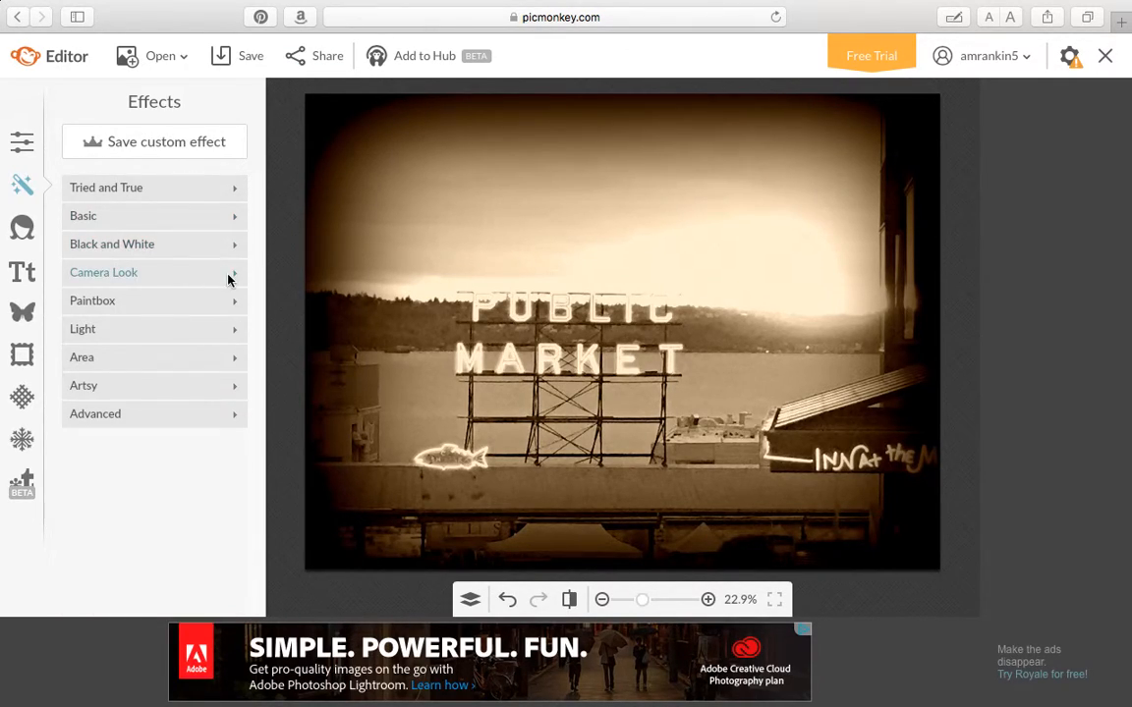
left_click(228, 273)
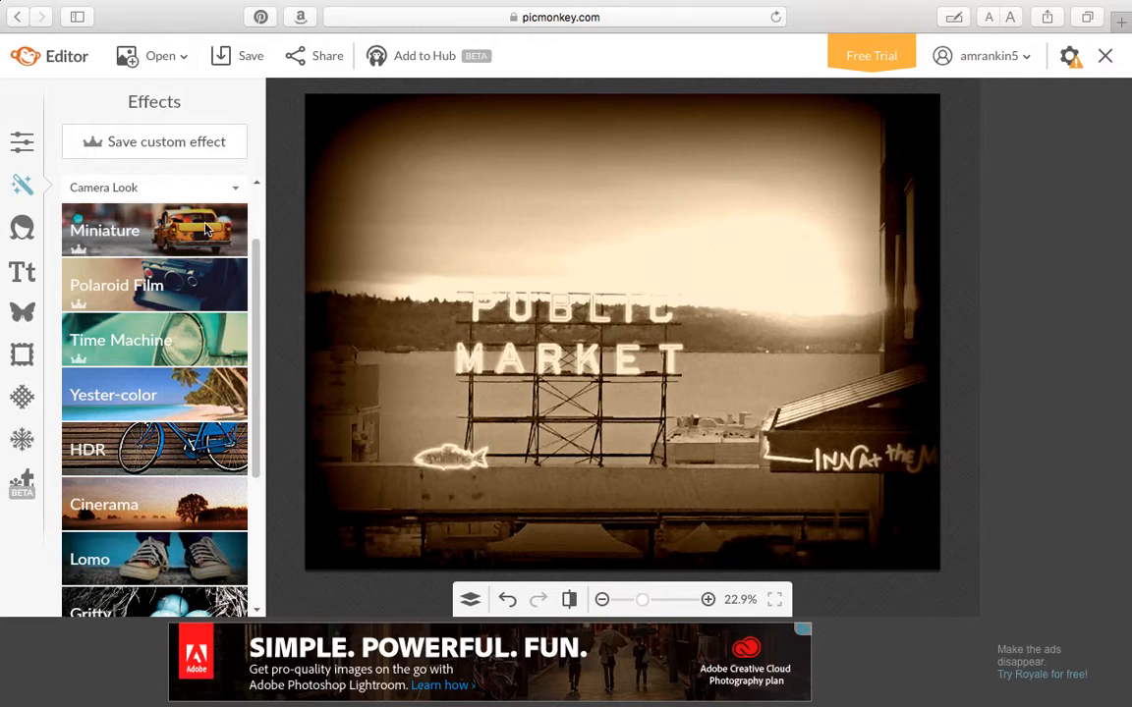
left_click(209, 229)
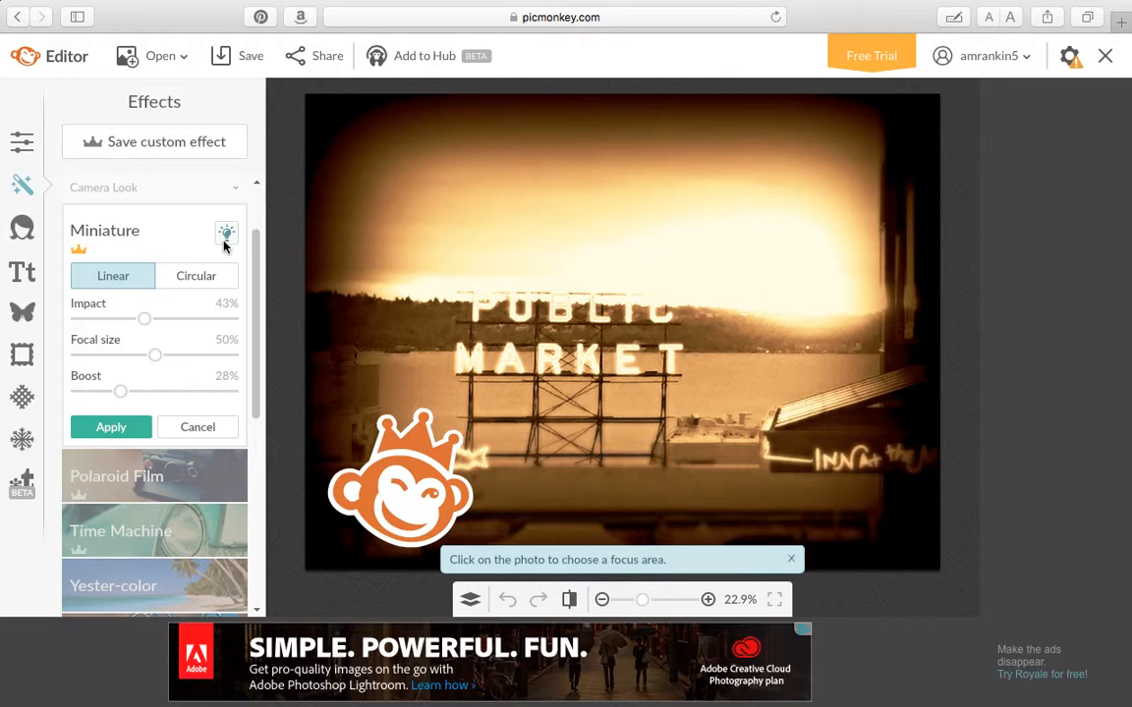
mouse_move(227, 242)
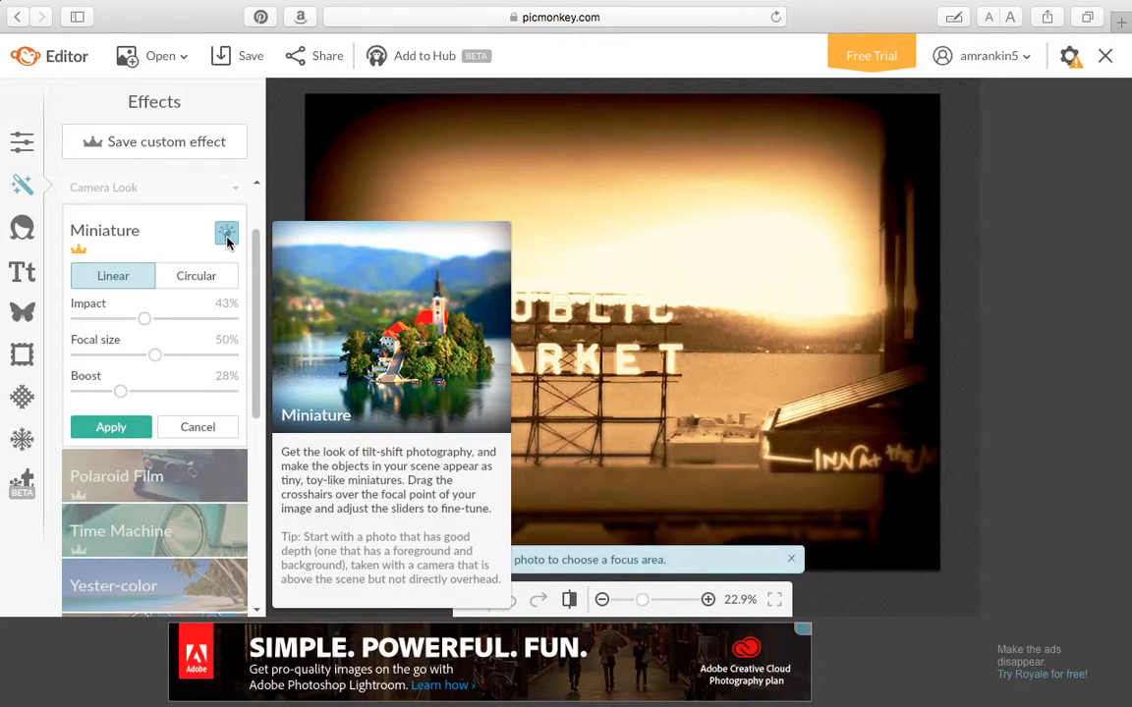
left_click(227, 236)
left_click(196, 426)
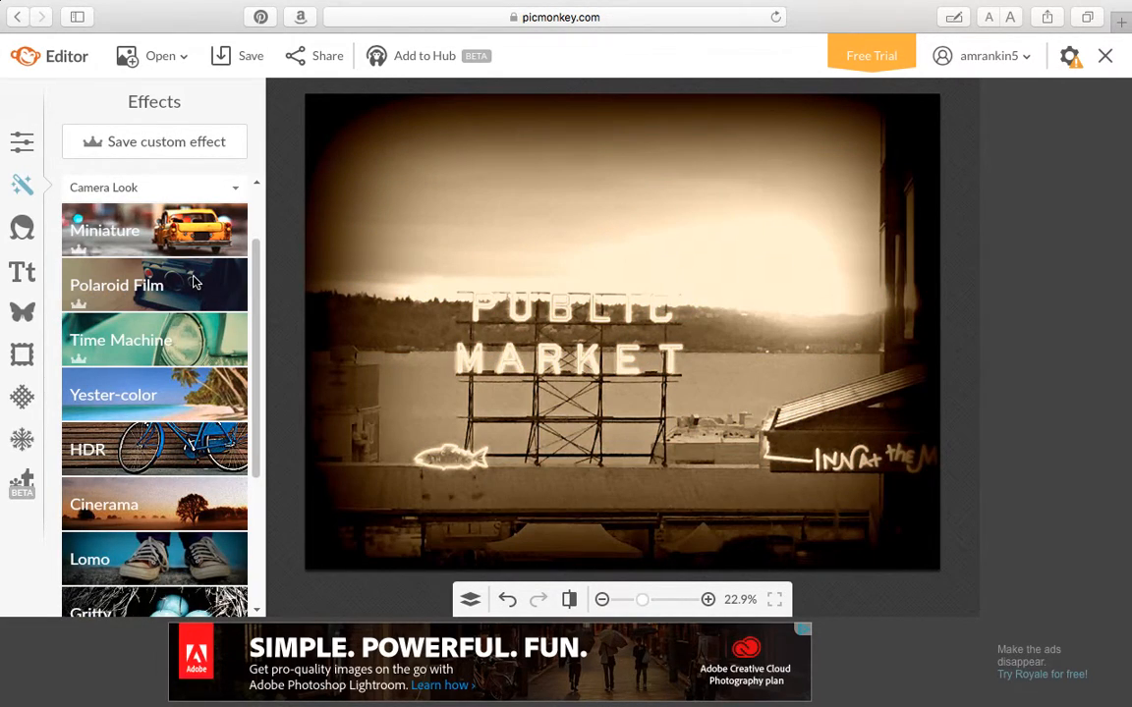
Preview the Polaroid Film effect at its default fade, and cancel it without keeping any Time Machine effect
left_click(194, 283)
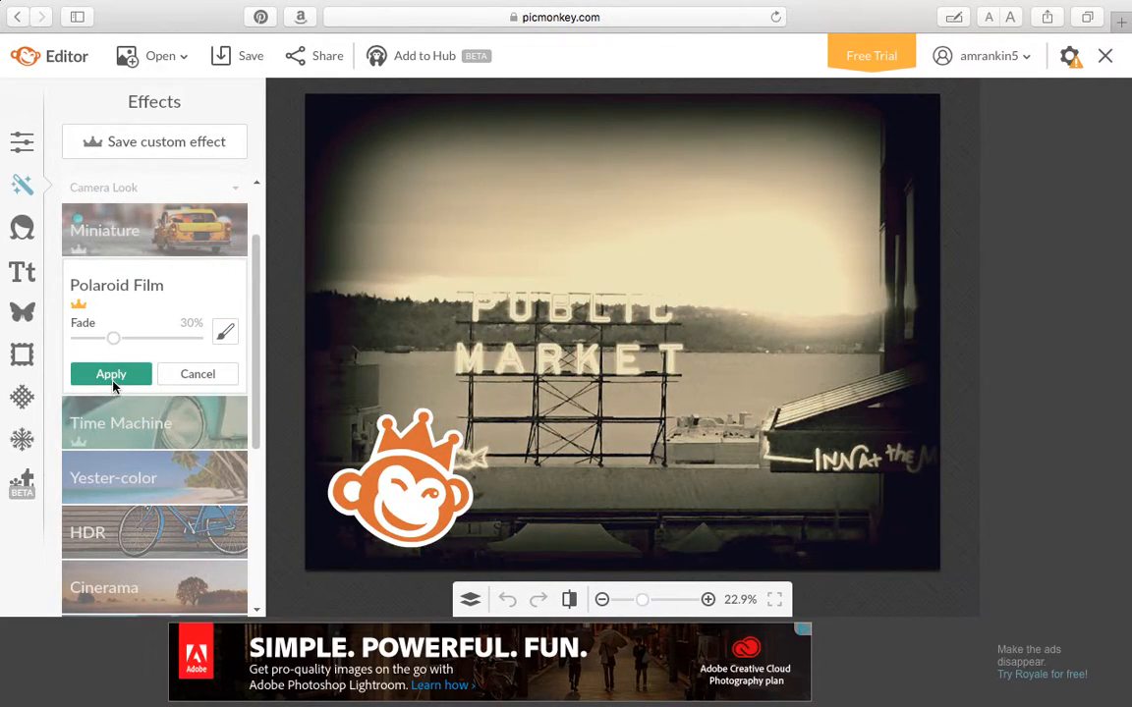
left_click(111, 379)
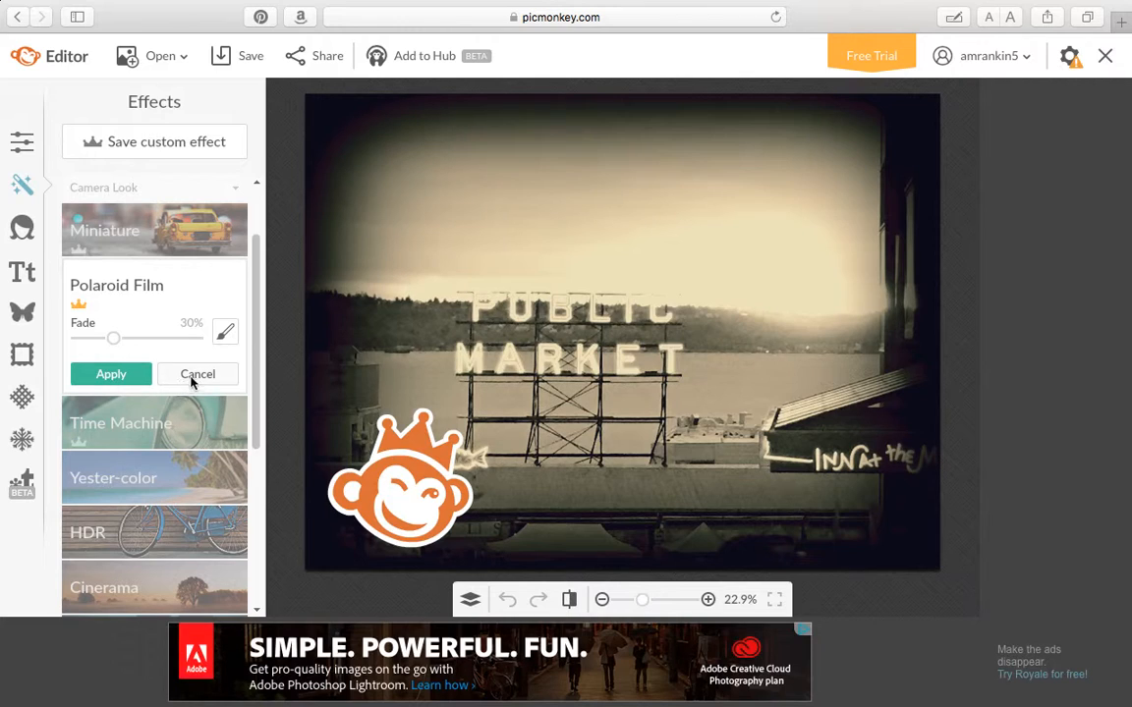
left_click(189, 371)
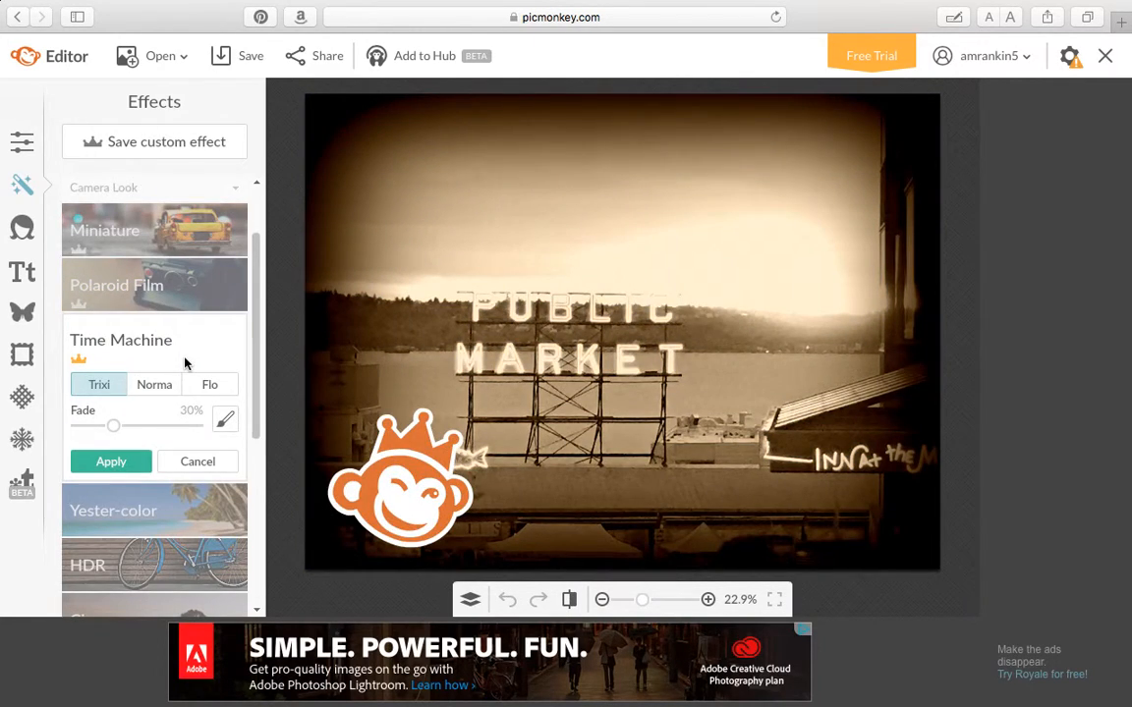
left_click(199, 463)
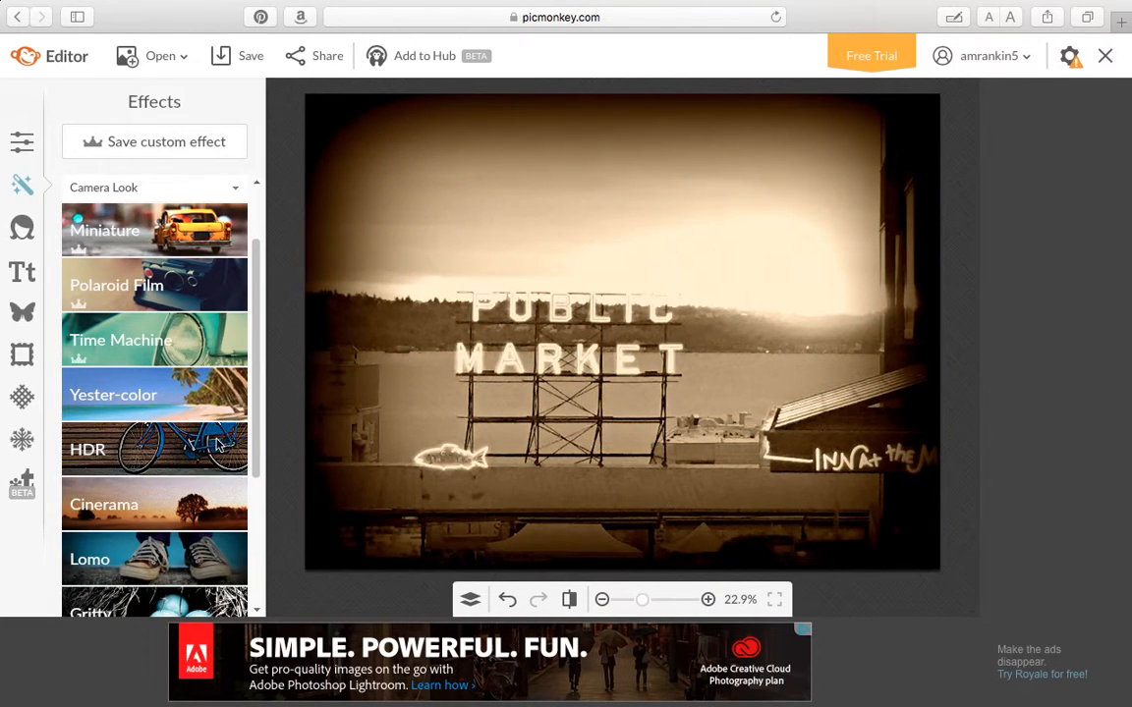
Preview the HDR effect with its default settings, cancel it, and look through the remaining Camera Look effects
left_click(217, 445)
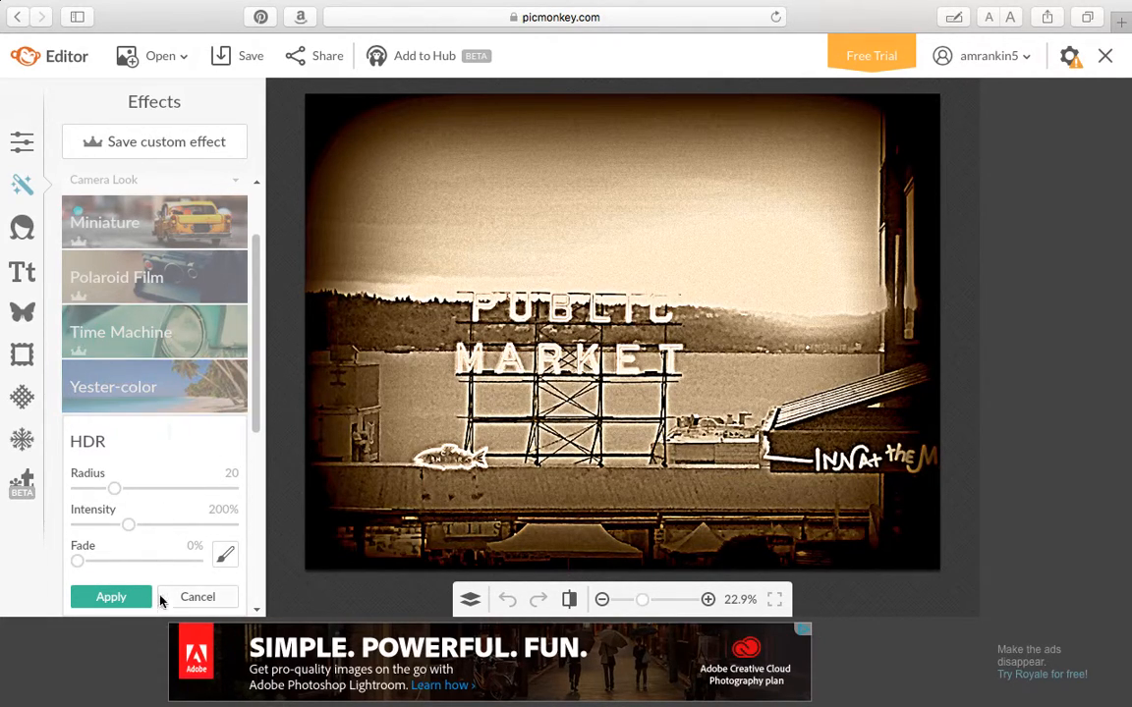
left_click(200, 600)
left_click_drag(255, 385, 251, 593)
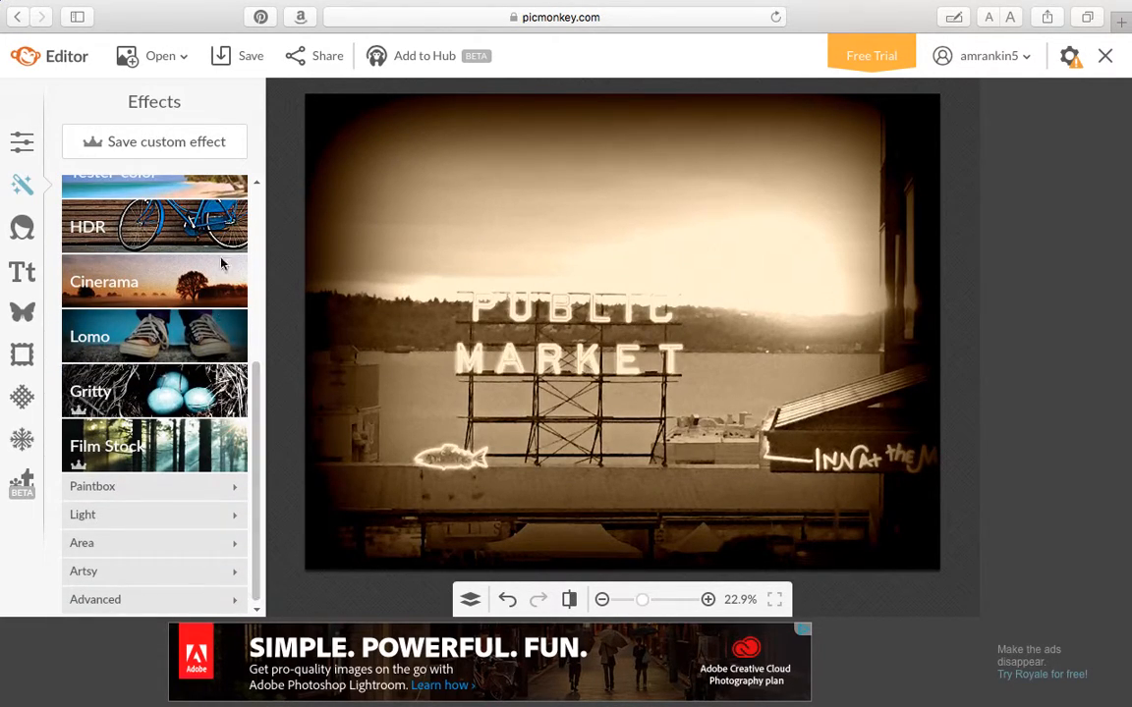
left_click(256, 185)
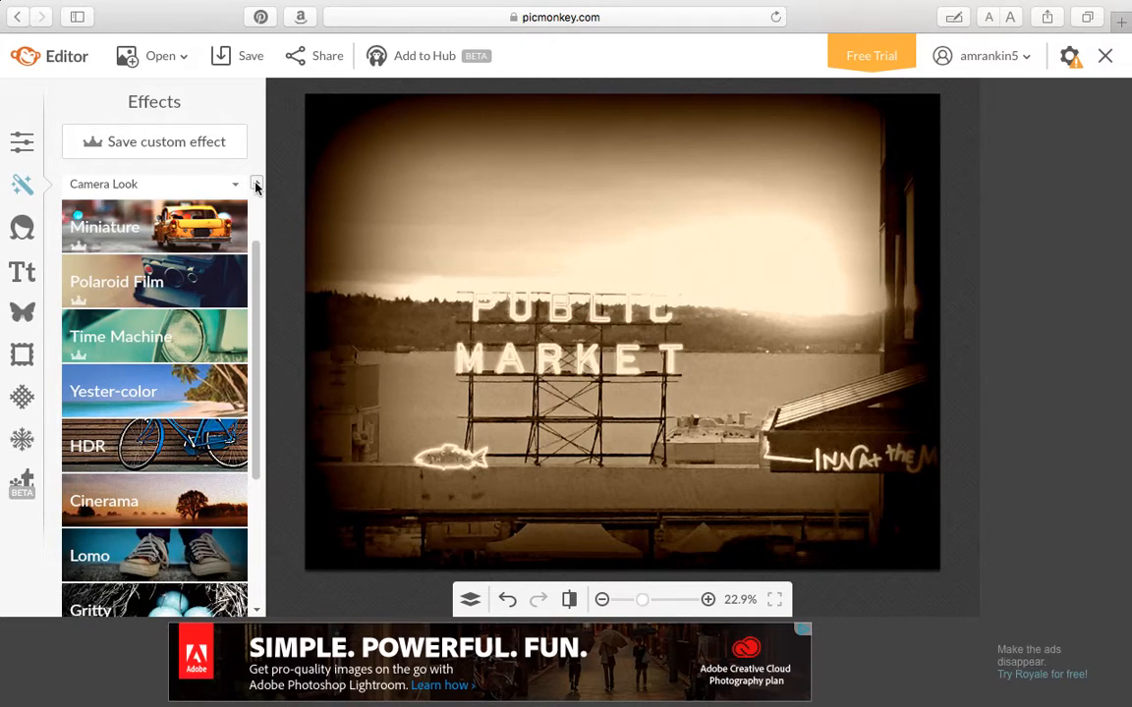
left_click(236, 185)
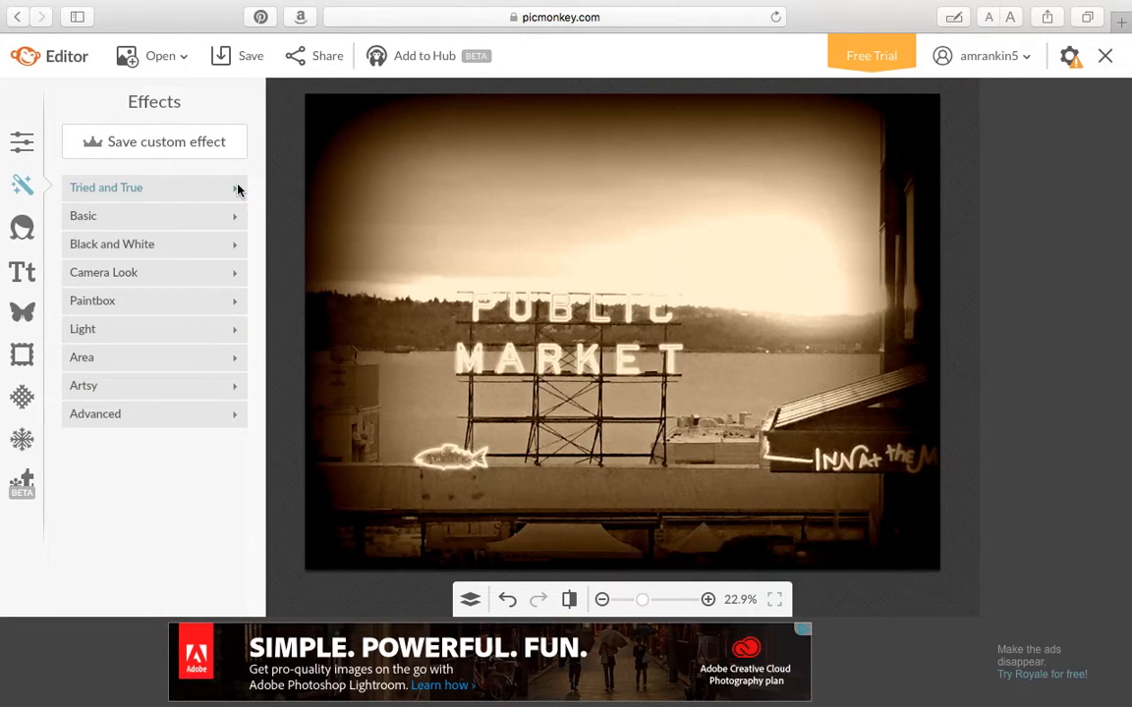
Preview the Warhol effect from the Paintbox effects with its default colors, and cancel it
left_click(177, 302)
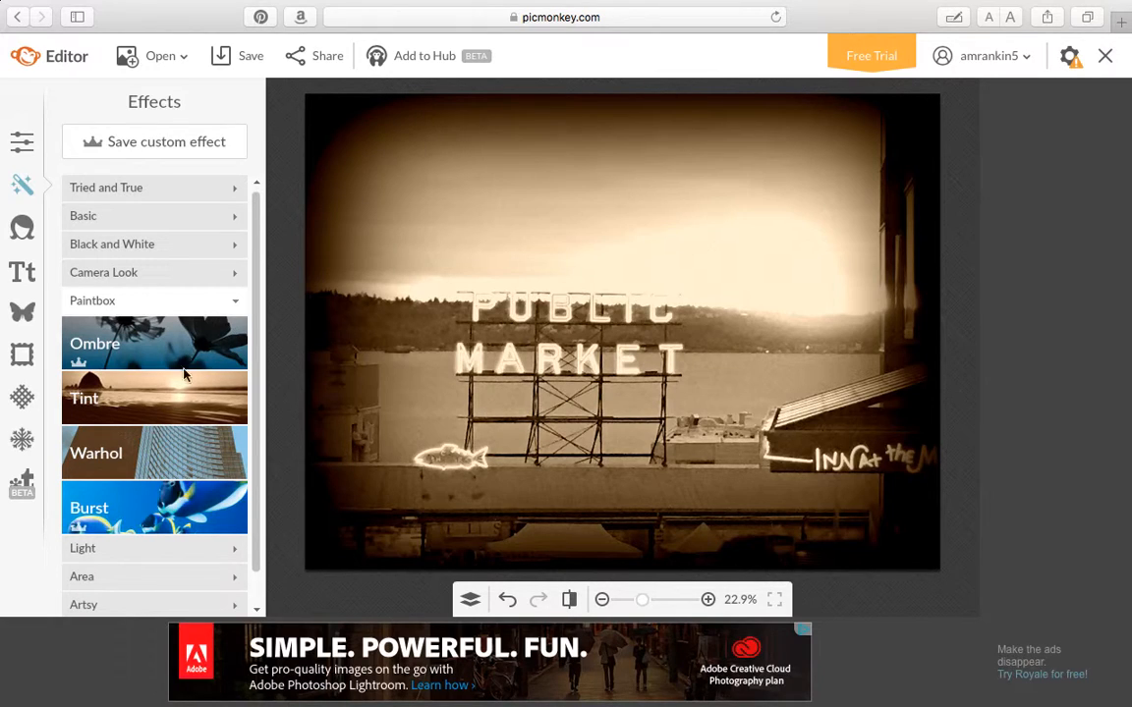
left_click(181, 469)
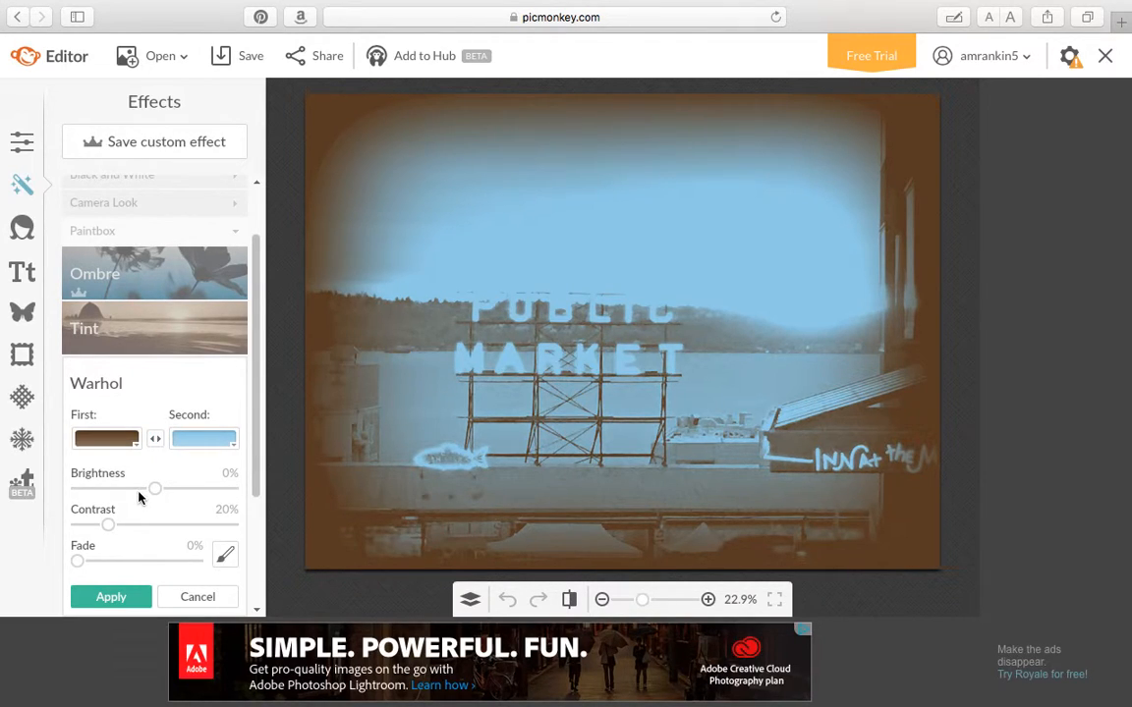
left_click(216, 597)
scroll(226, 185, "up", 1)
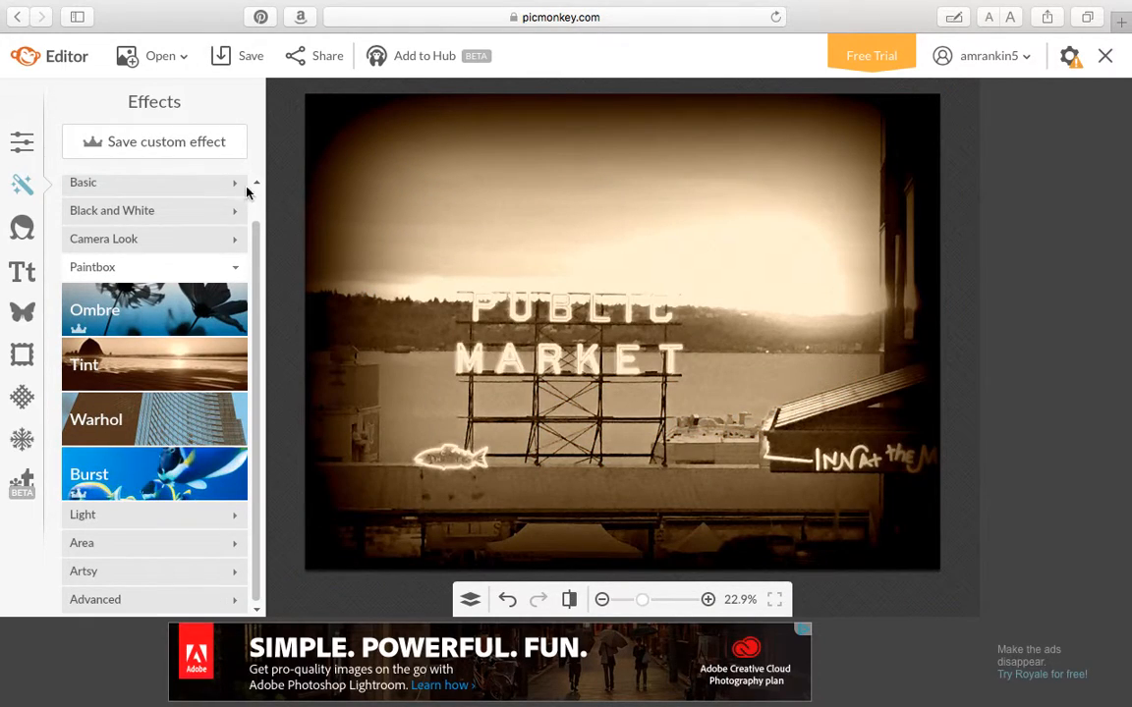
left_click(235, 266)
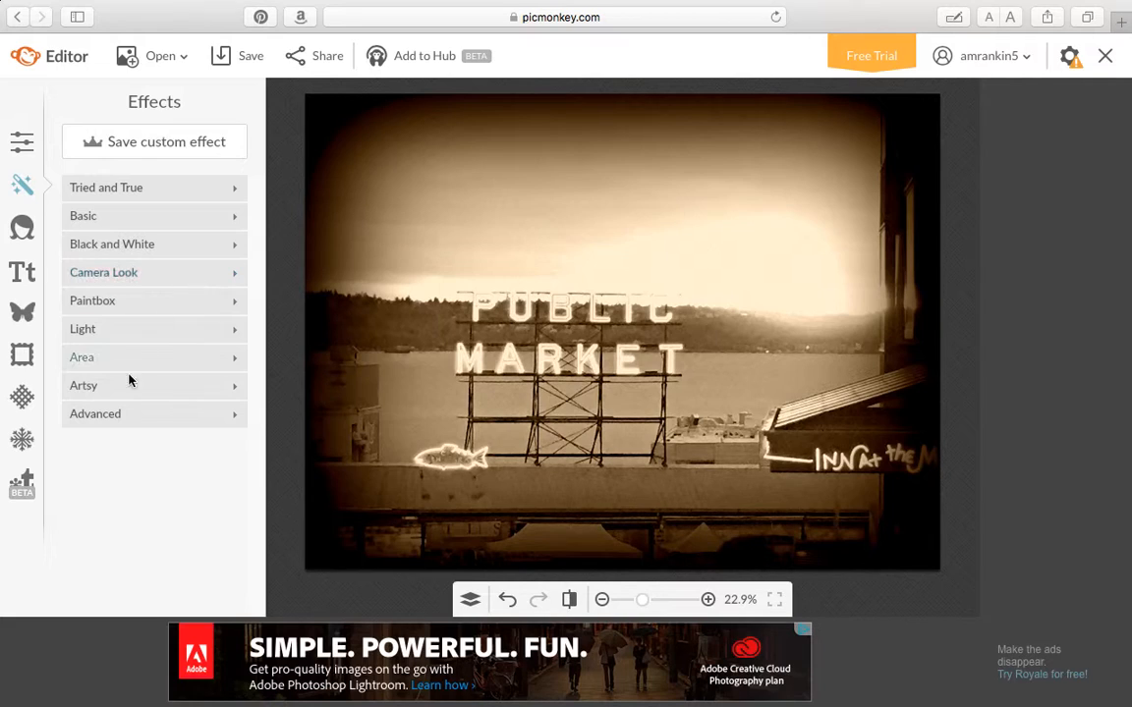
Preview the Levels effect from the Advanced effects with the Default preset, and cancel it
left_click(237, 415)
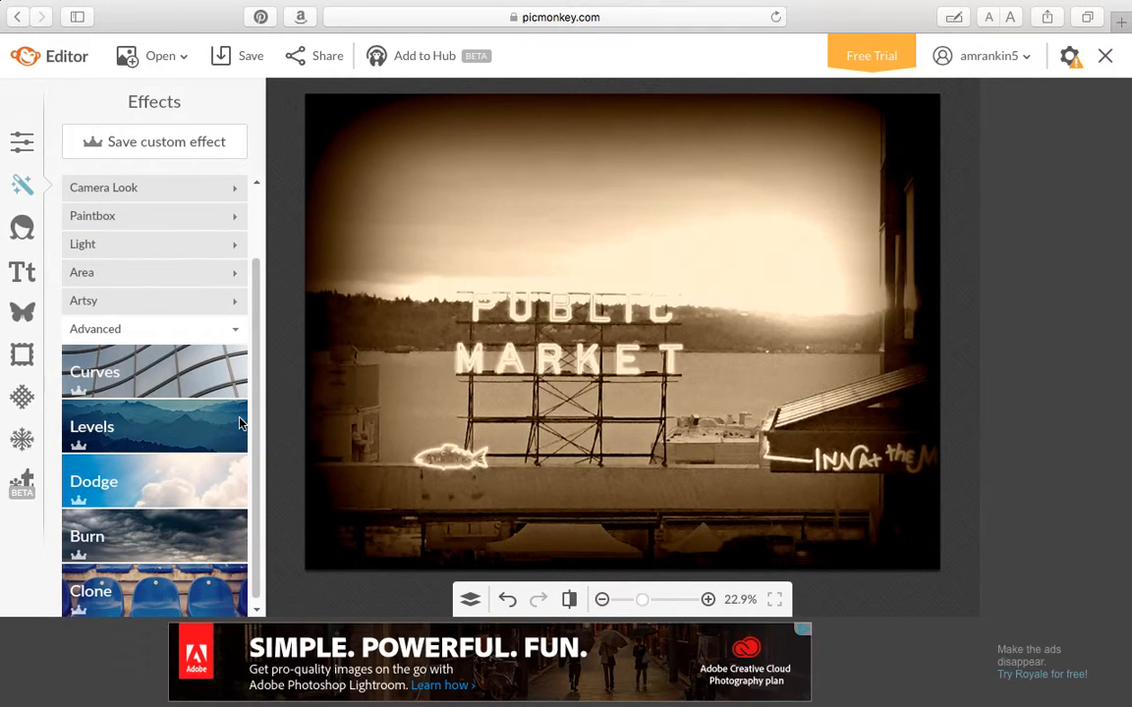
left_click_drag(256, 292, 257, 325)
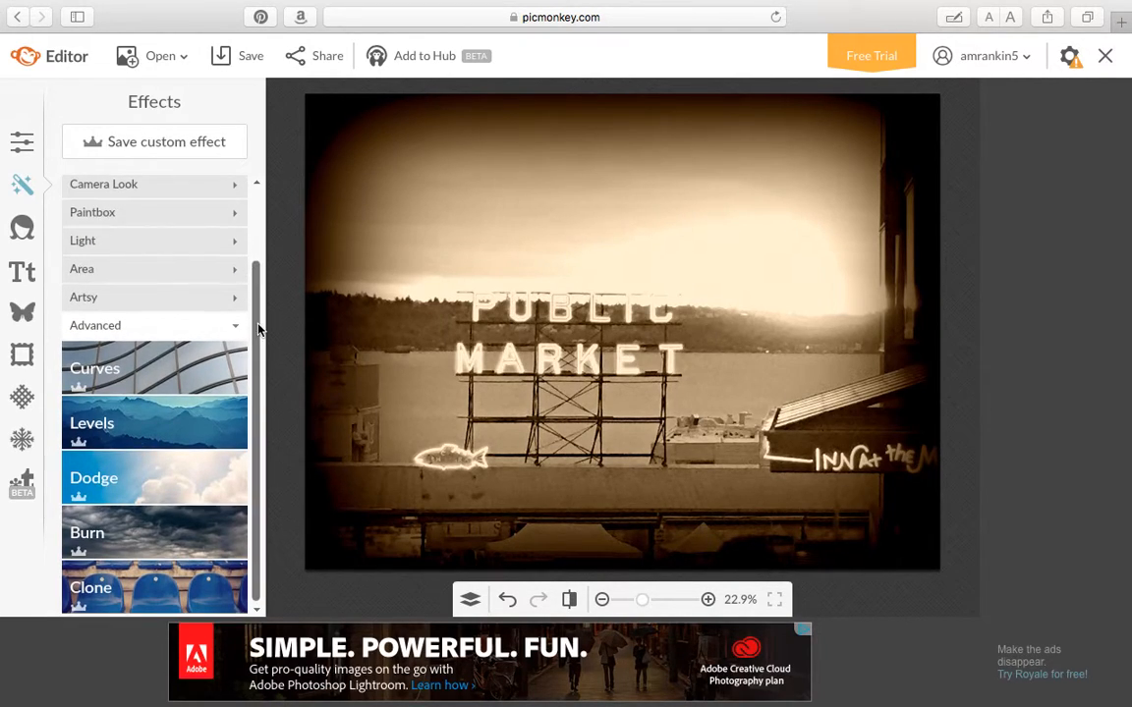
left_click(178, 426)
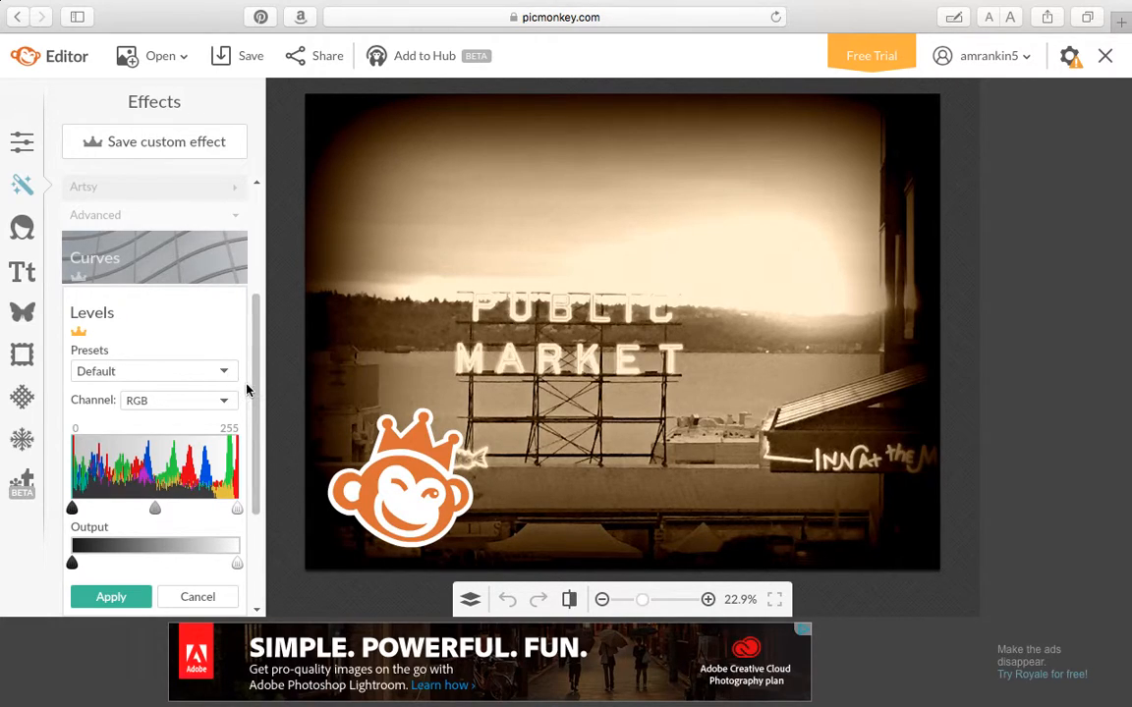
left_click(197, 597)
scroll(239, 305, "up", 1)
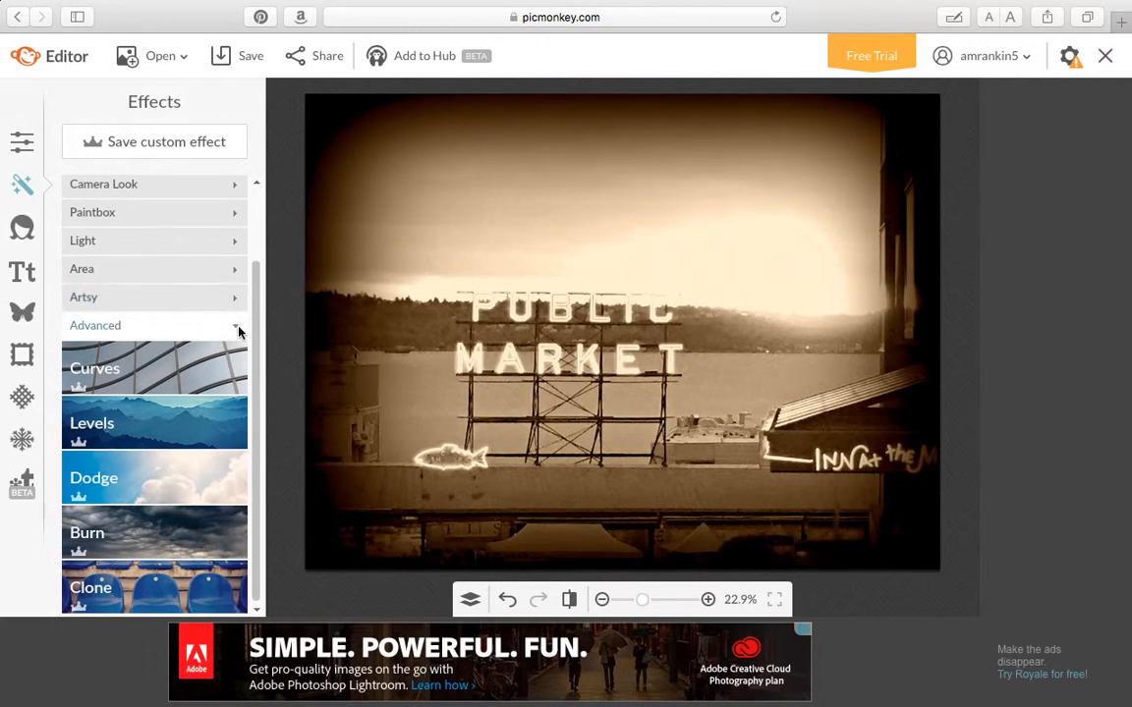
left_click(239, 326)
Examine the Touch Up tools available in the The Rest and Skin categories
left_click(21, 228)
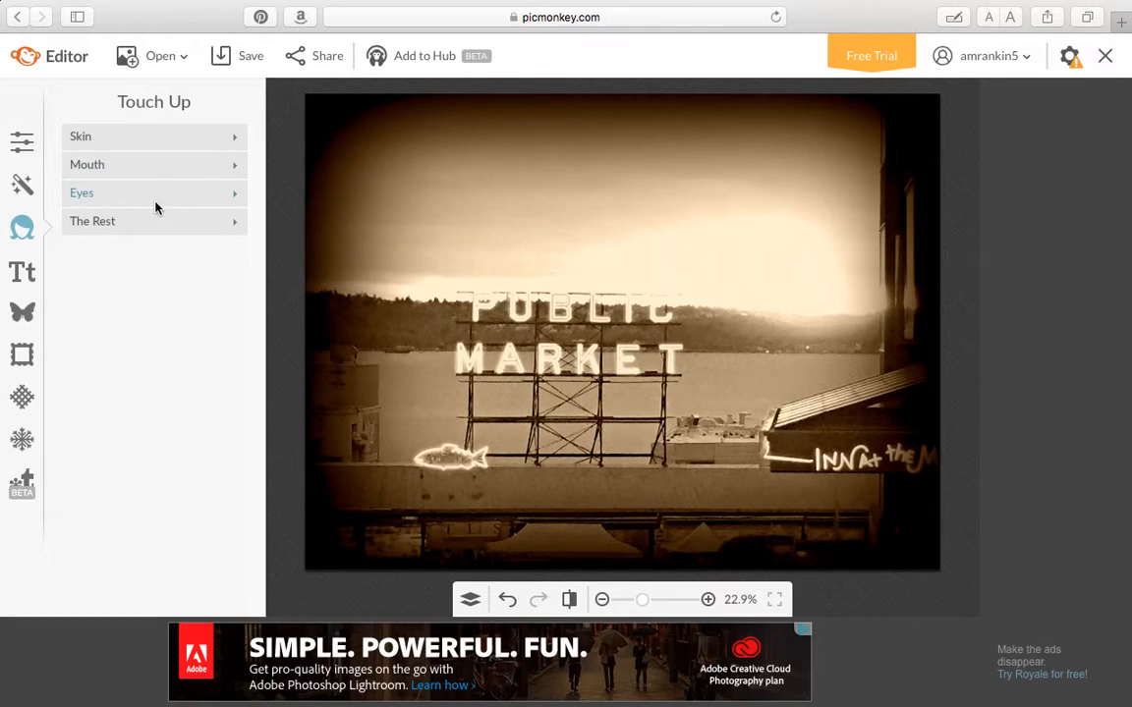
left_click(234, 223)
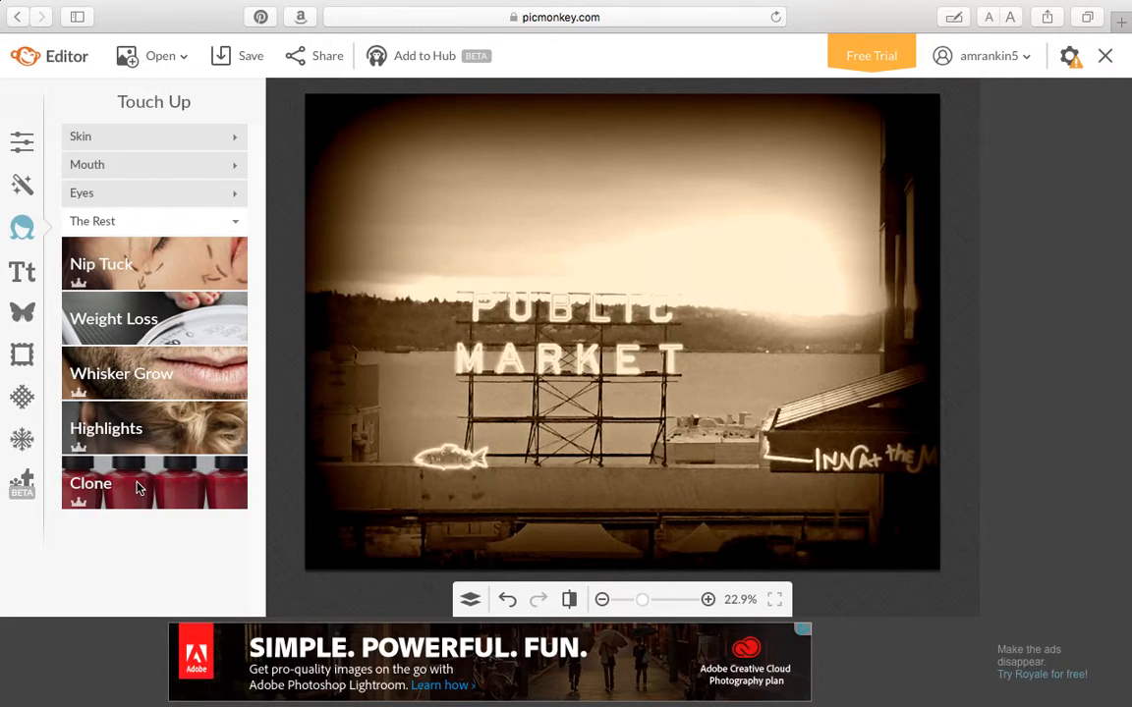
left_click(233, 221)
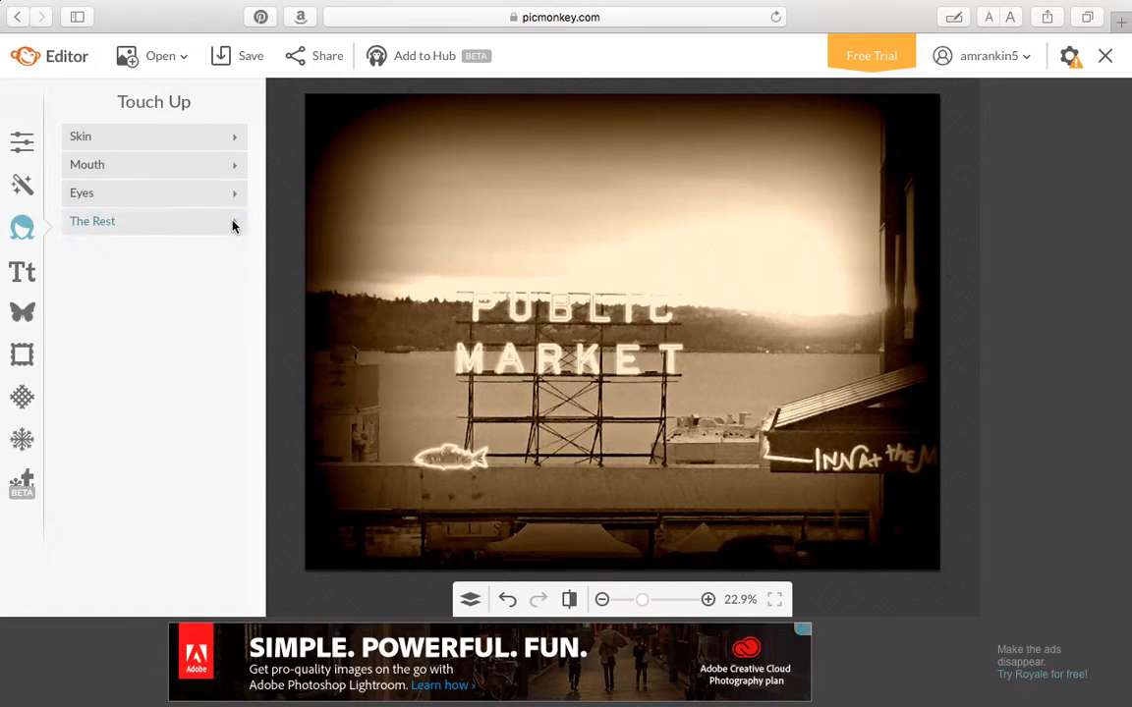
left_click(235, 139)
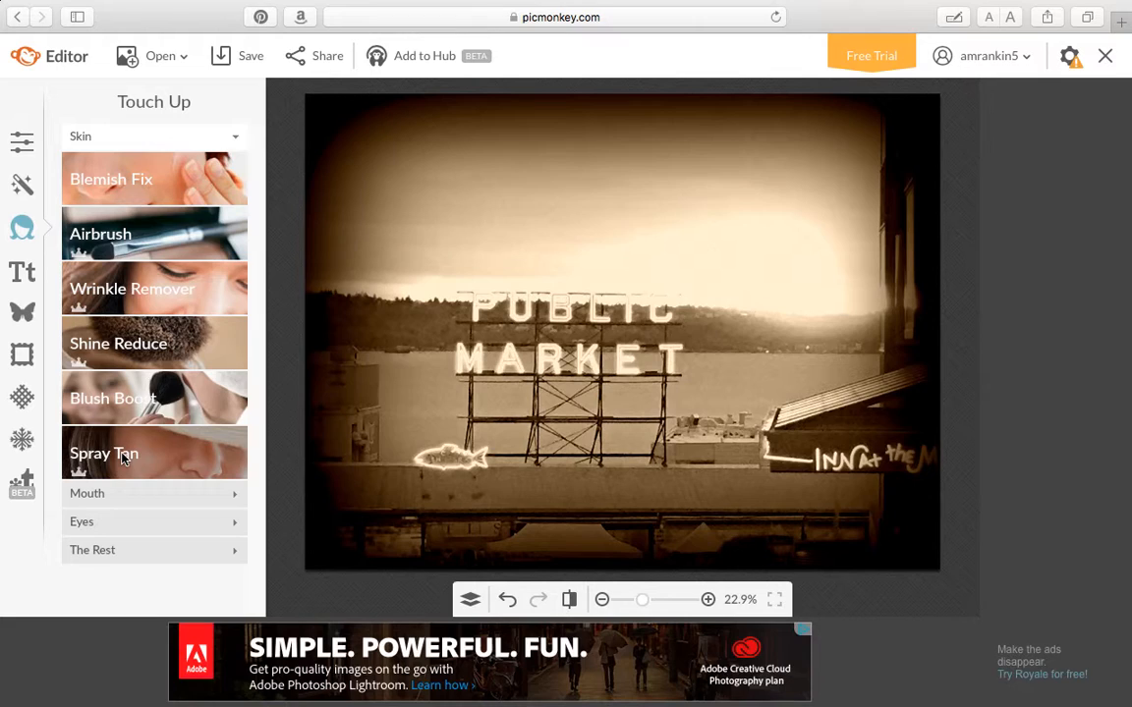
left_click(235, 139)
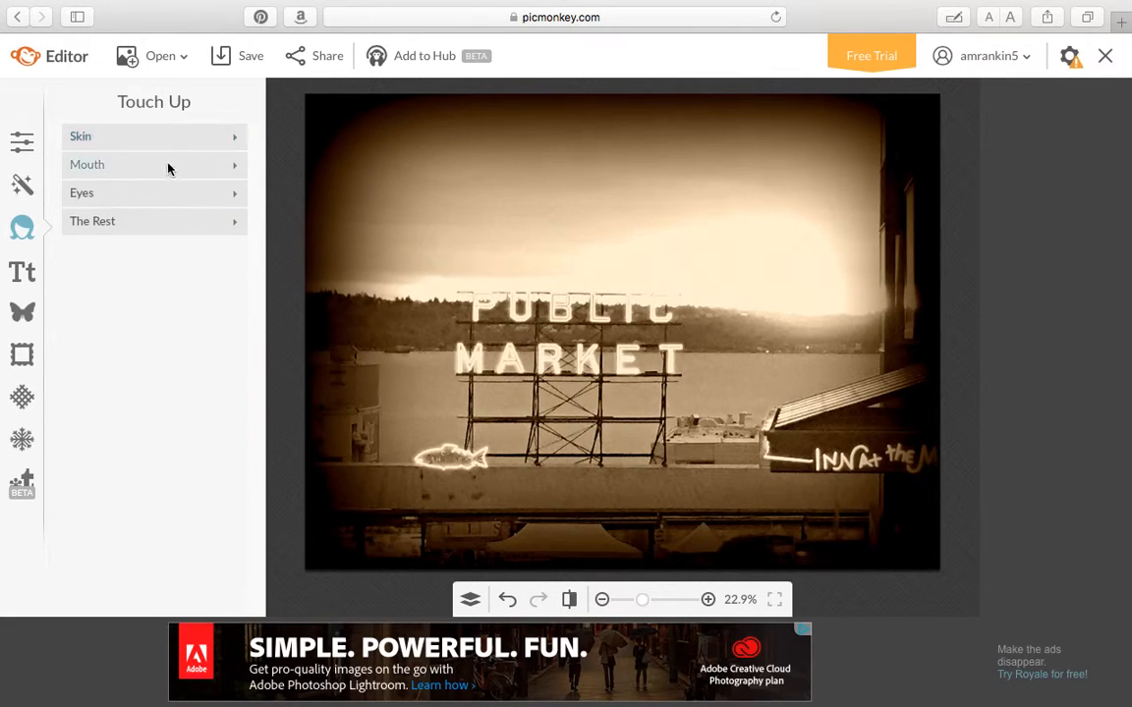
Add a Montserrat text box and place it in the upper-left corner of the photo
left_click(23, 272)
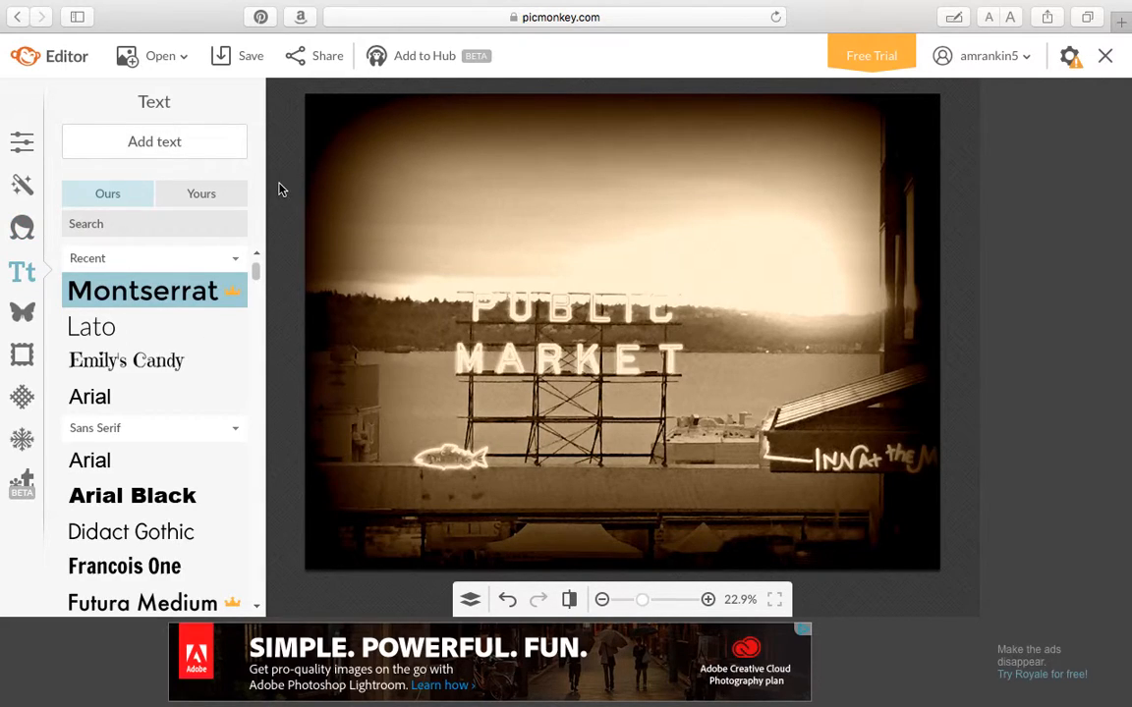
left_click(167, 145)
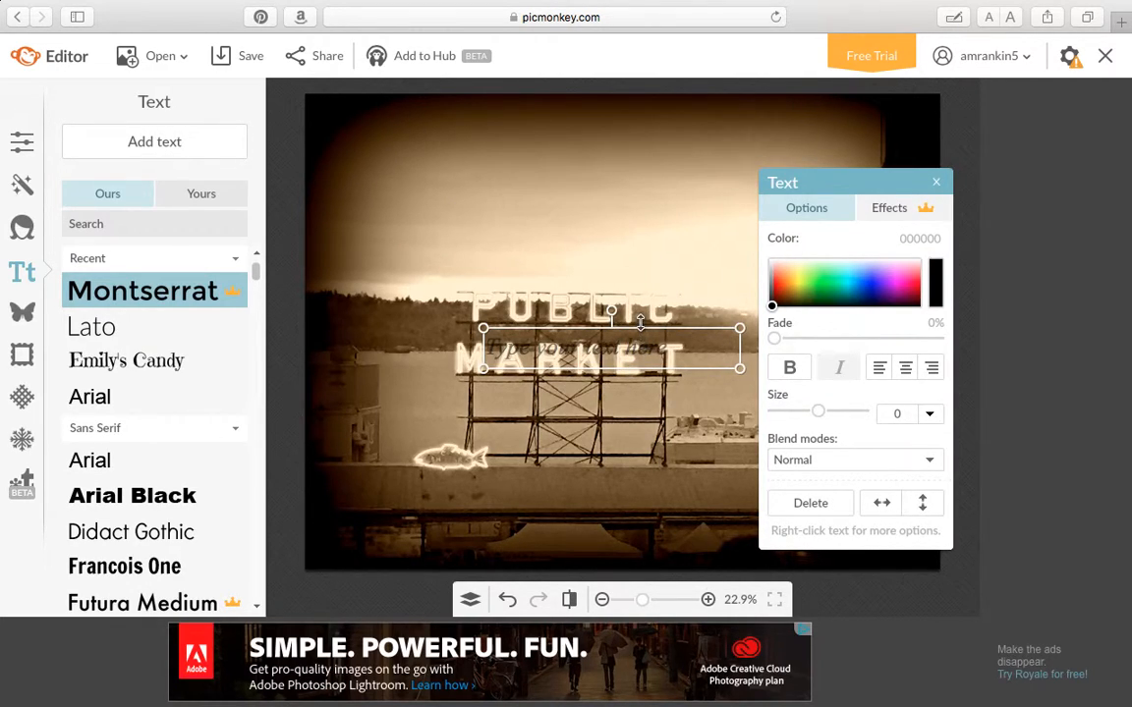
left_click_drag(640, 330, 471, 112)
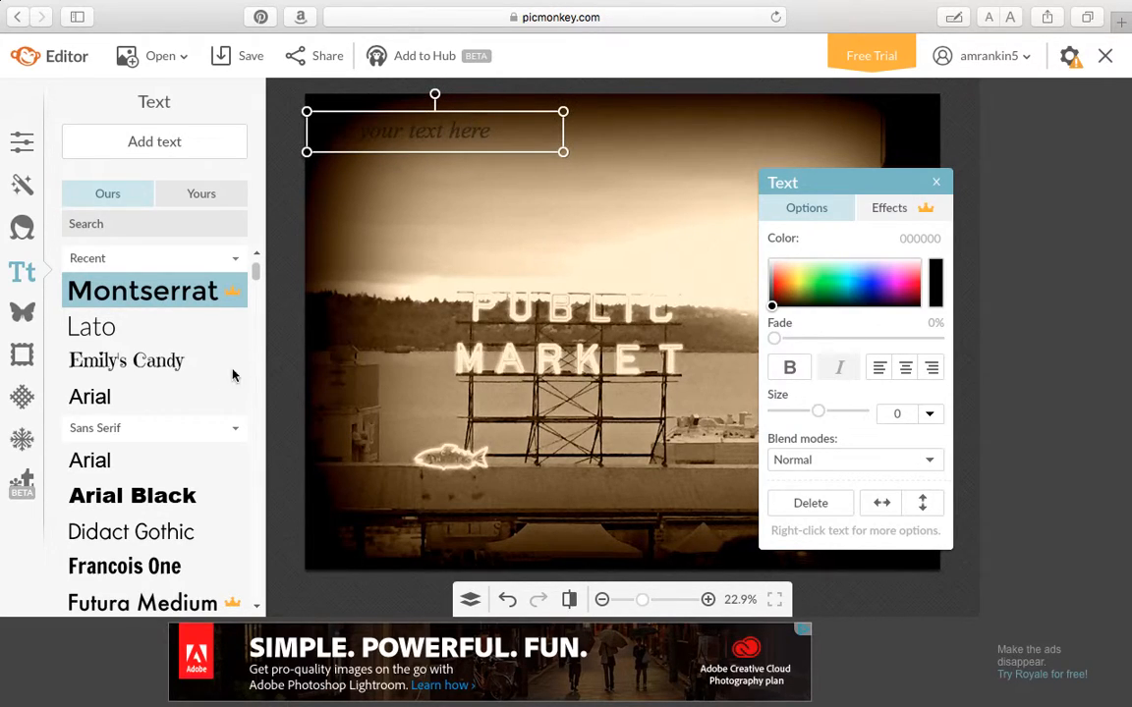
Enter the caption "Pike Place Market" with "January 20, 2017" on a new line below it
left_click(369, 134)
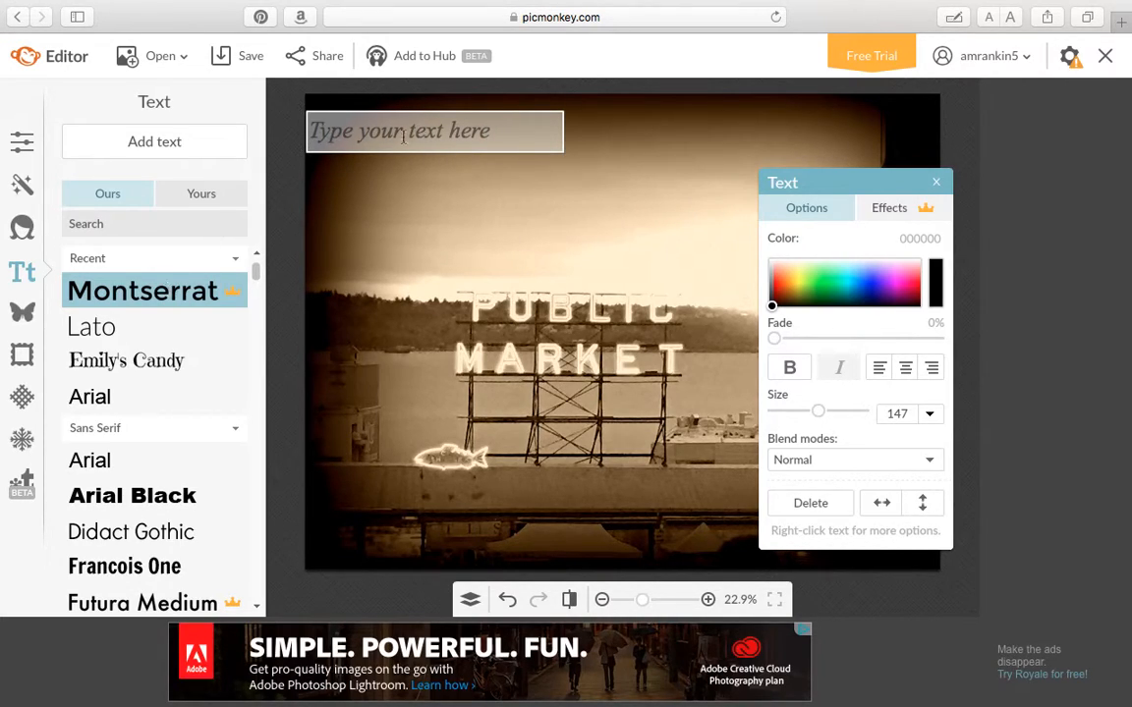
type("P")
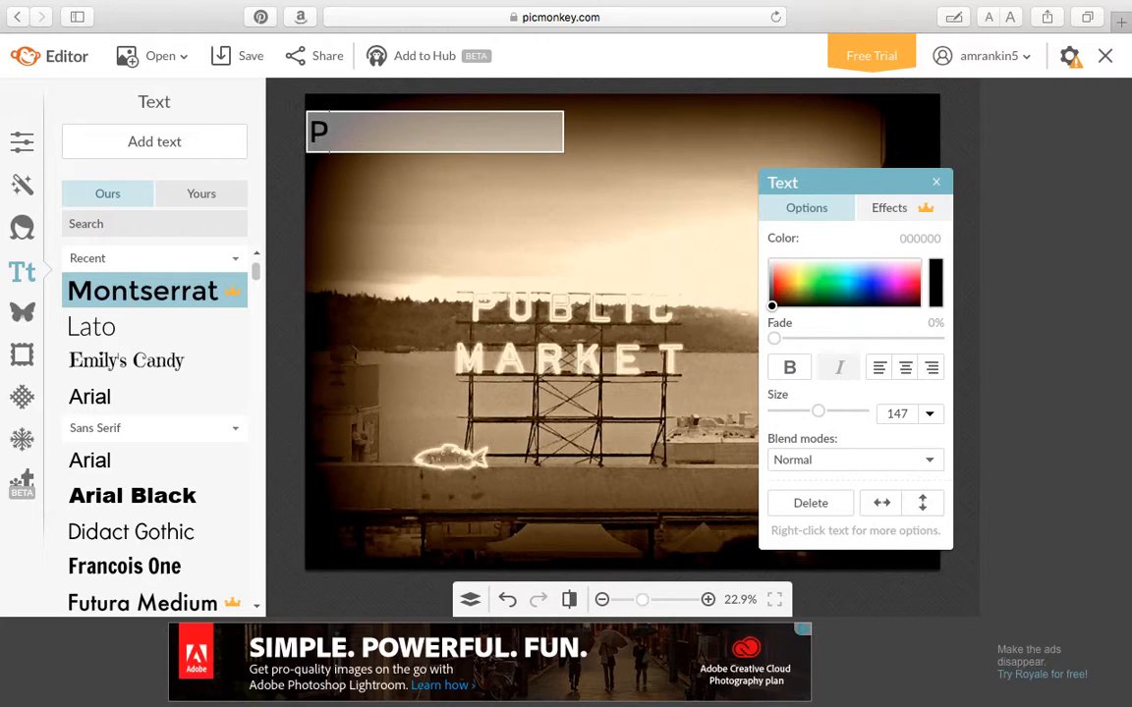
type("ike Place")
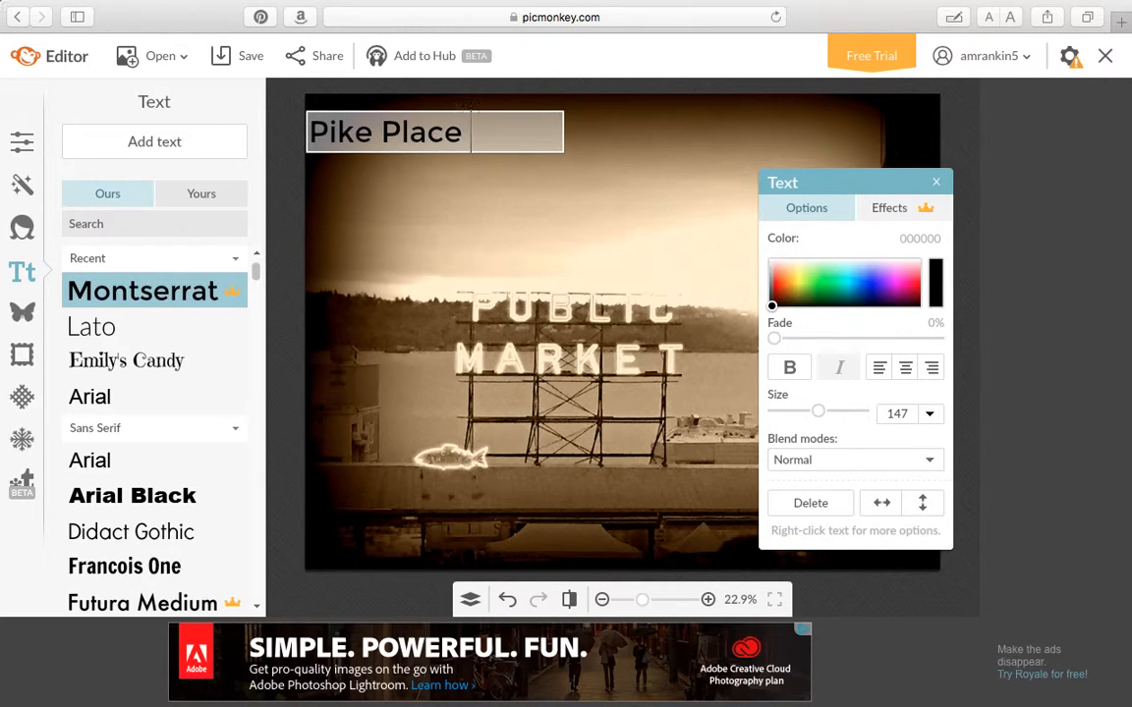
type(" Market")
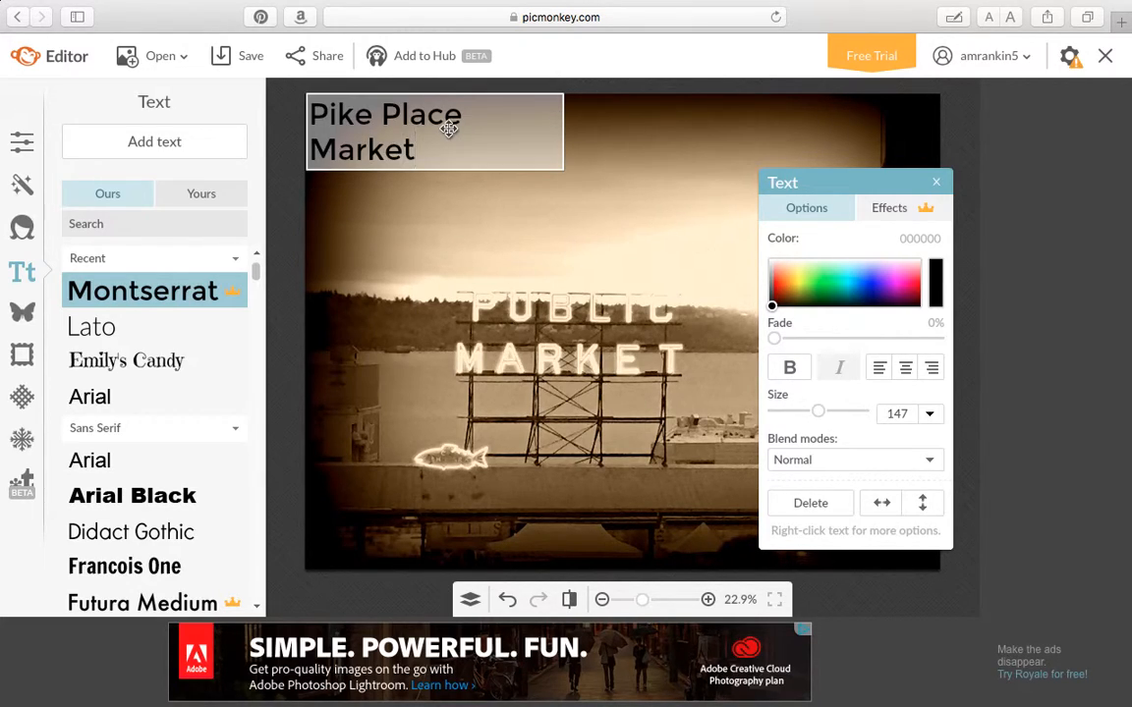
key("Return")
type("Janu")
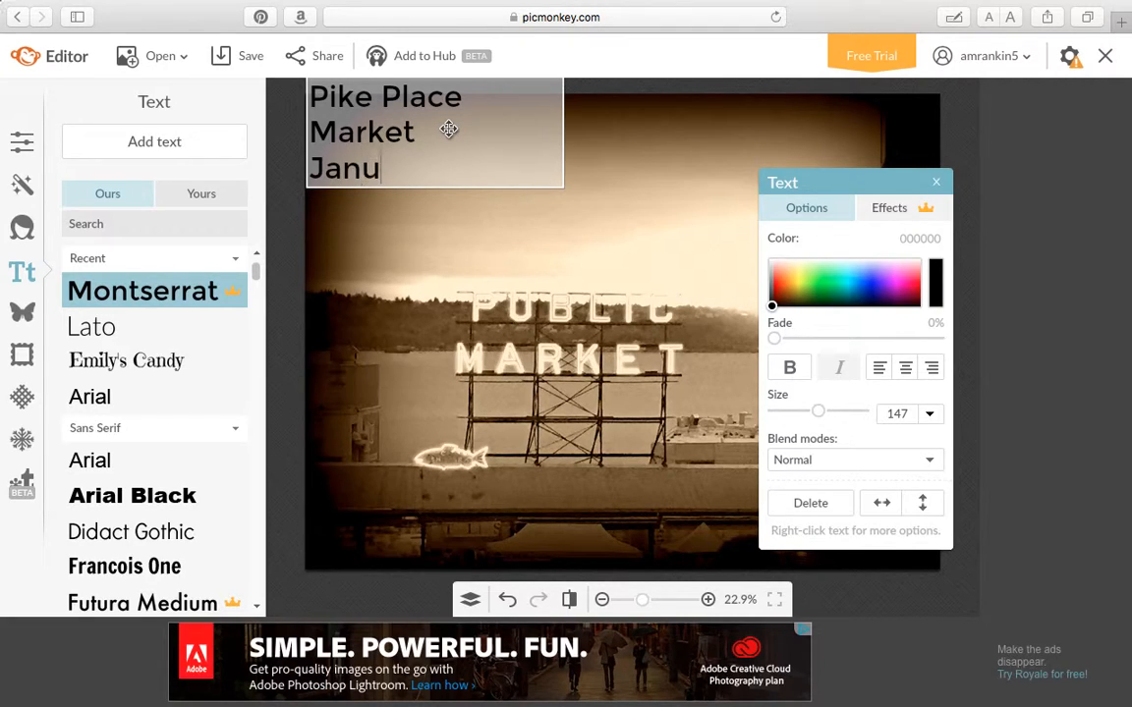
type("ary 20, 2017")
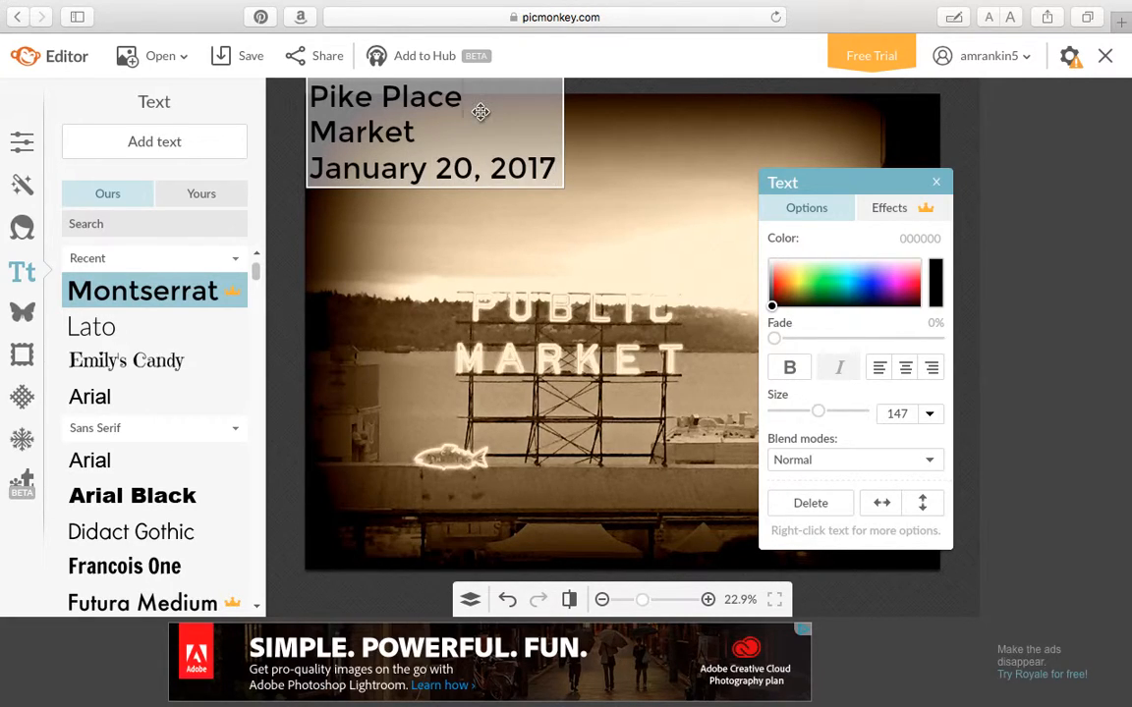
Move the caption text box down so that it sits fully inside the photo's upper-left corner
left_click_drag(481, 112, 482, 155)
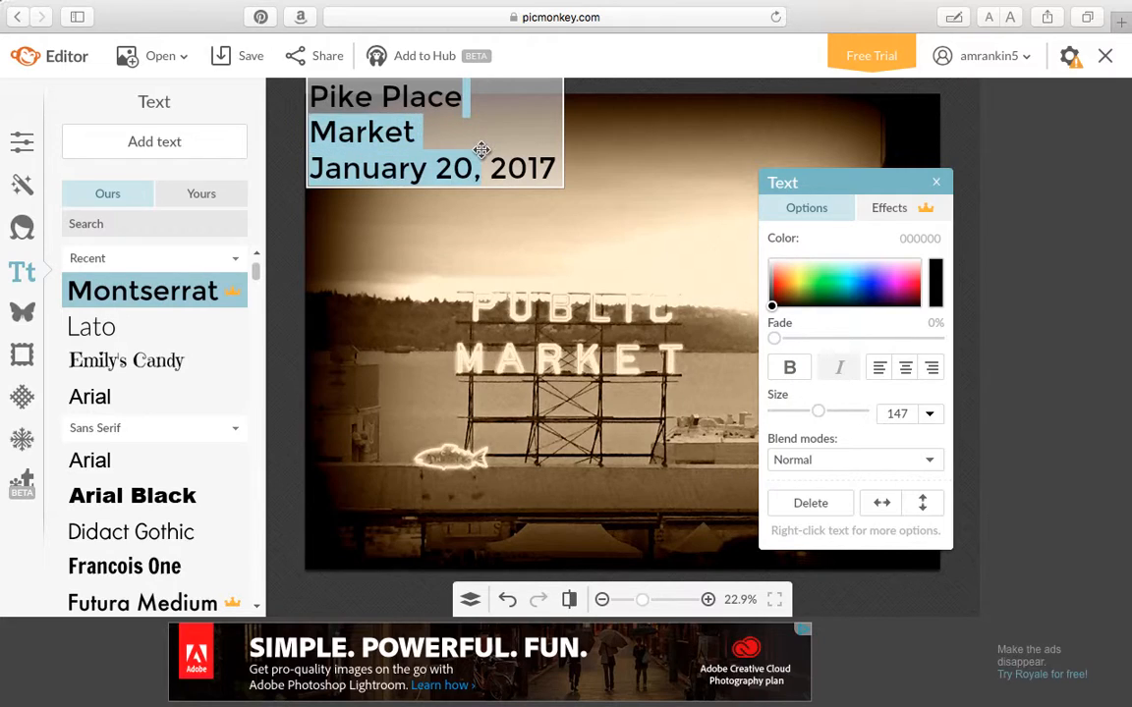
left_click(609, 199)
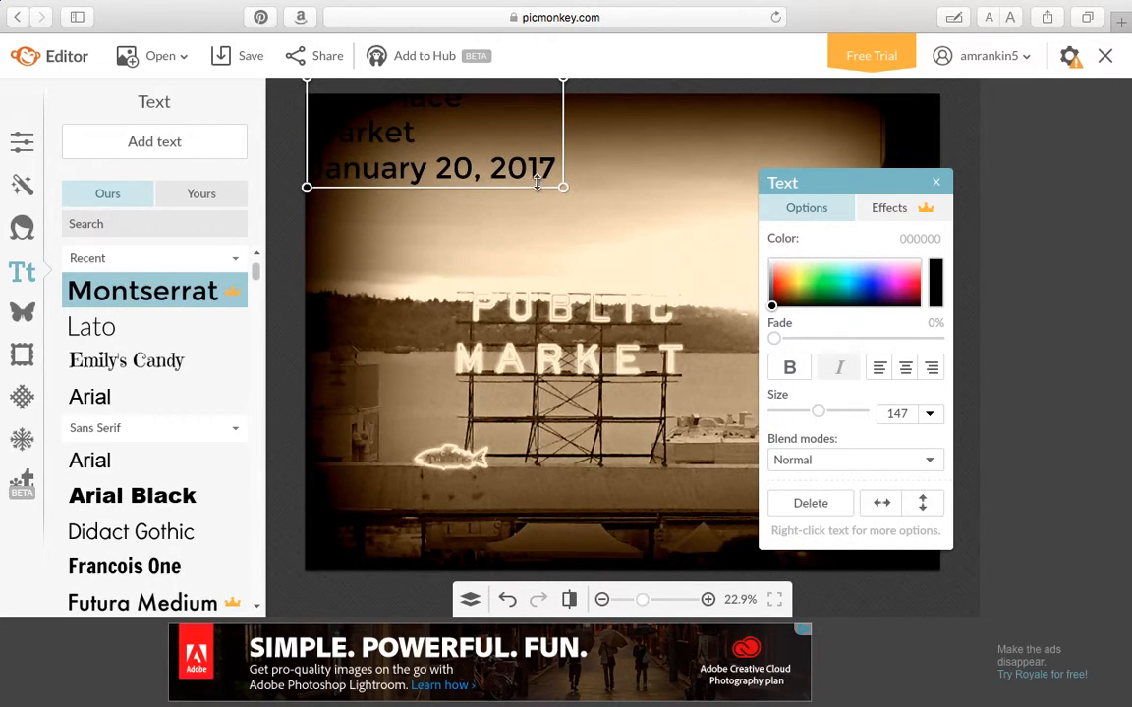
left_click_drag(536, 165, 537, 189)
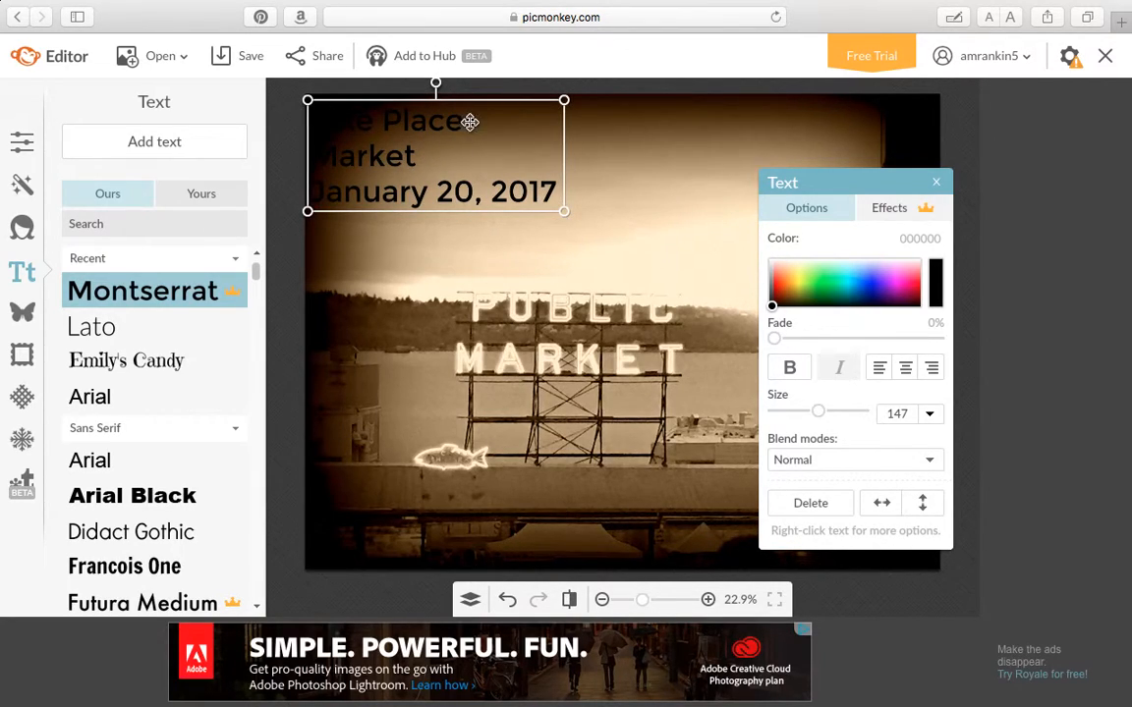
Format the whole caption as bold, size 116, center-aligned text in magenta (f500ef)
double_click(548, 191)
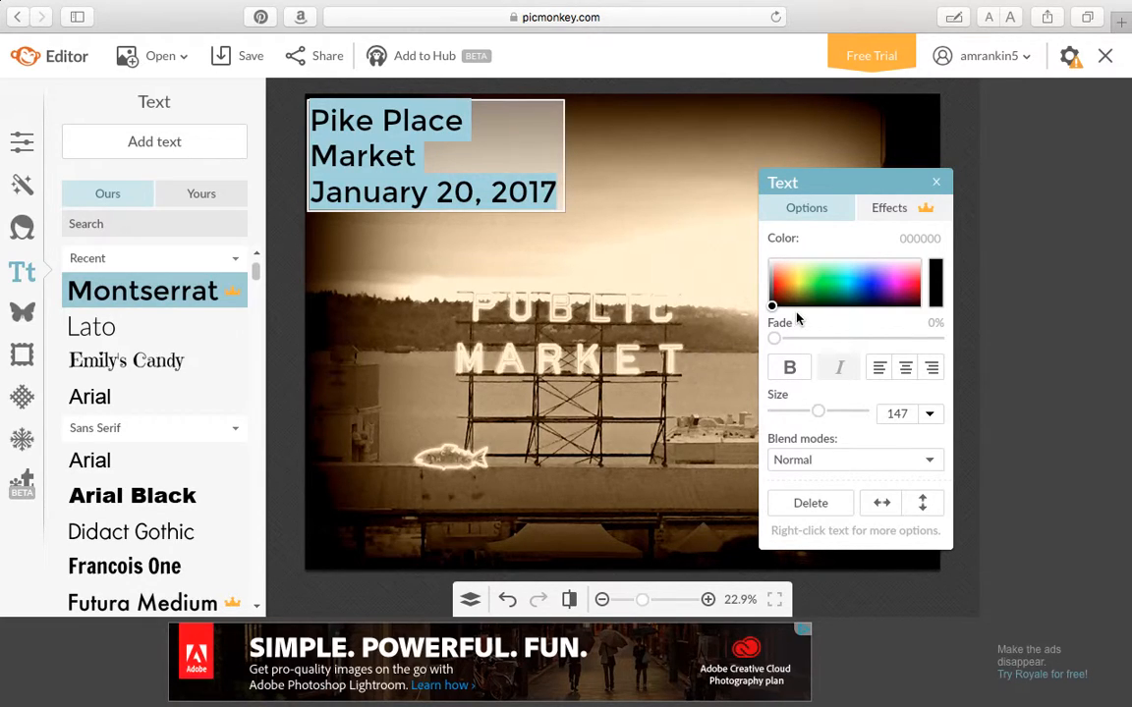
left_click(792, 368)
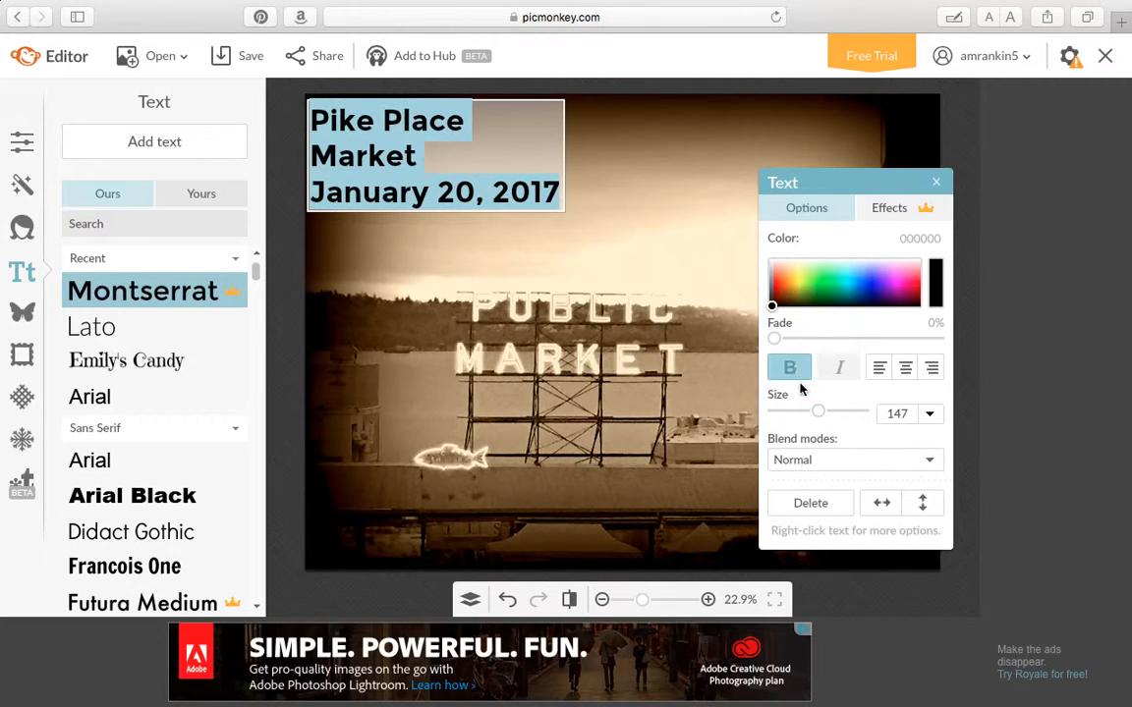
left_click_drag(817, 414, 814, 415)
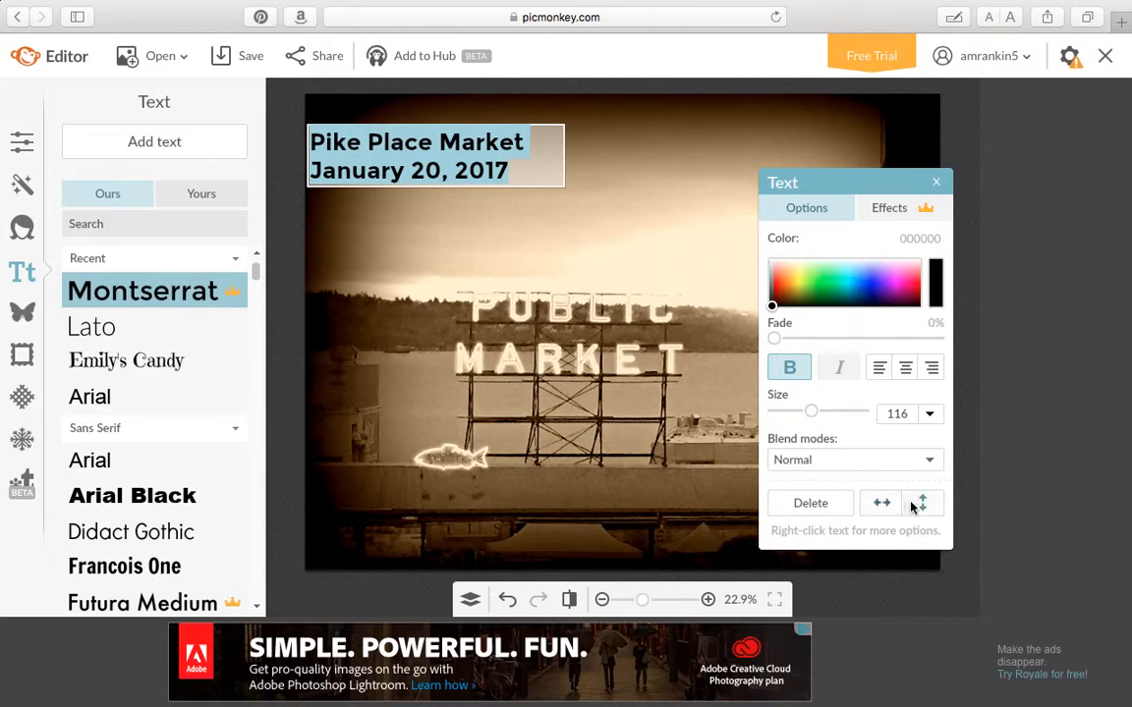
left_click(905, 370)
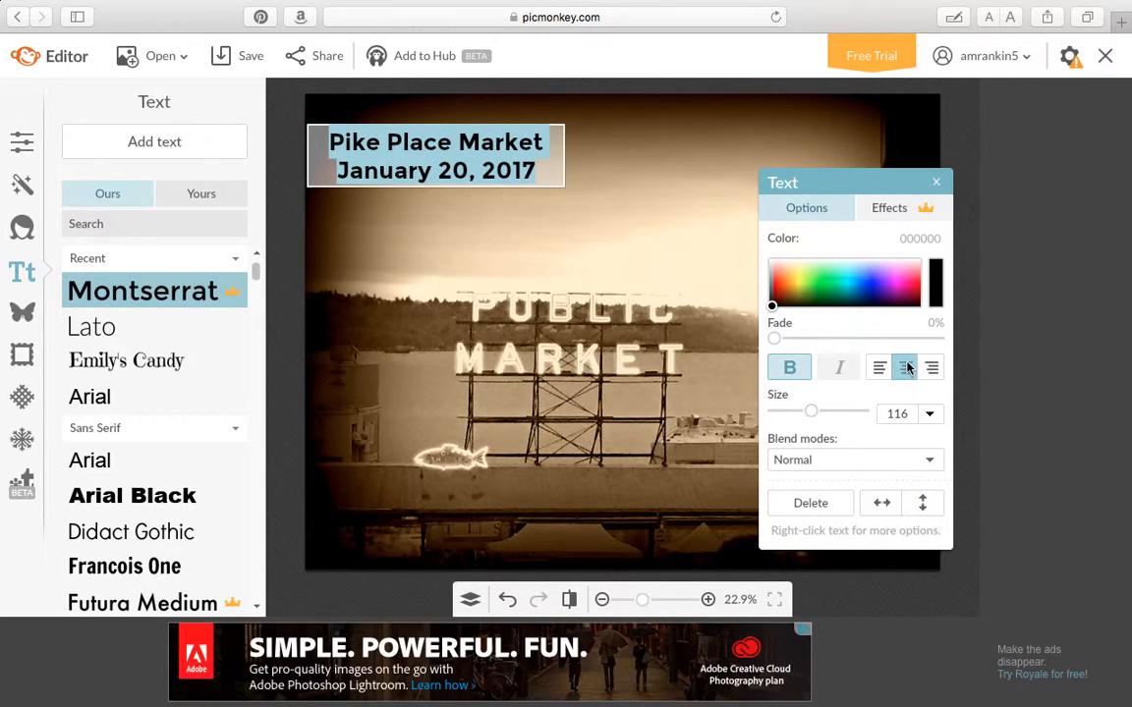
left_click(897, 285)
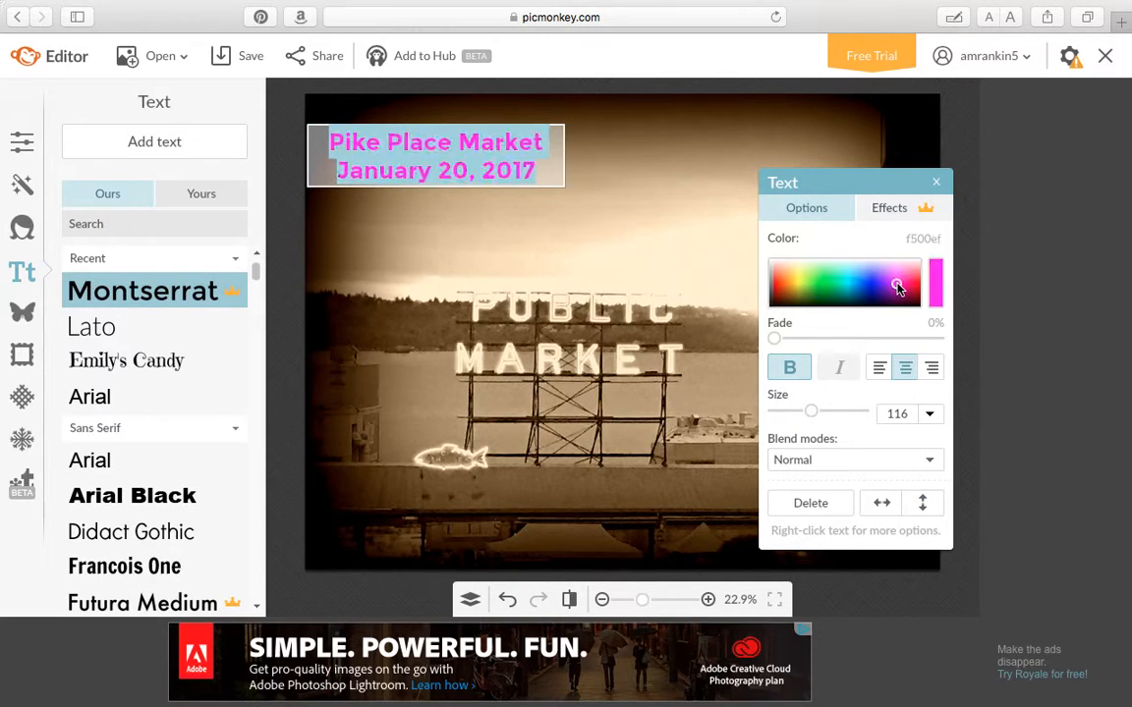
left_click(660, 190)
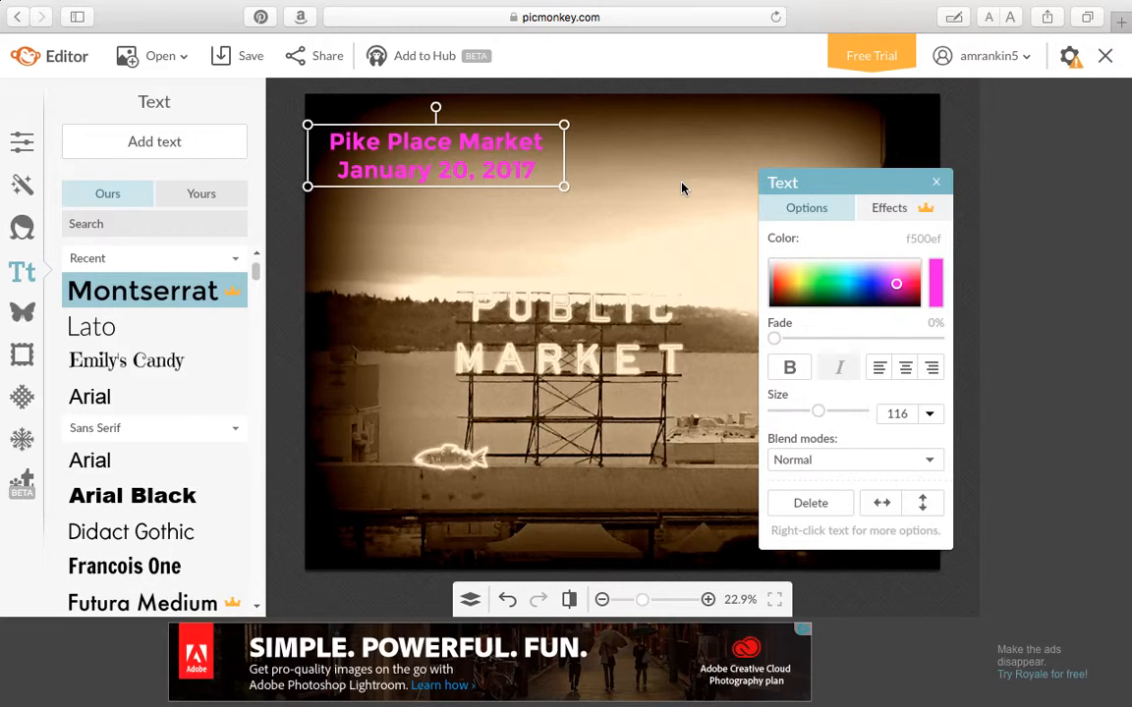
Add the basic five-point star from the Stars overlays and place it near the photo's upper edge, between the caption and the upper-right corner
left_click(21, 312)
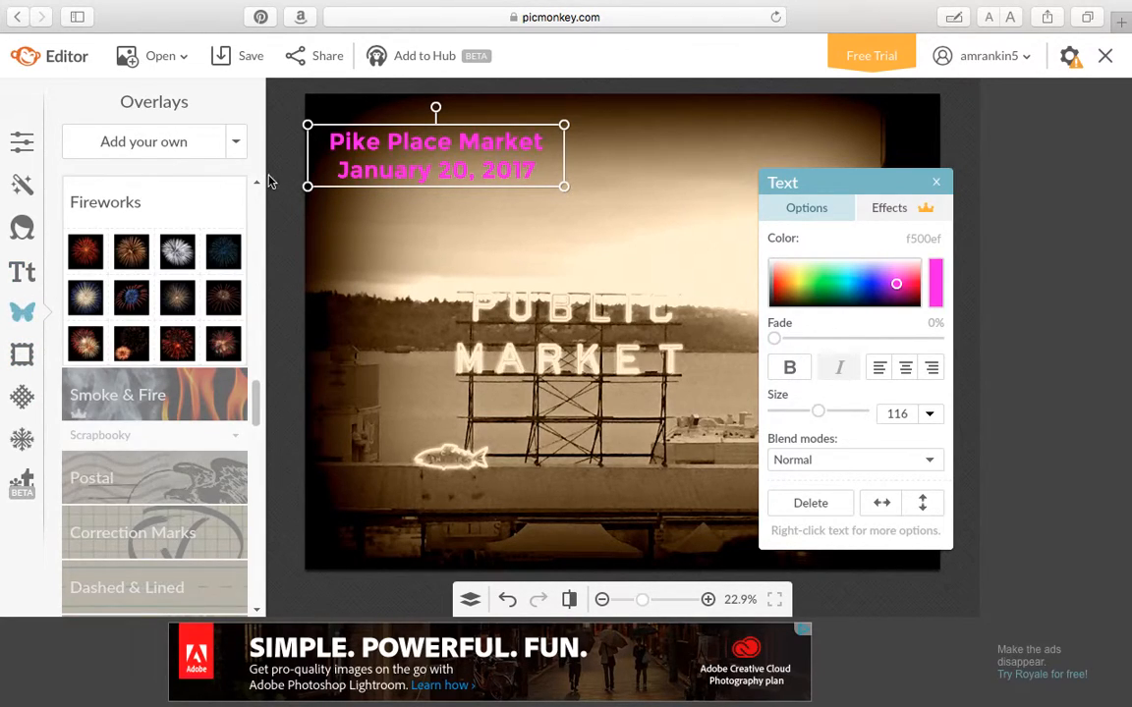
left_click(256, 211)
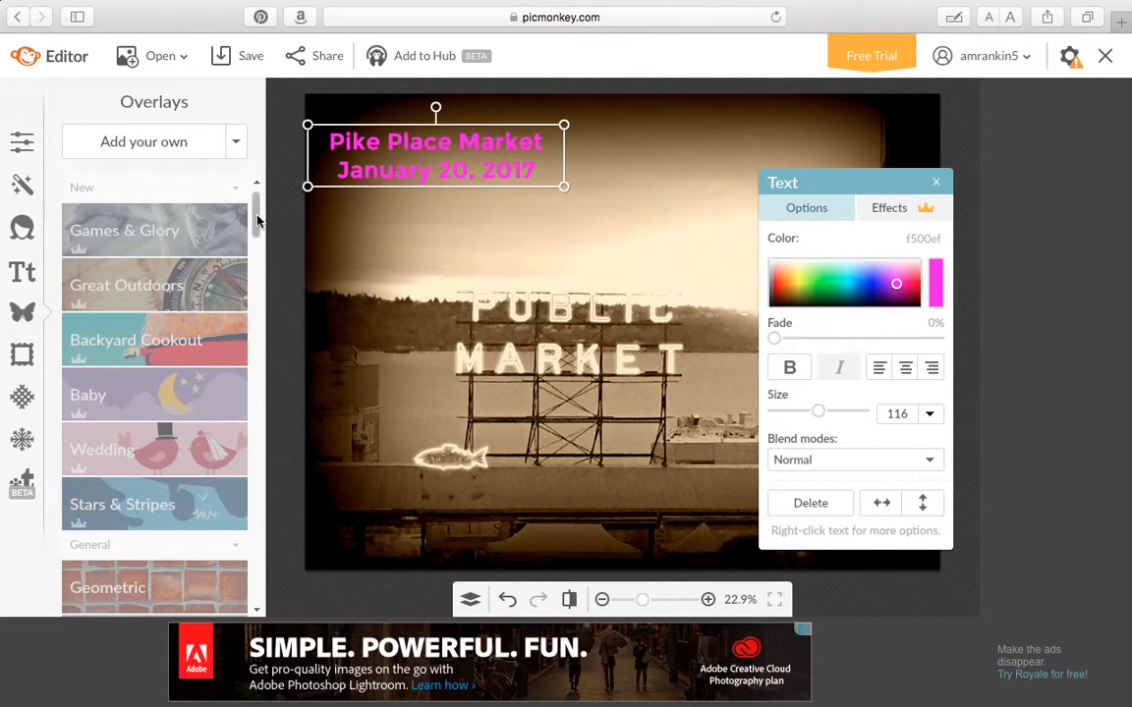
left_click_drag(257, 221, 257, 283)
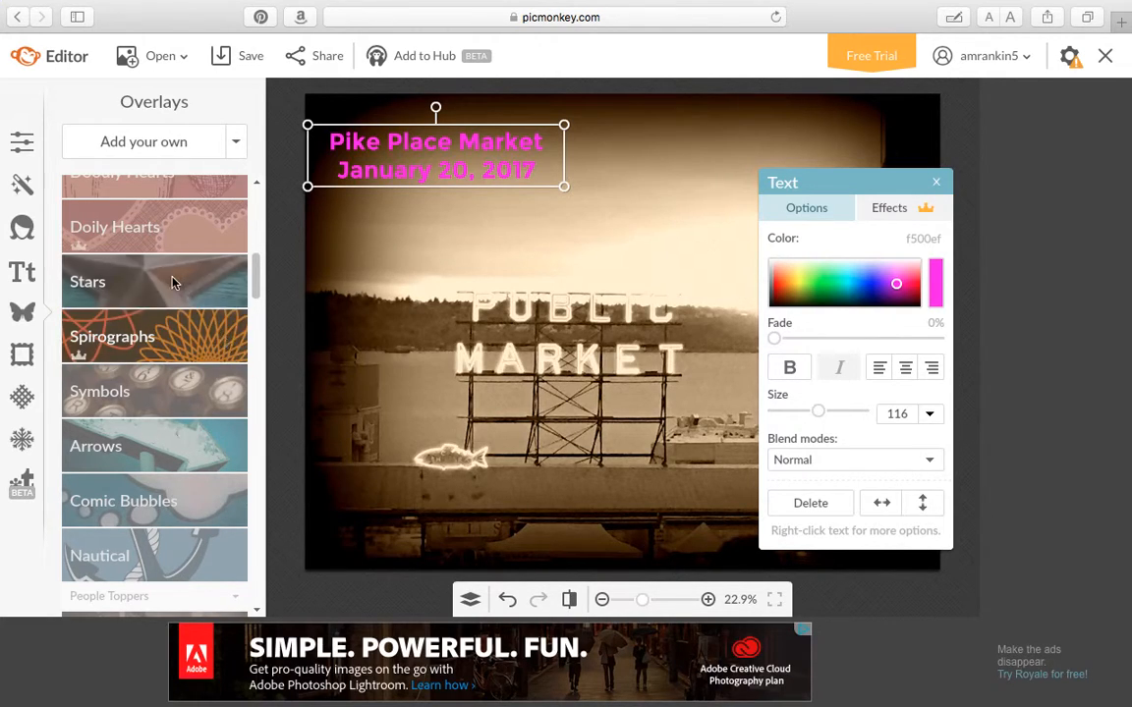
left_click(936, 181)
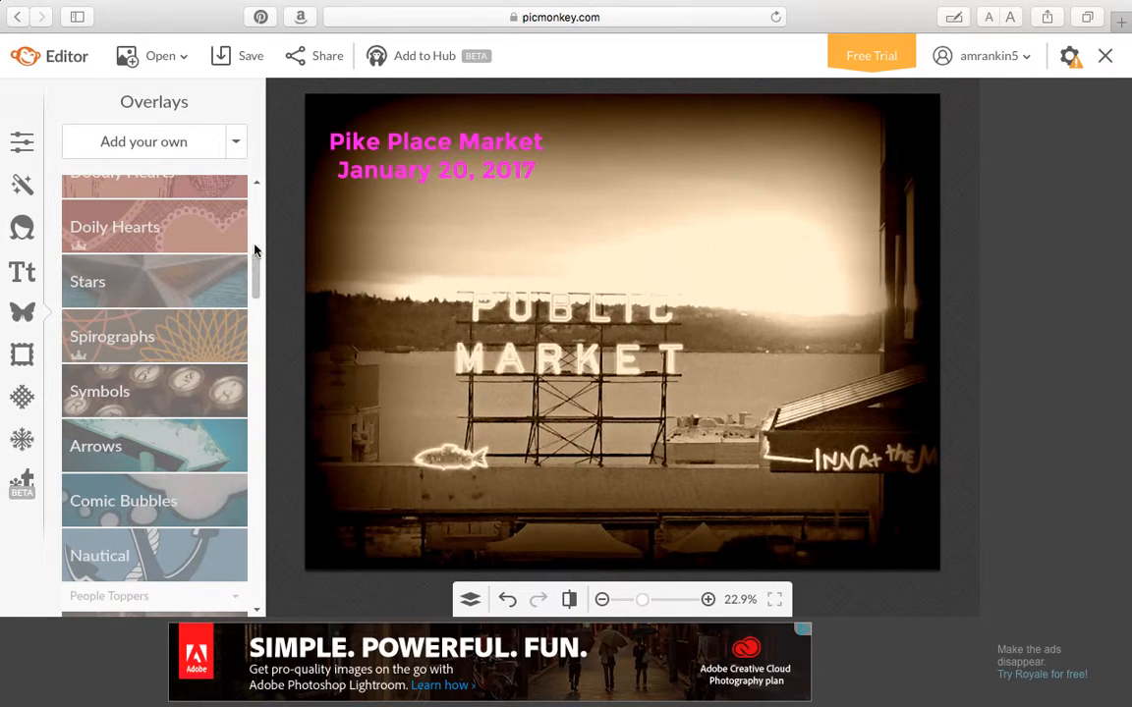
left_click_drag(257, 272, 257, 210)
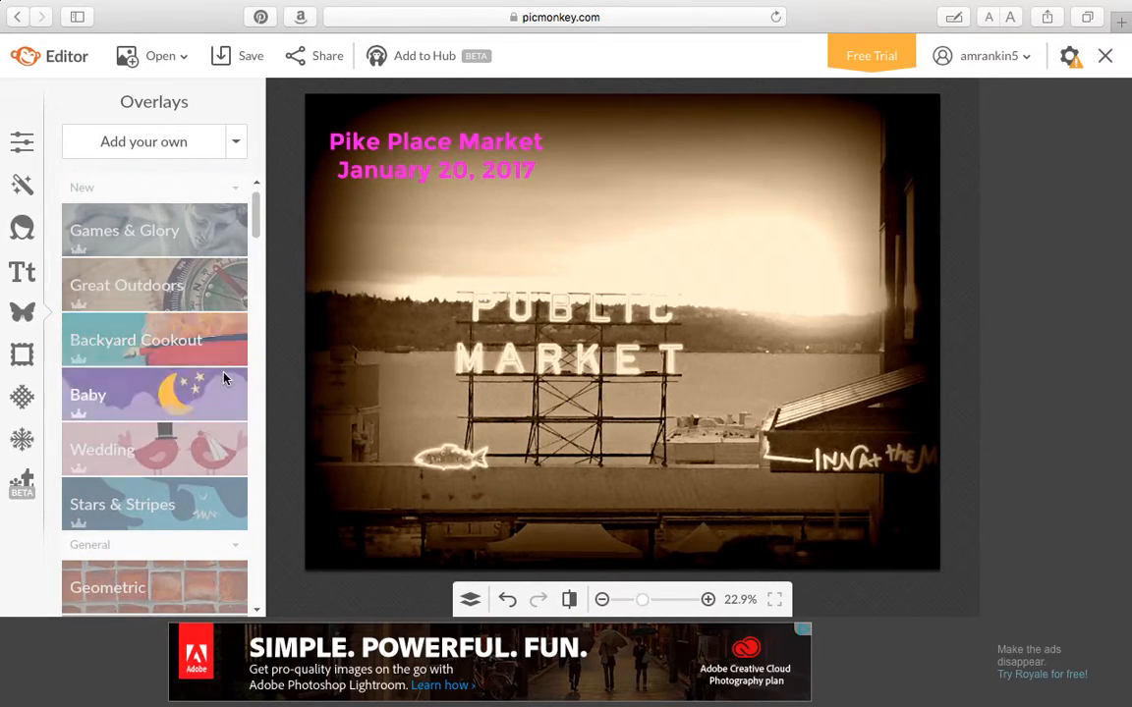
left_click(236, 191)
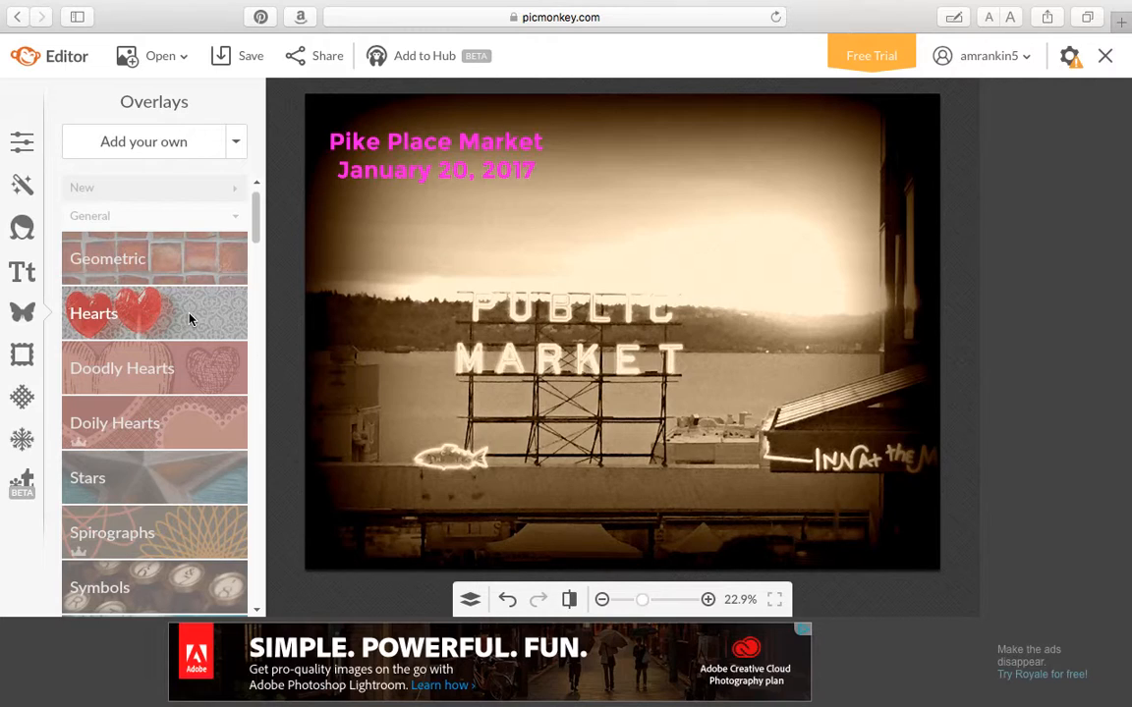
left_click(222, 481)
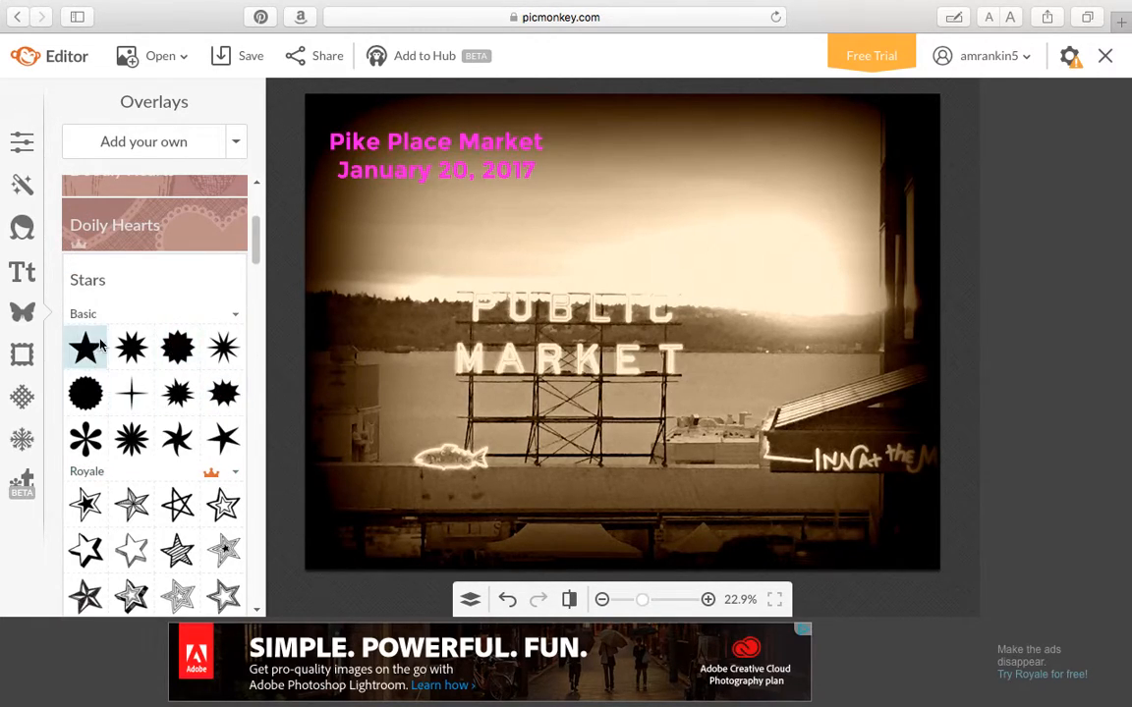
left_click(87, 346)
left_click_drag(644, 322, 711, 123)
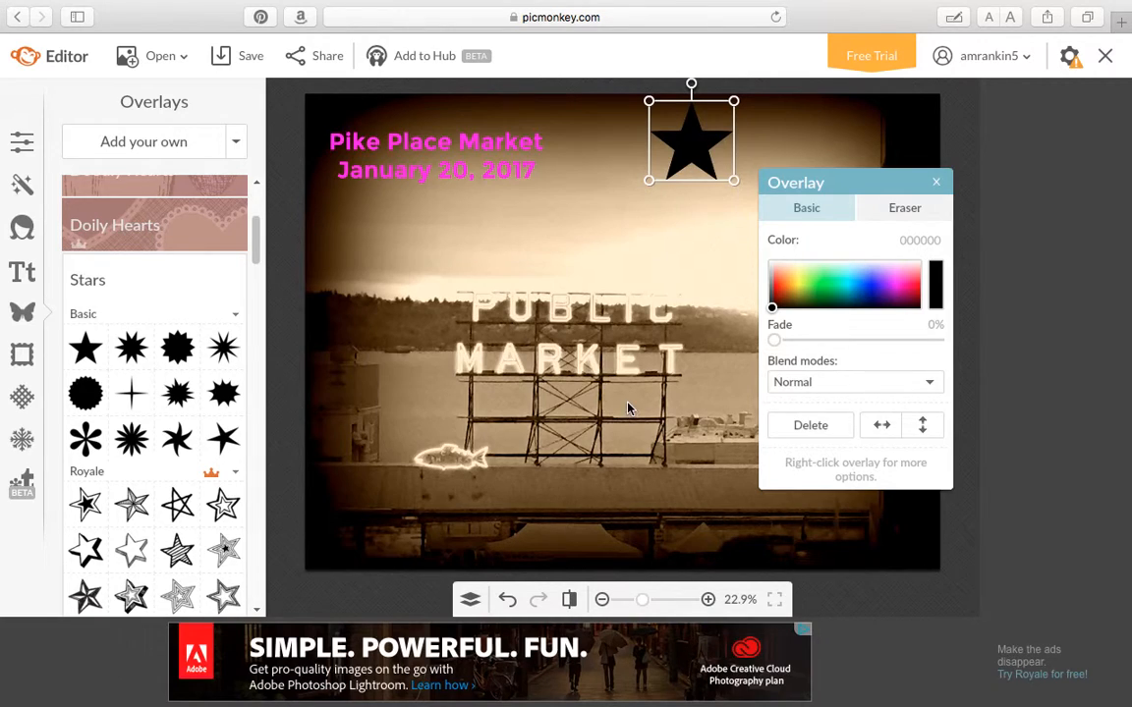
Add the eight-point compass star from the Nautical overlays and place it just below the caption
left_click(235, 314)
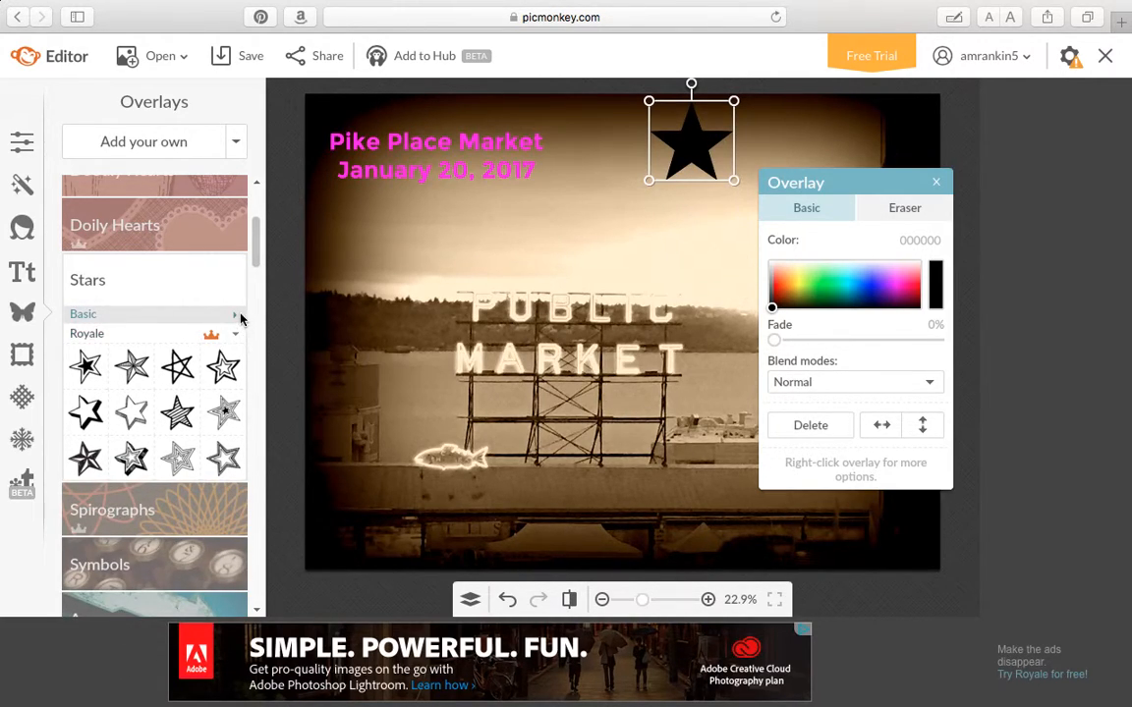
left_click(238, 337)
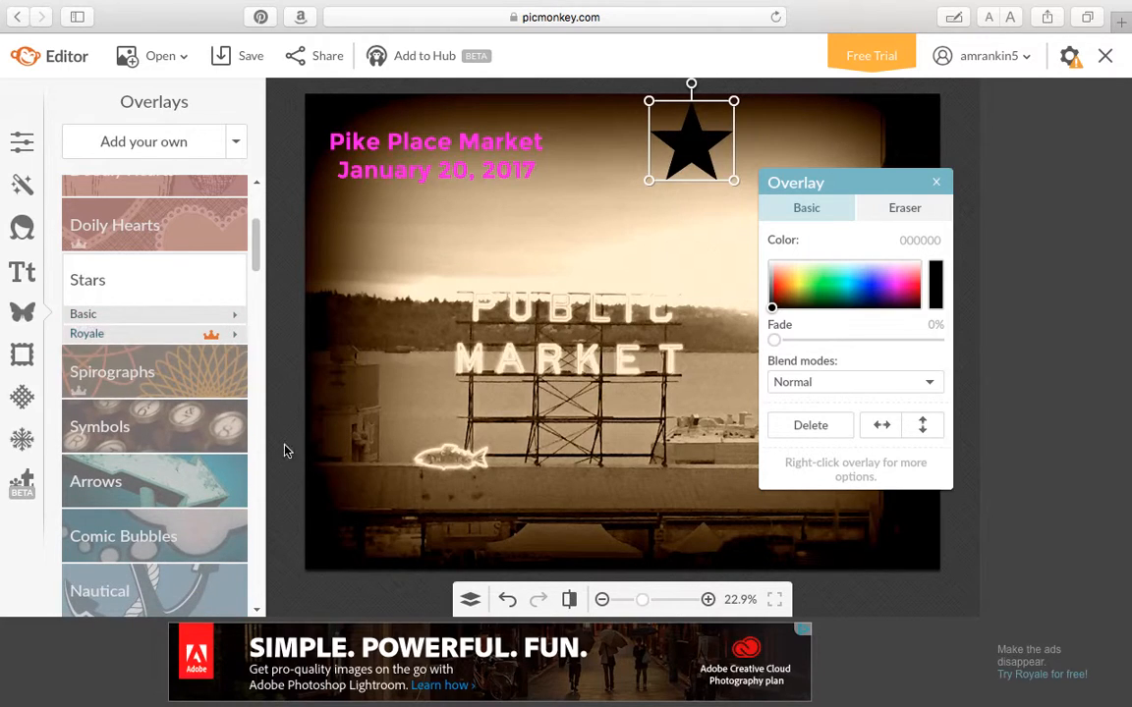
left_click_drag(257, 249, 255, 291)
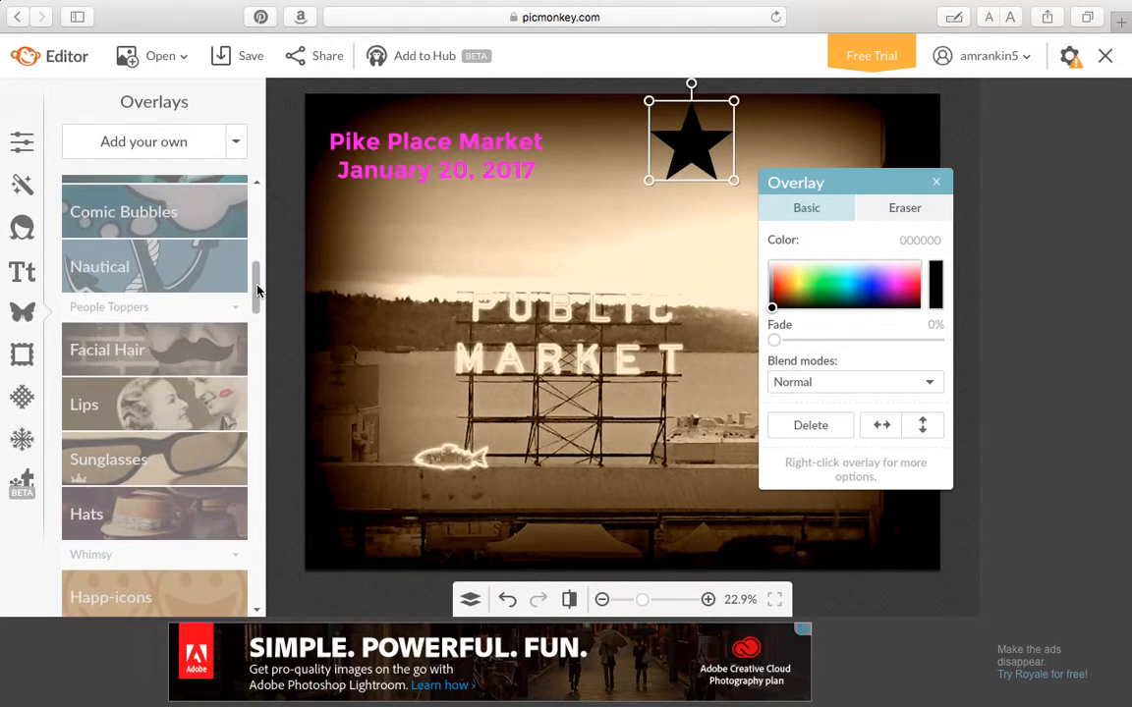
left_click(180, 265)
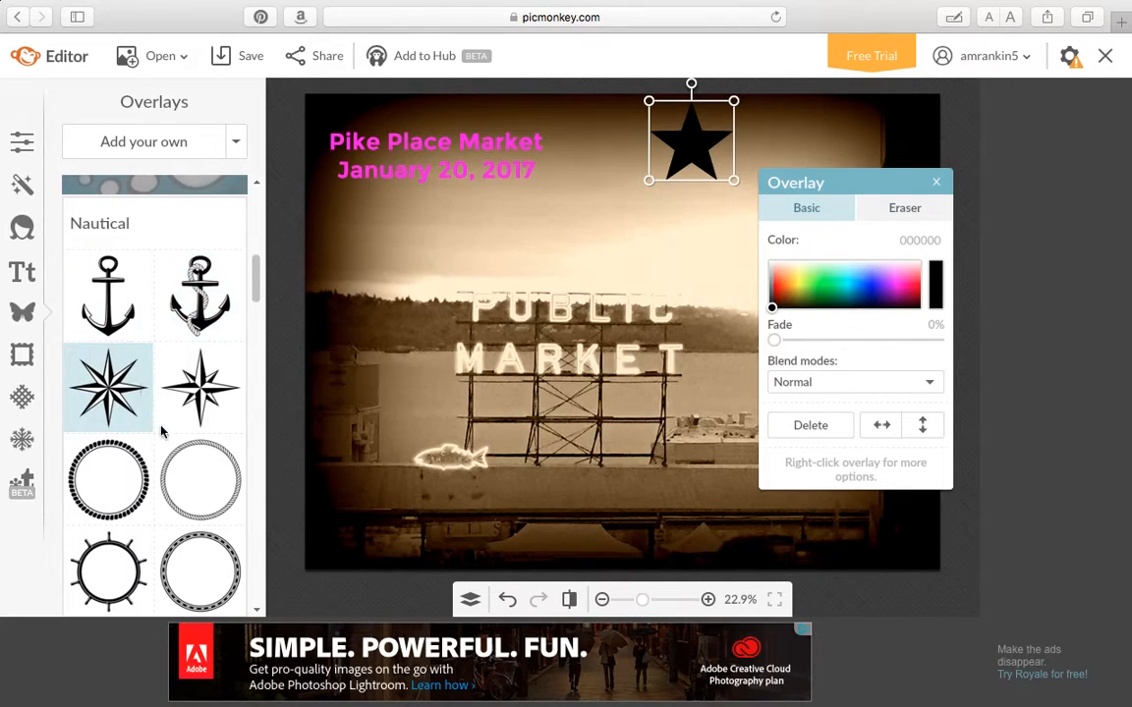
mouse_move(253, 273)
left_mouse_down()
mouse_move(255, 336)
mouse_move(255, 285)
left_mouse_up()
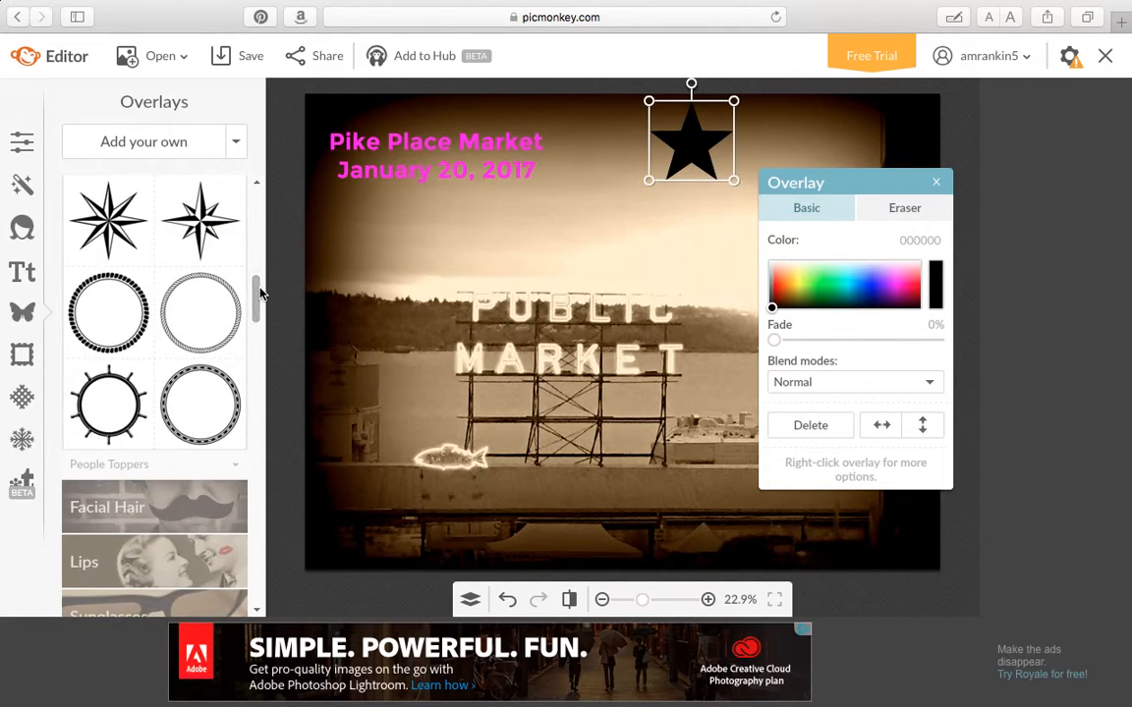
left_click(118, 231)
left_click_drag(633, 313, 376, 229)
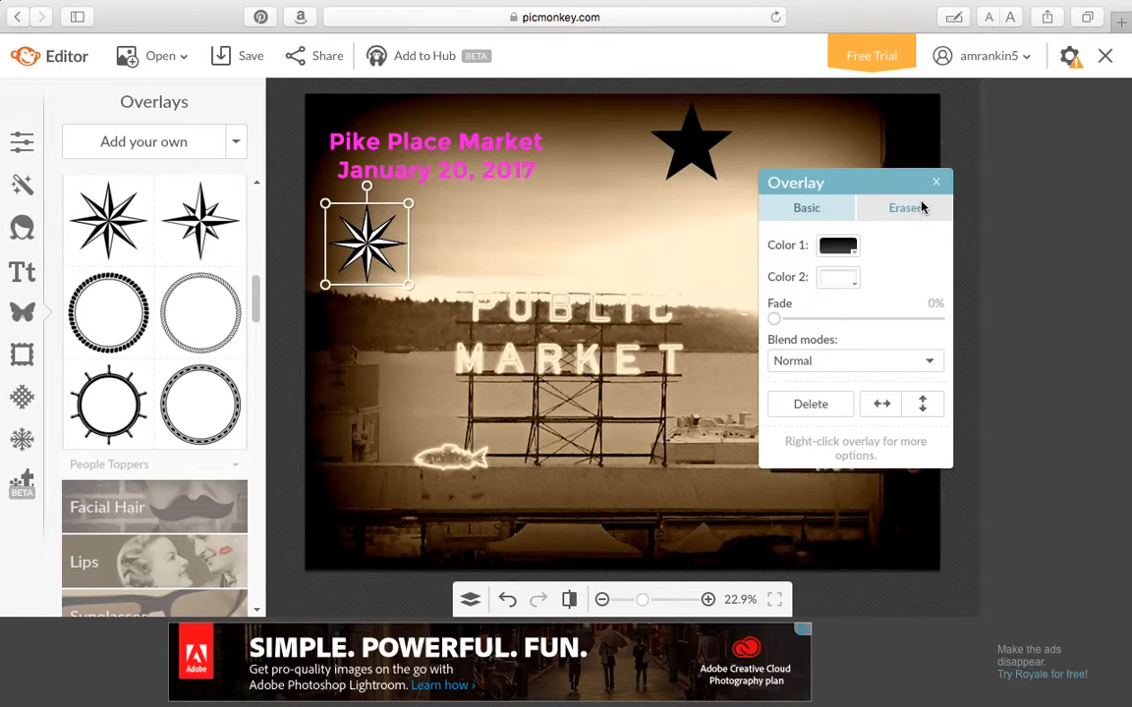
Set the compass star's Color 2 to olive yellow and preview the Difference blend mode without applying it
left_click(838, 278)
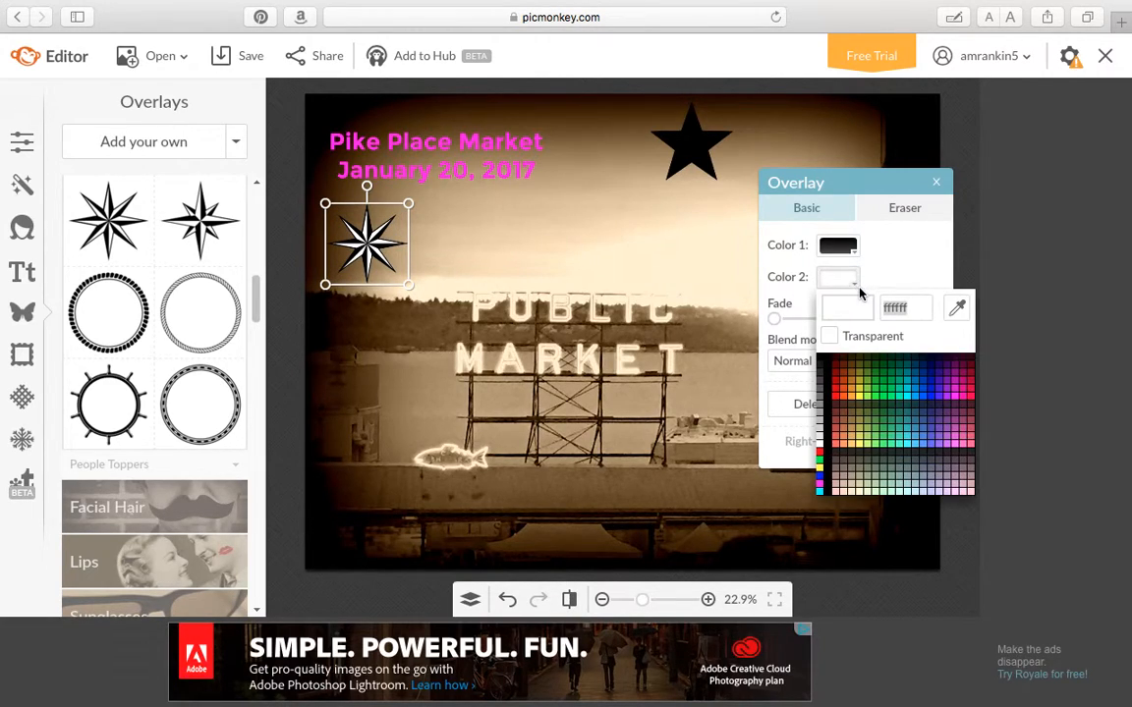
left_click(861, 386)
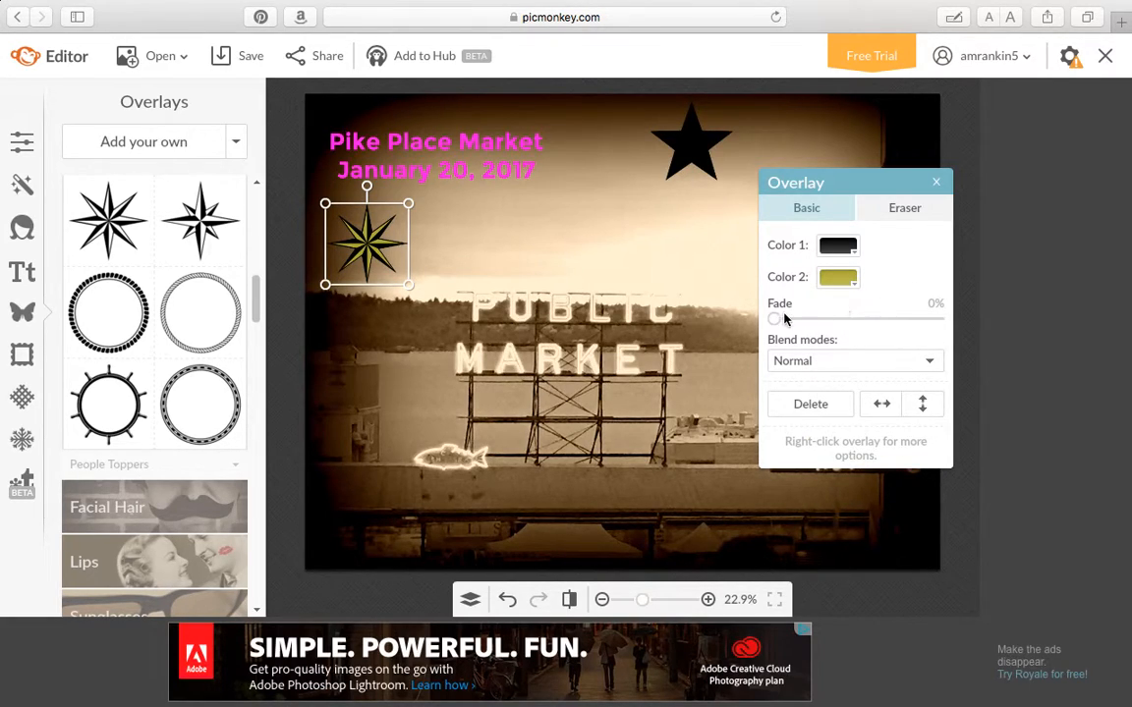
left_click_drag(776, 319, 753, 314)
left_click(881, 359)
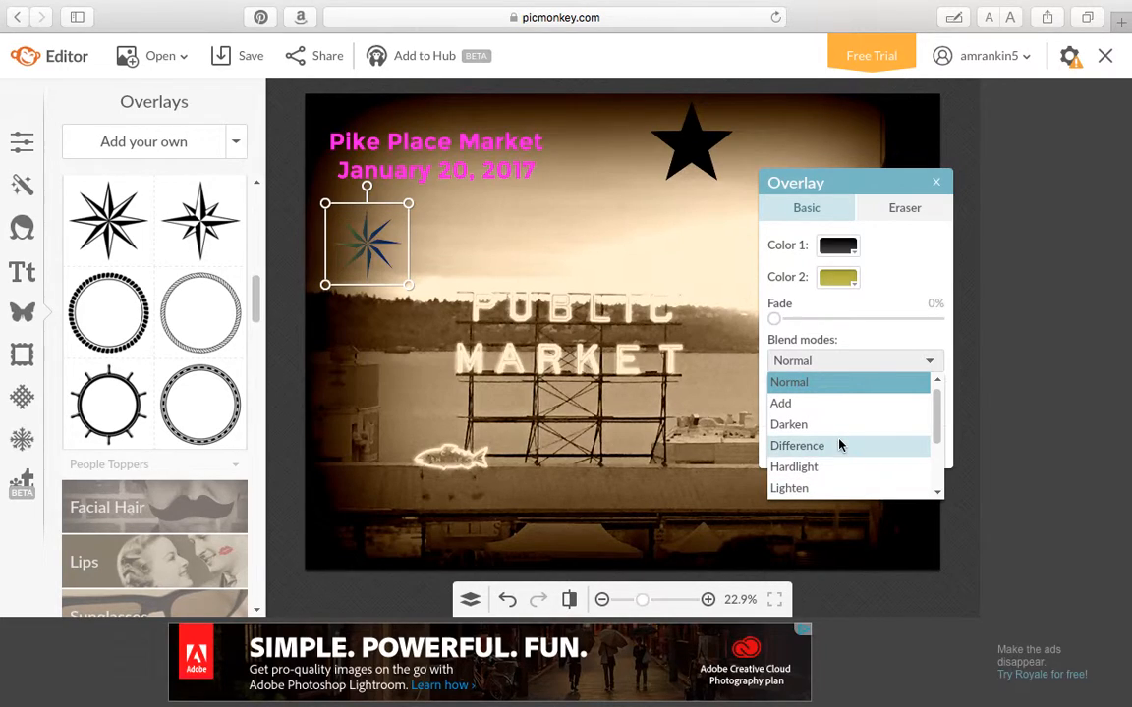
left_click(931, 363)
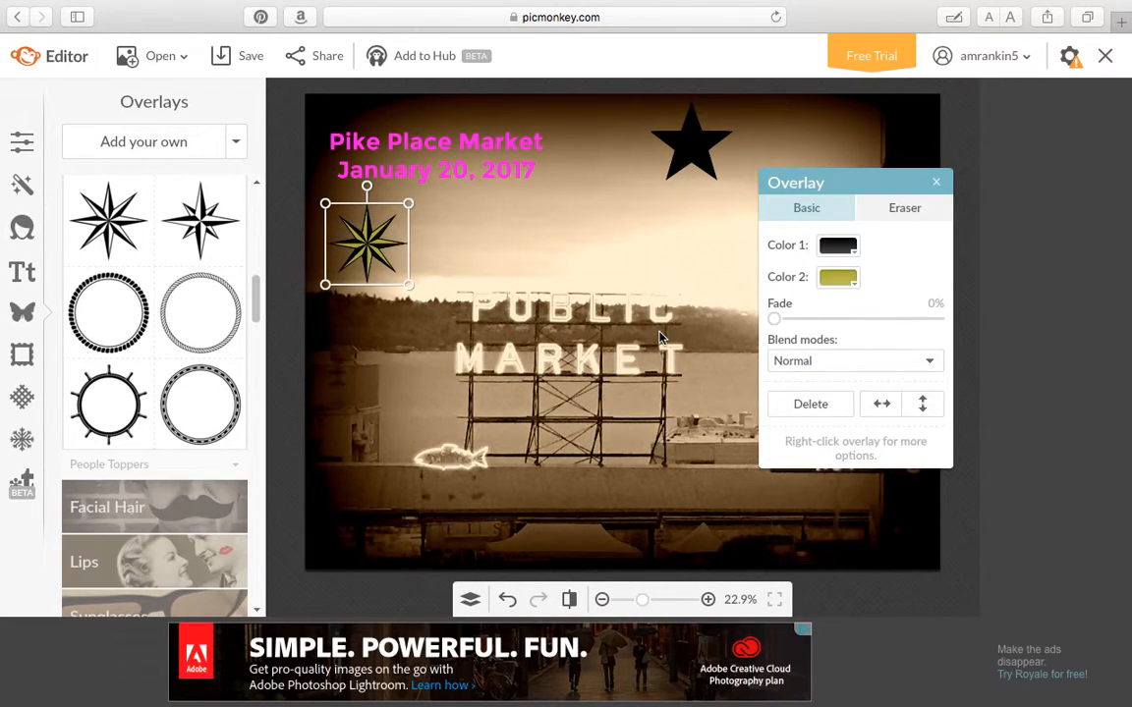
left_click(653, 255)
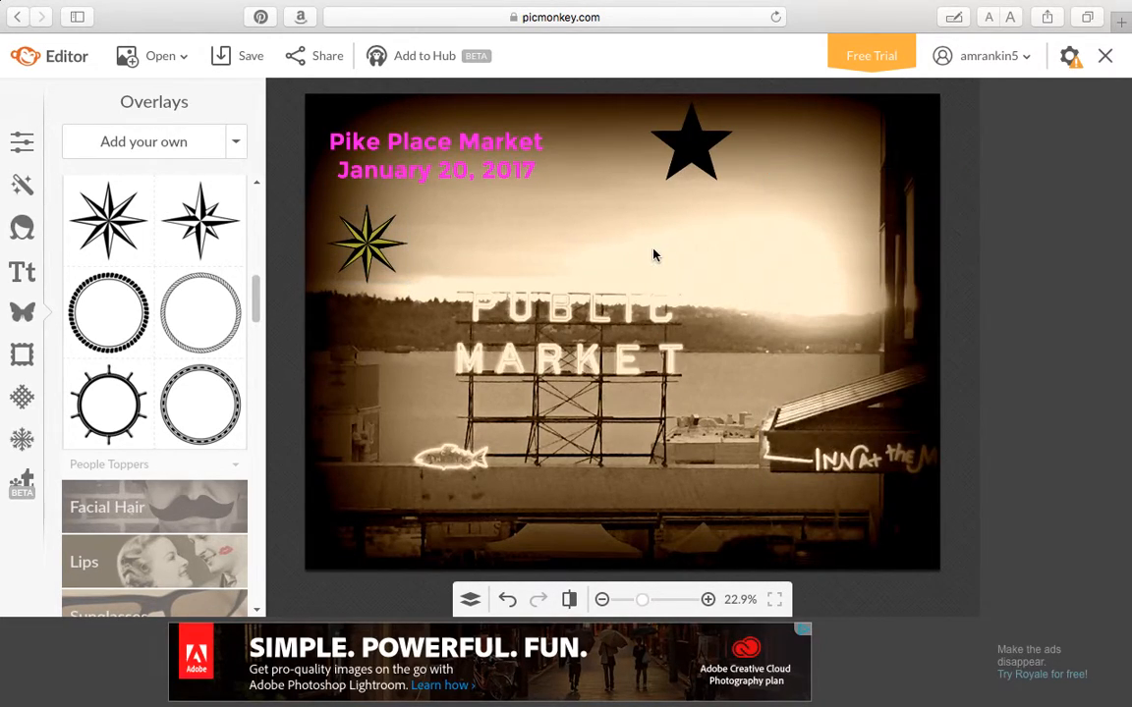
left_click(256, 184)
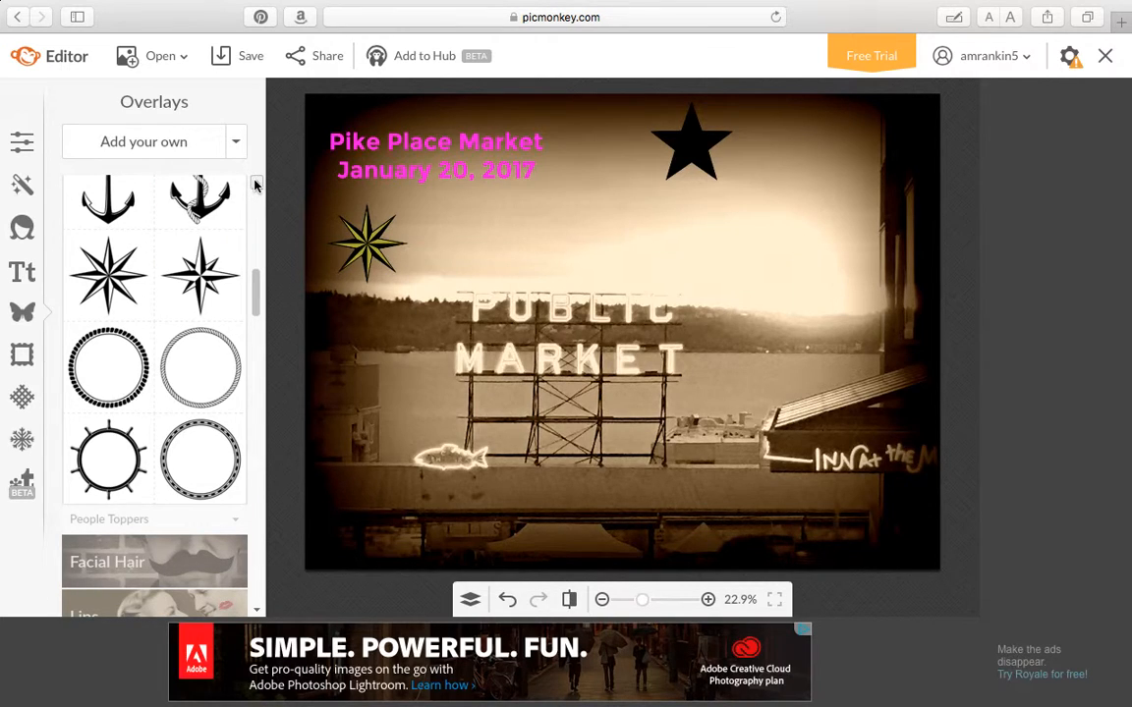
Add the large four-point sparkle from the Sparkle Stars overlays and place it in the sky just above the PUBLIC sign
left_click(256, 183)
left_click(255, 184)
left_click(209, 283)
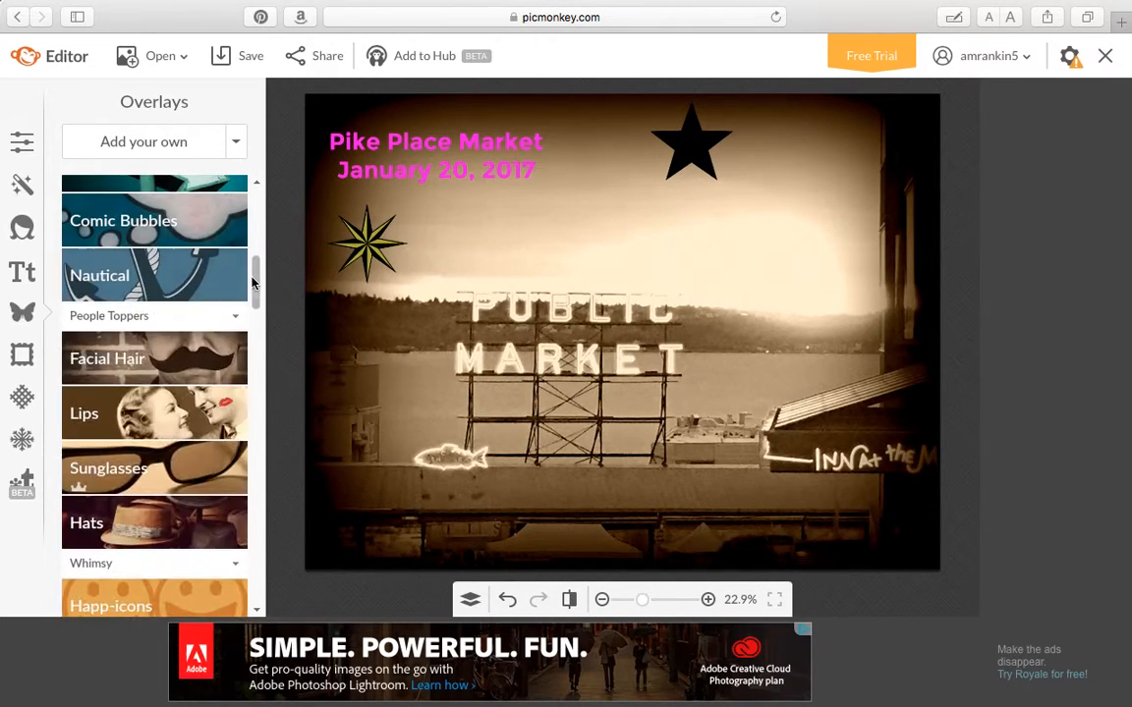
mouse_move(261, 287)
left_mouse_down()
mouse_move(261, 307)
mouse_move(262, 298)
left_mouse_up()
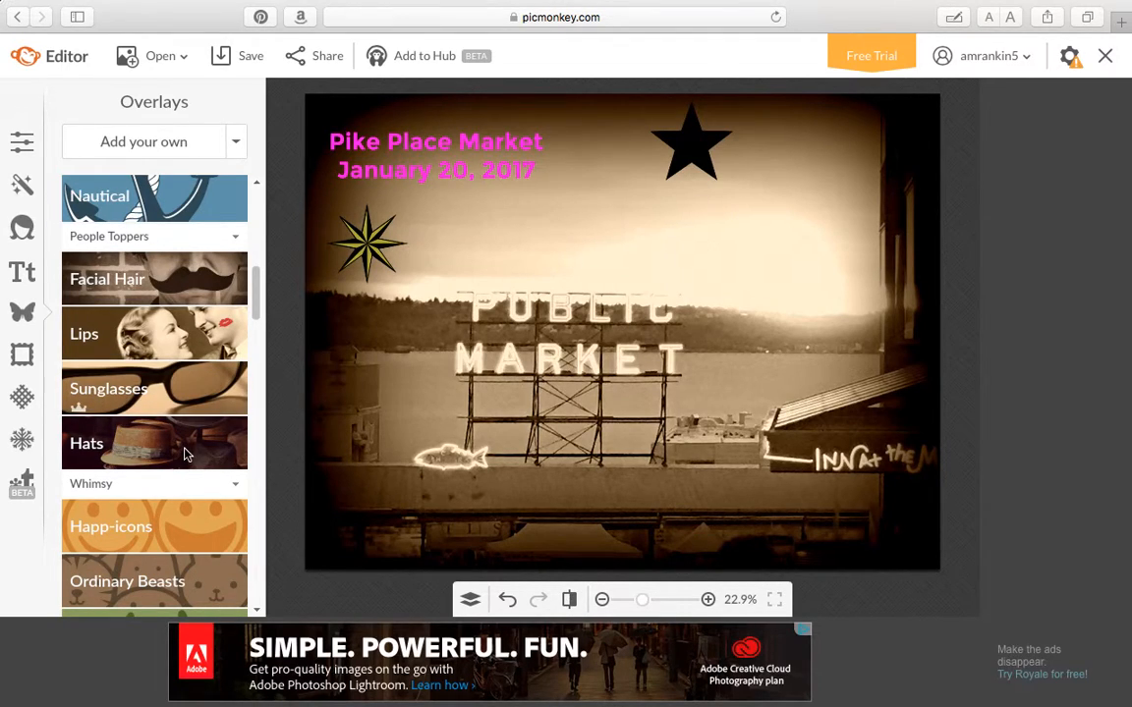
left_click_drag(257, 290, 256, 356)
scroll(254, 361, "down", 1)
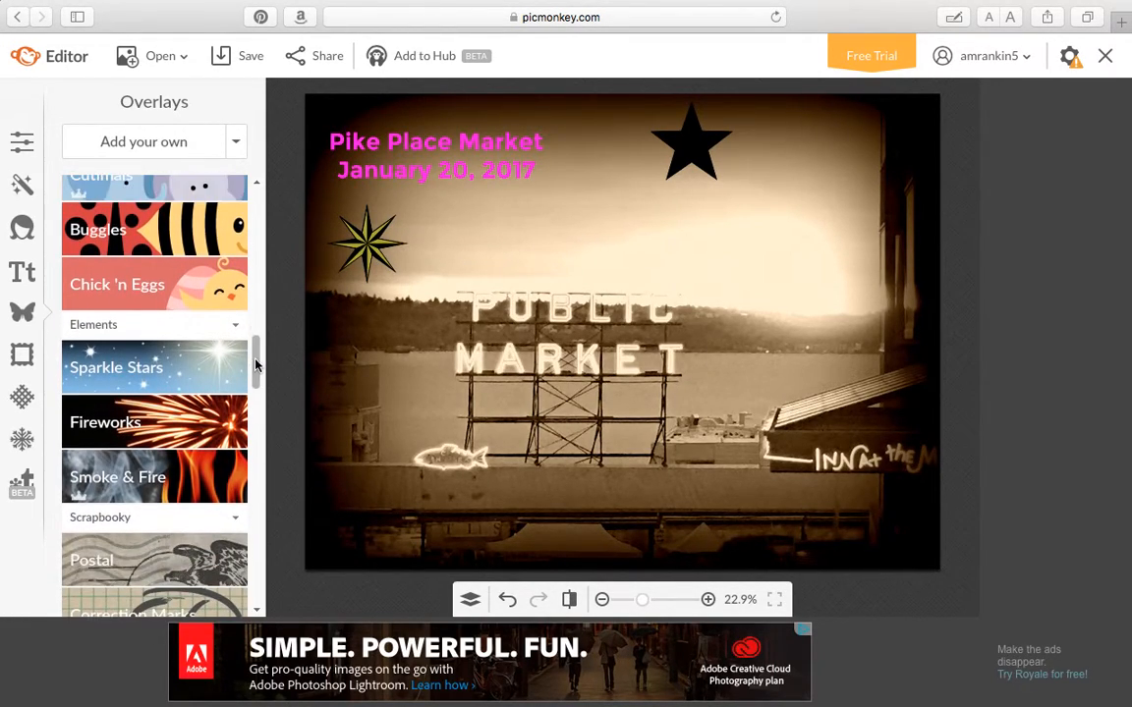
left_click(180, 344)
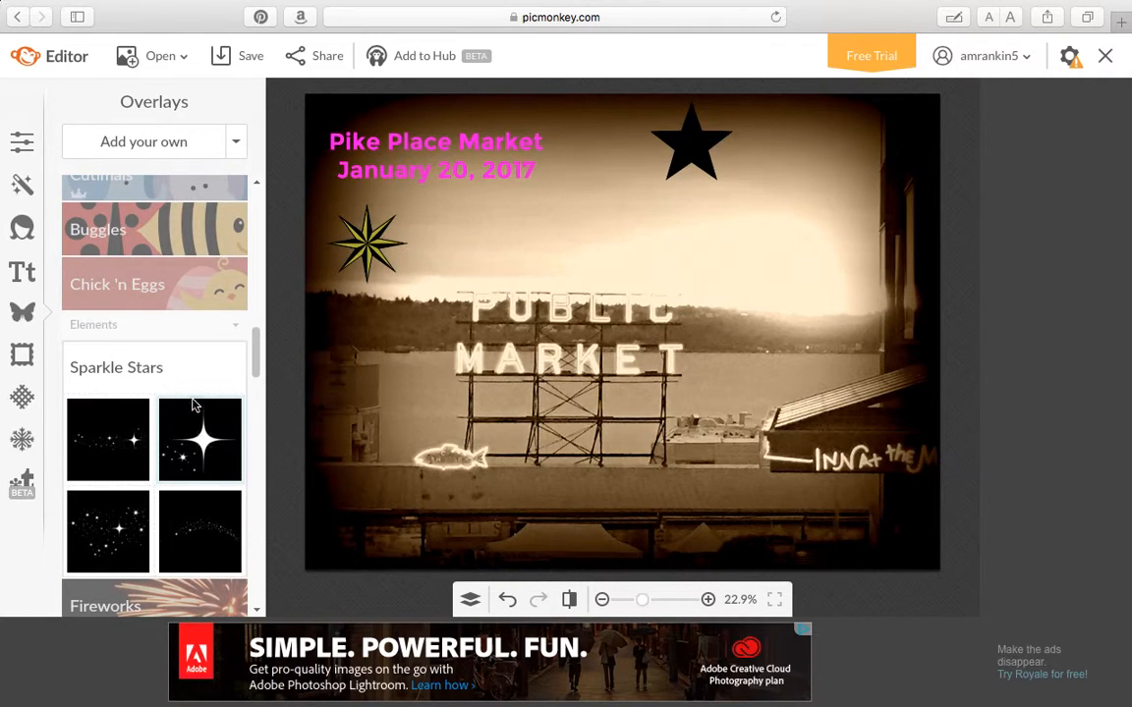
left_click(196, 403)
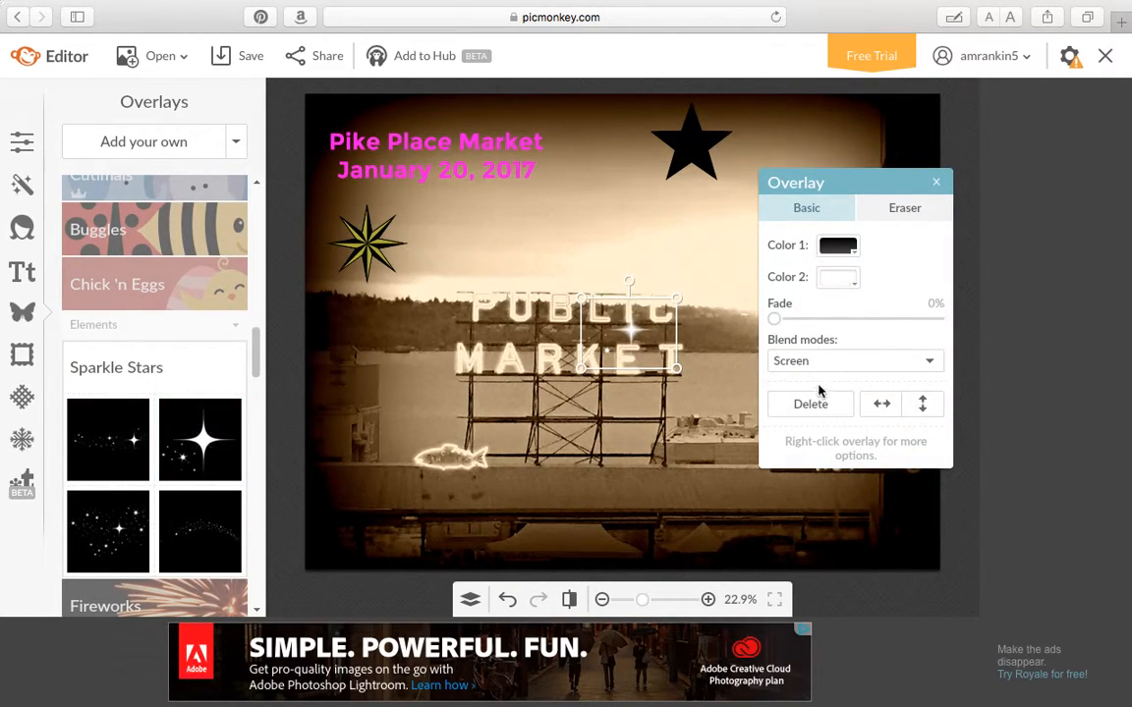
left_click_drag(640, 320, 597, 236)
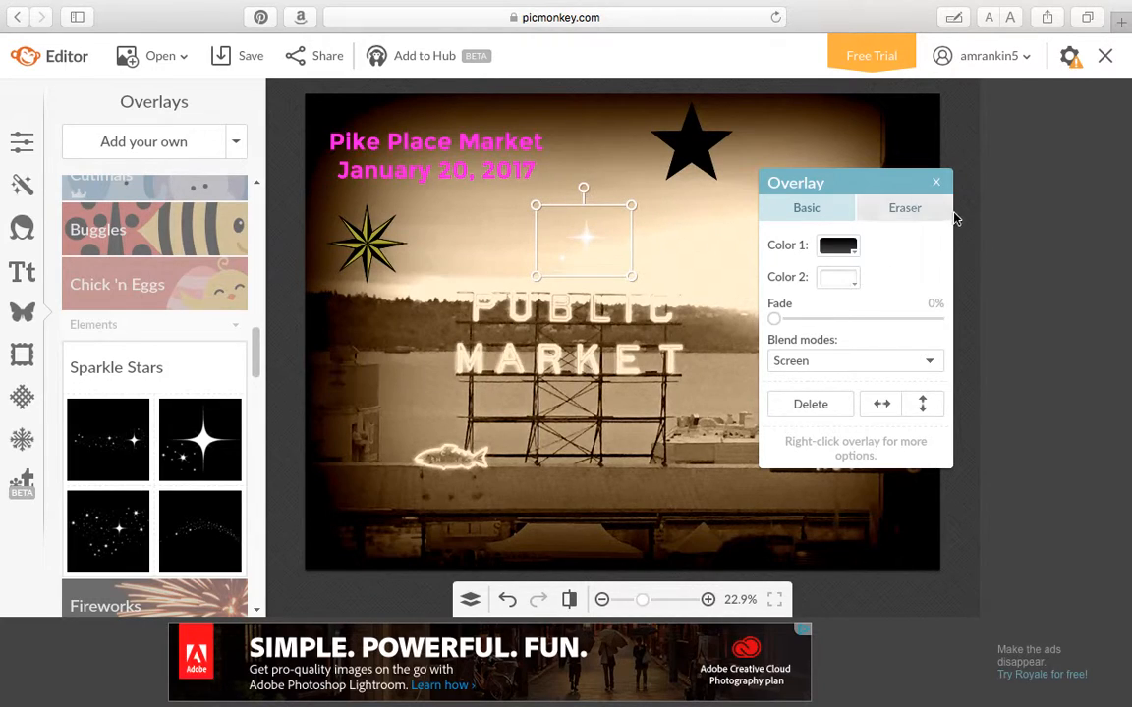
left_click(936, 182)
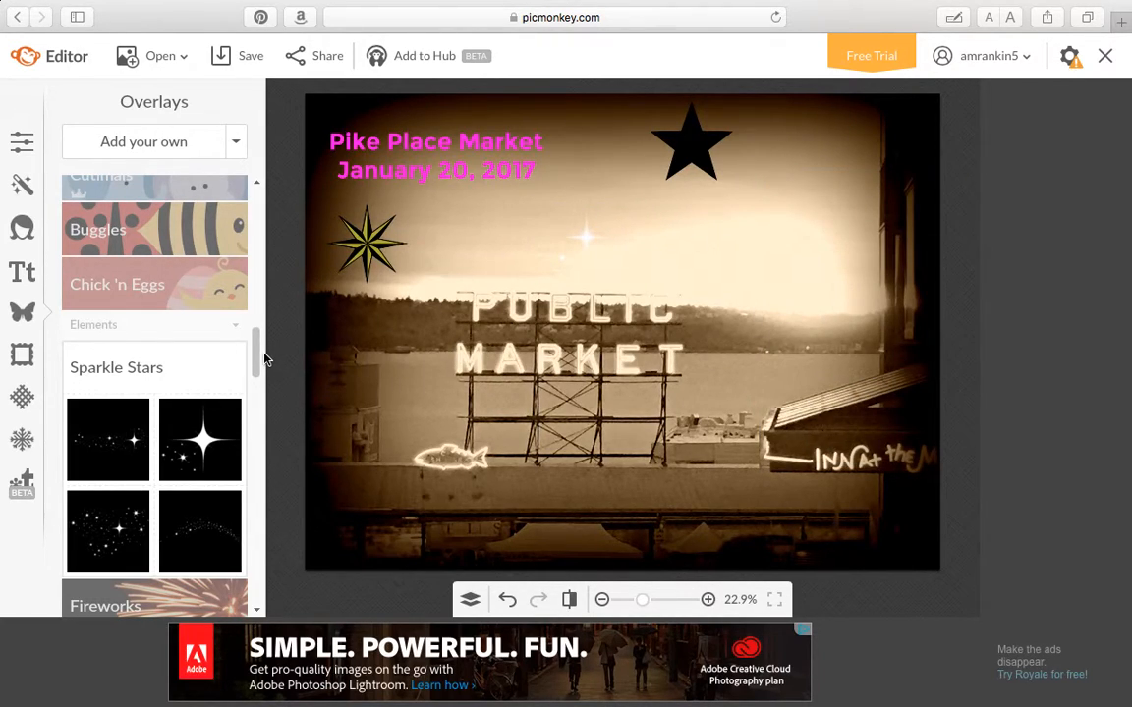
Examine the Scrapbooky overlay categories, including the line and arrow designs in Dashed & Lined
left_click_drag(257, 350, 258, 405)
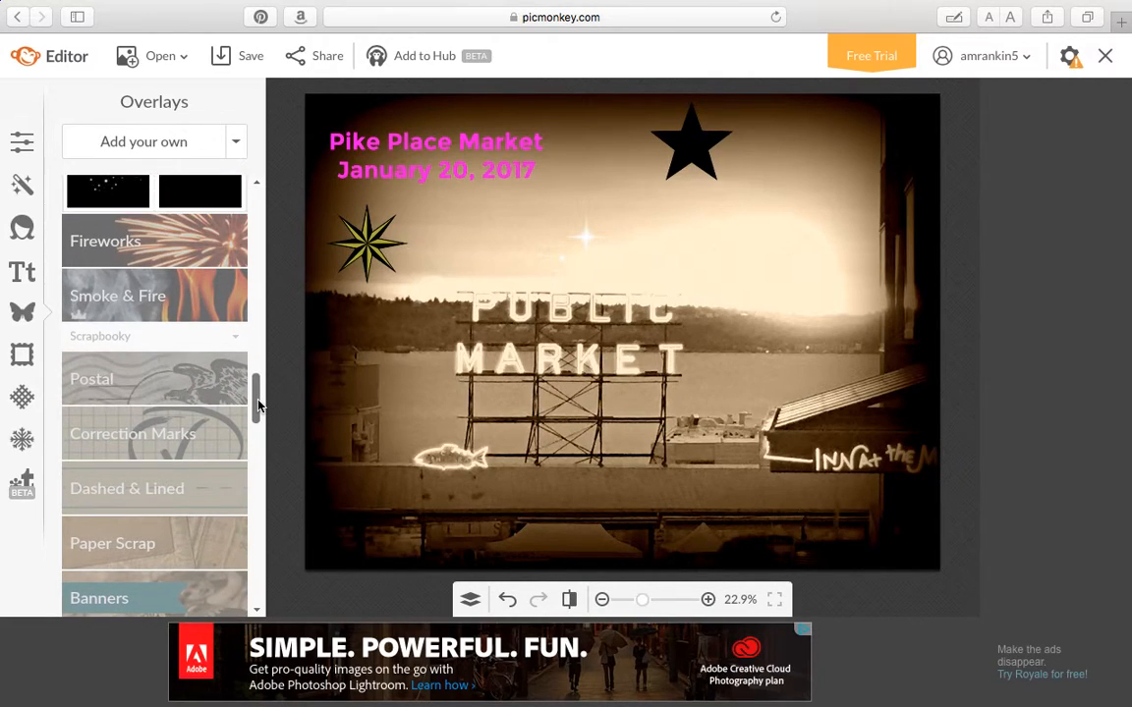
scroll(257, 398, "down", 5)
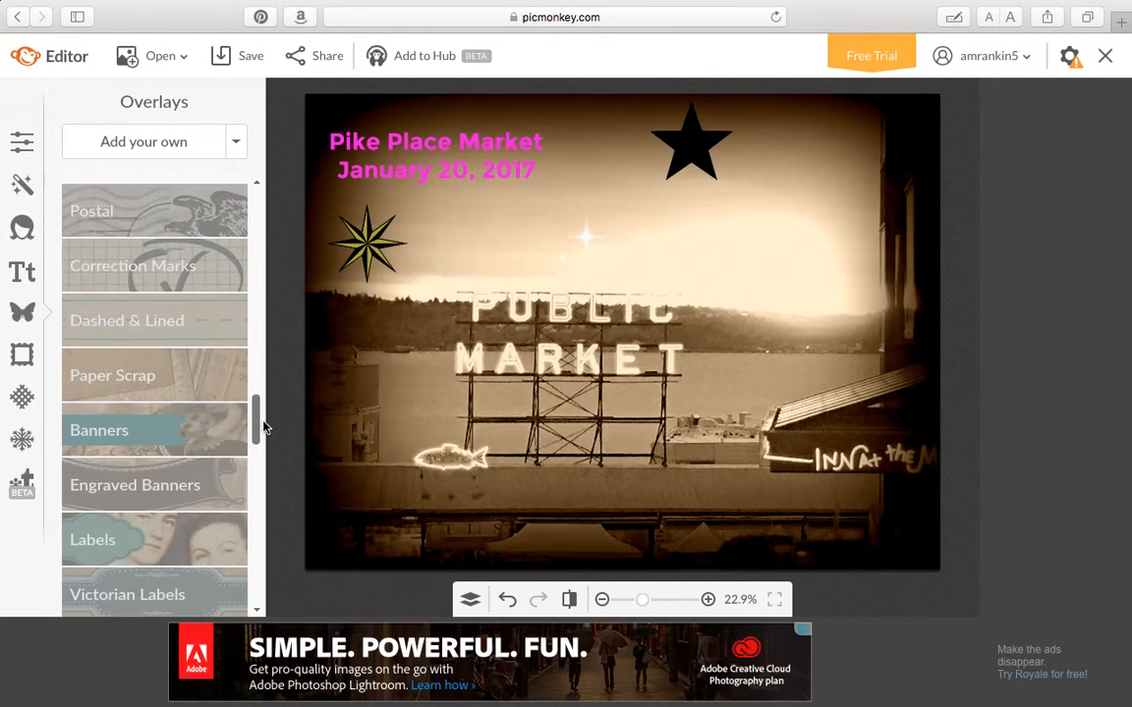
left_click(256, 182)
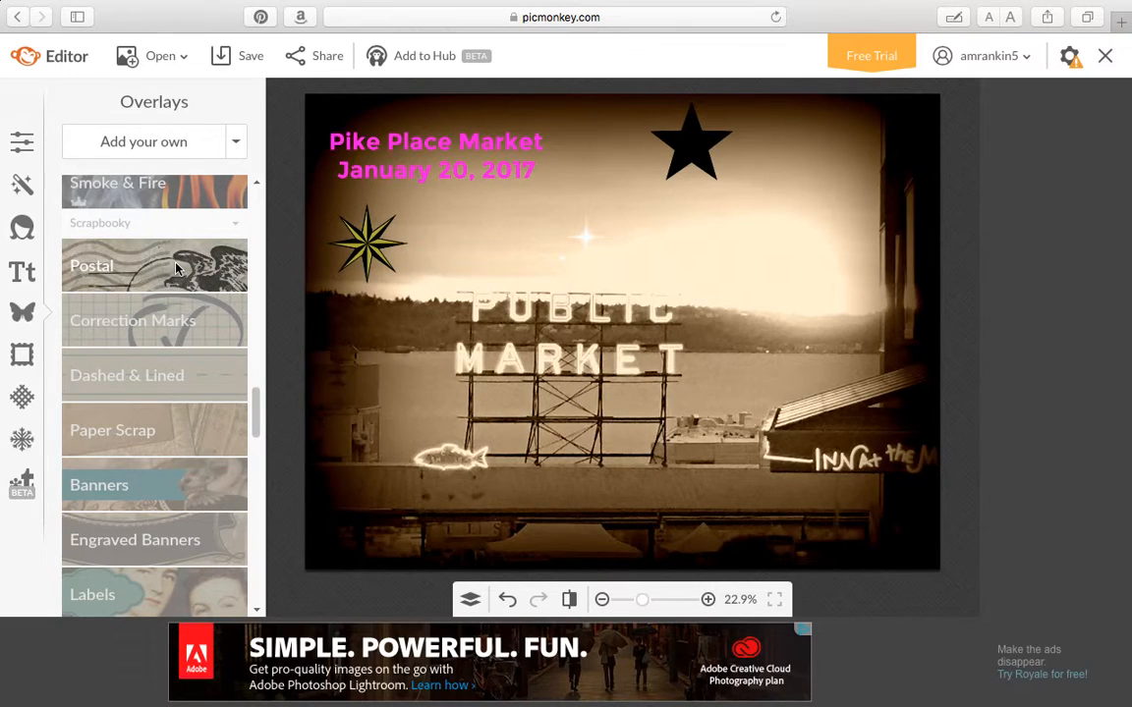
right_click(216, 390)
key("Escape")
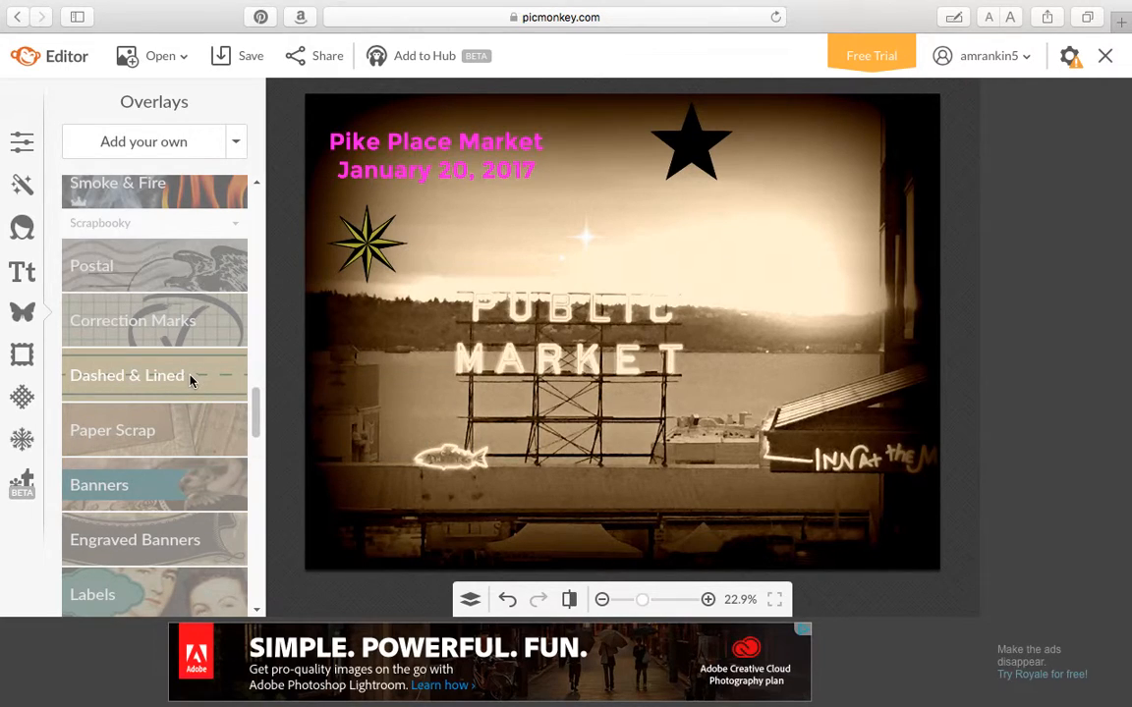
left_click(192, 381)
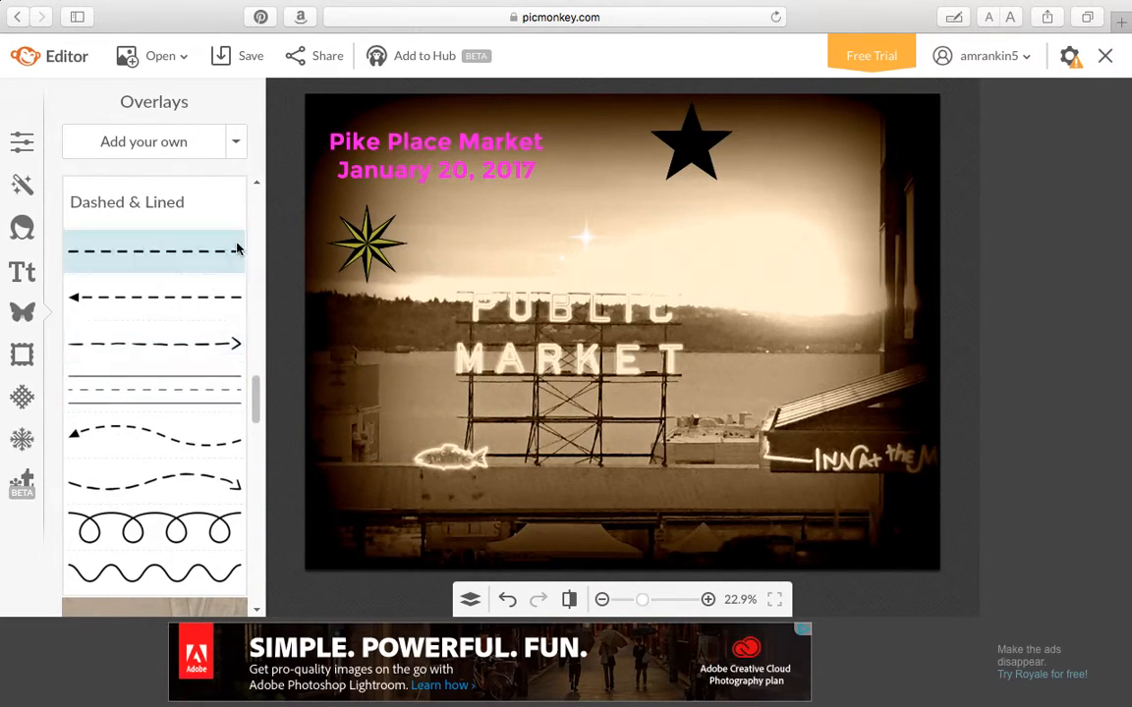
scroll(253, 403, "down", 5)
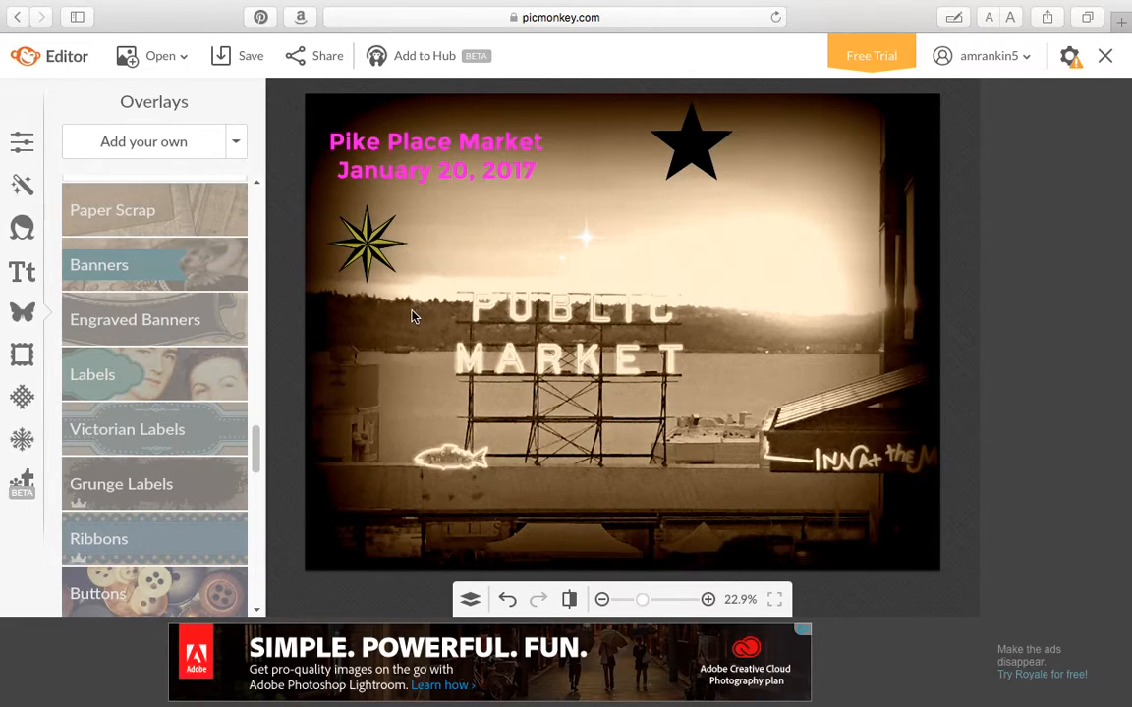
left_click(256, 186)
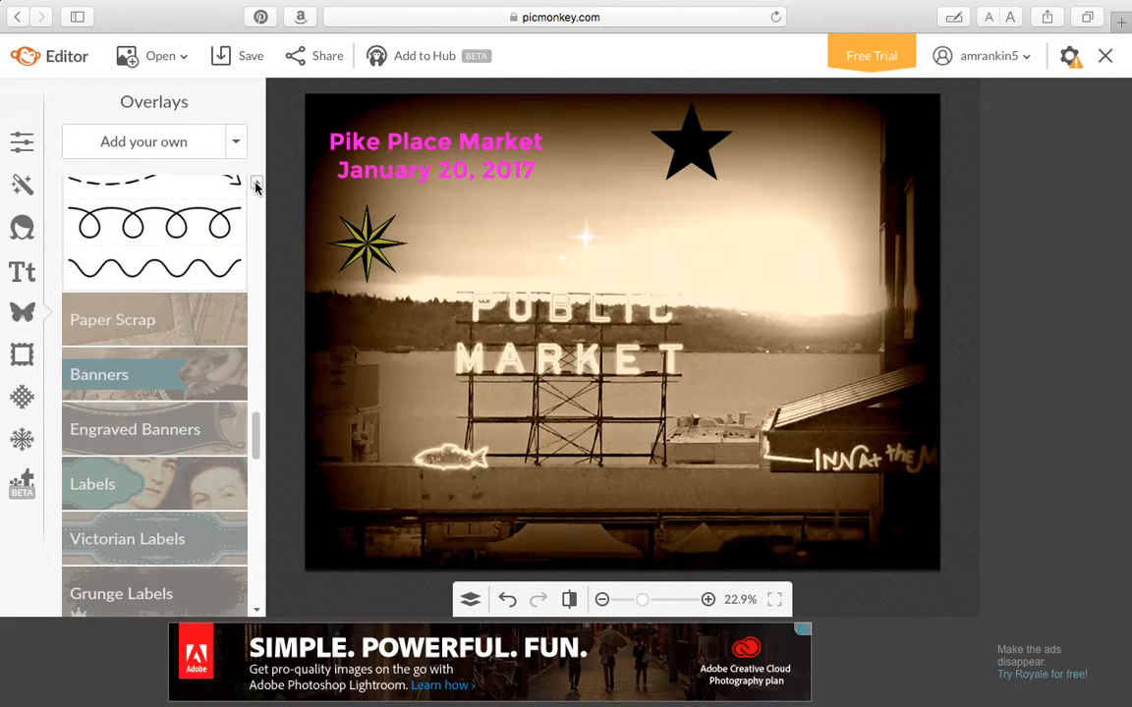
Apply a Museum Matte frame to the photo with the inner color's thickness set to 98
left_click(22, 356)
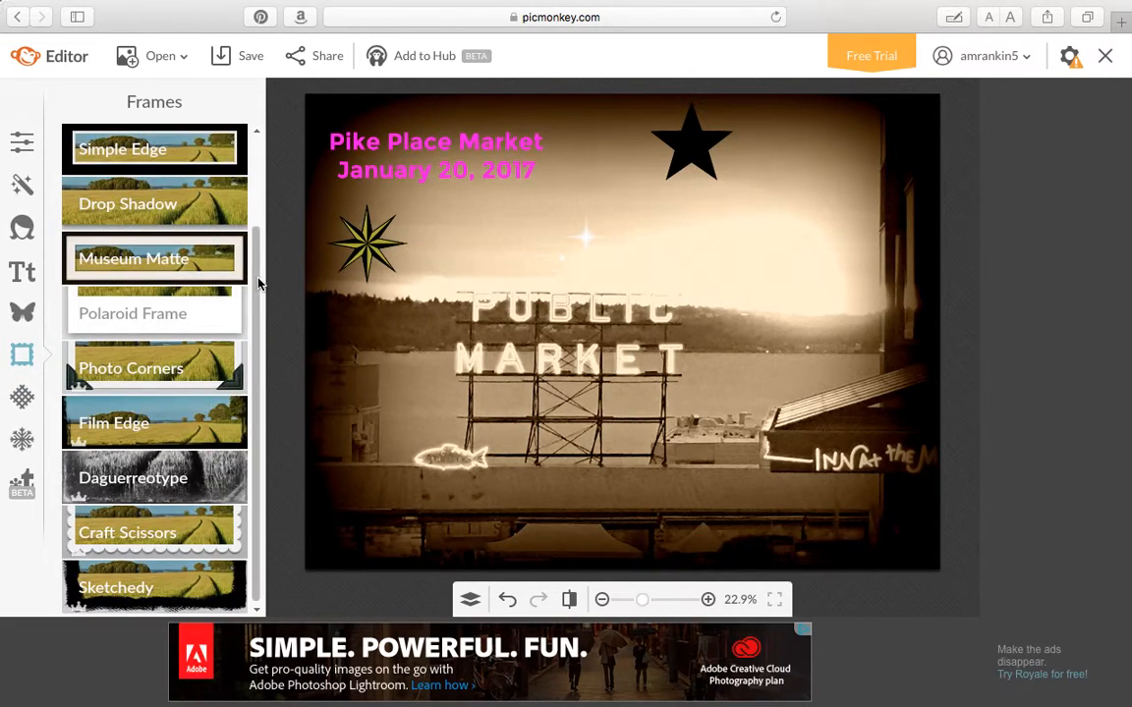
left_click(200, 261)
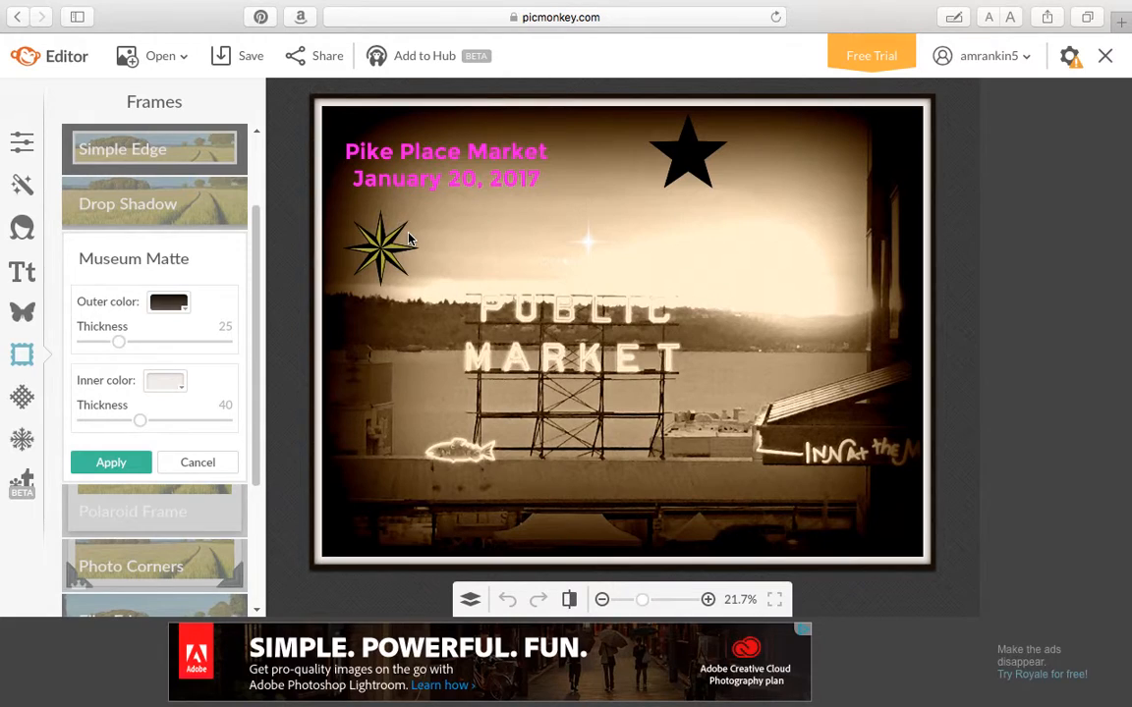
left_click_drag(141, 422, 223, 421)
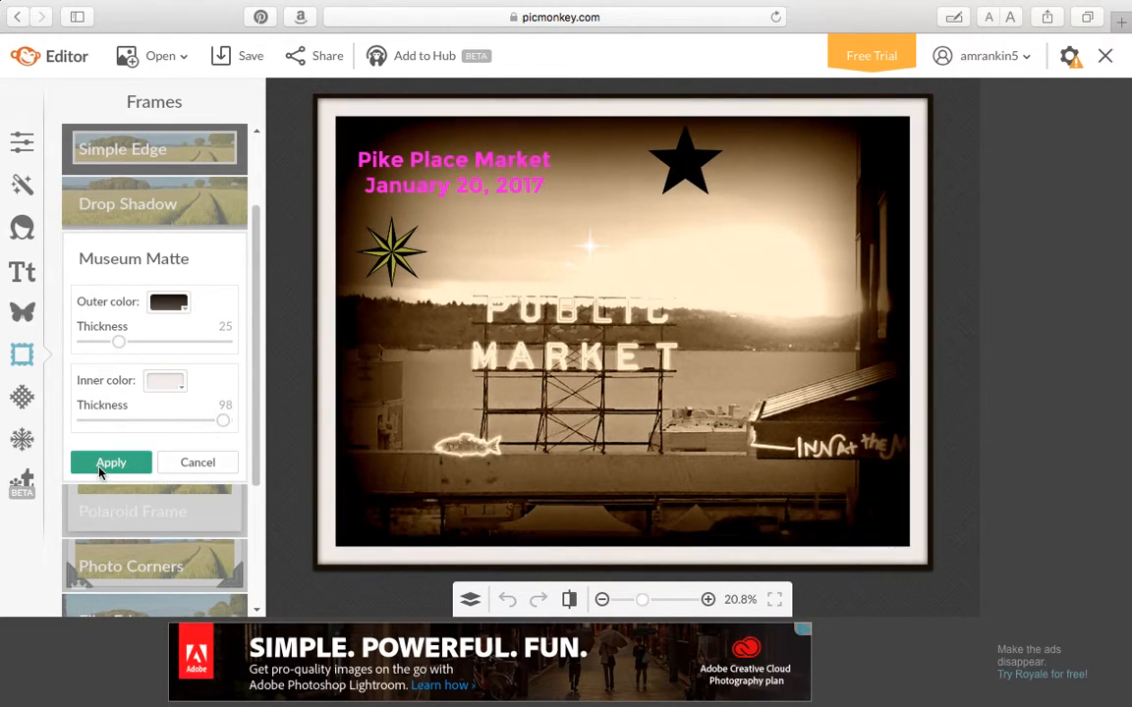
left_click(102, 462)
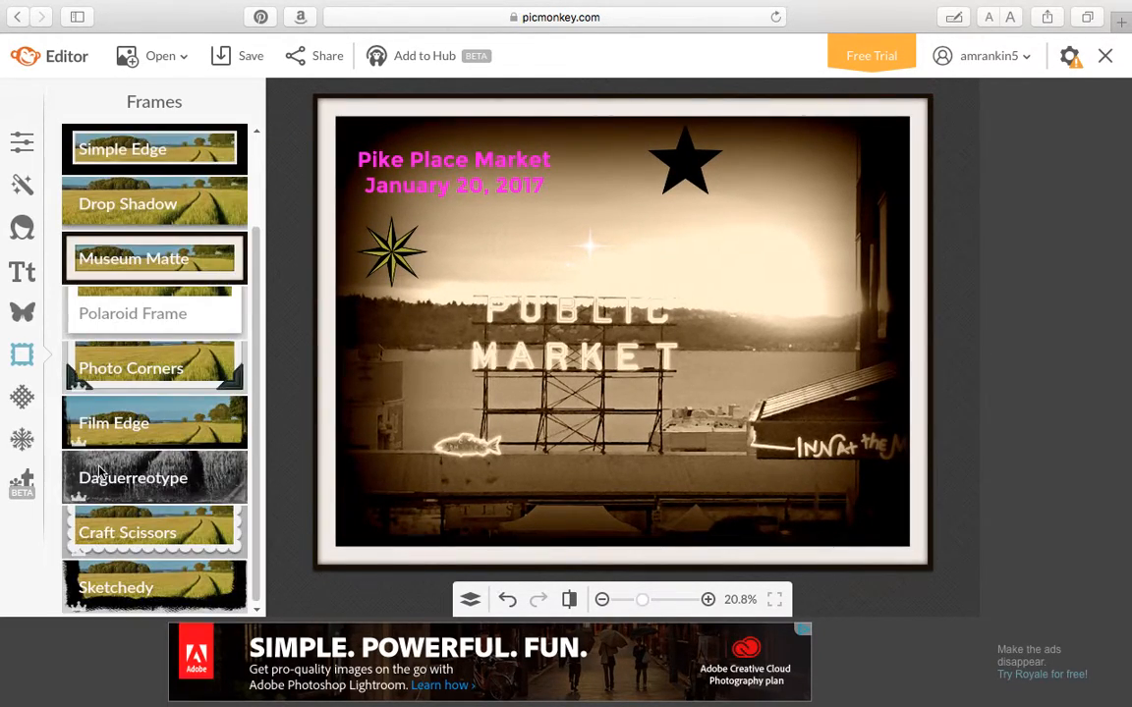
Preview the Polaroid Frame on the photo without applying it
left_click(154, 316)
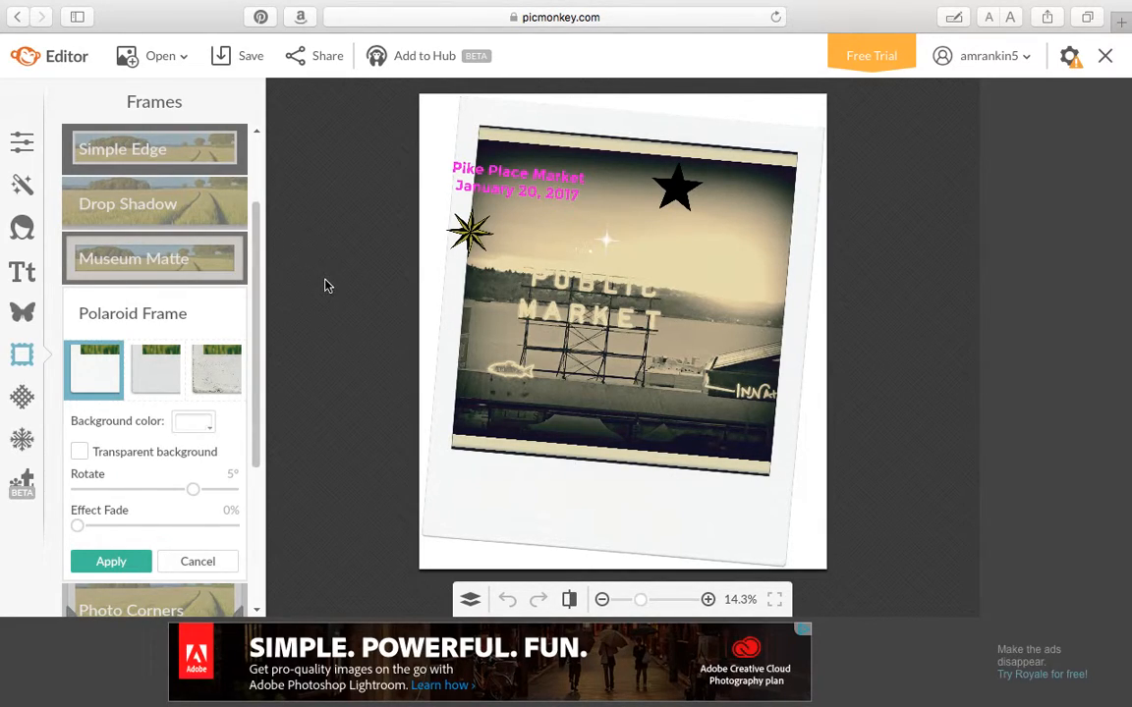
left_click(196, 561)
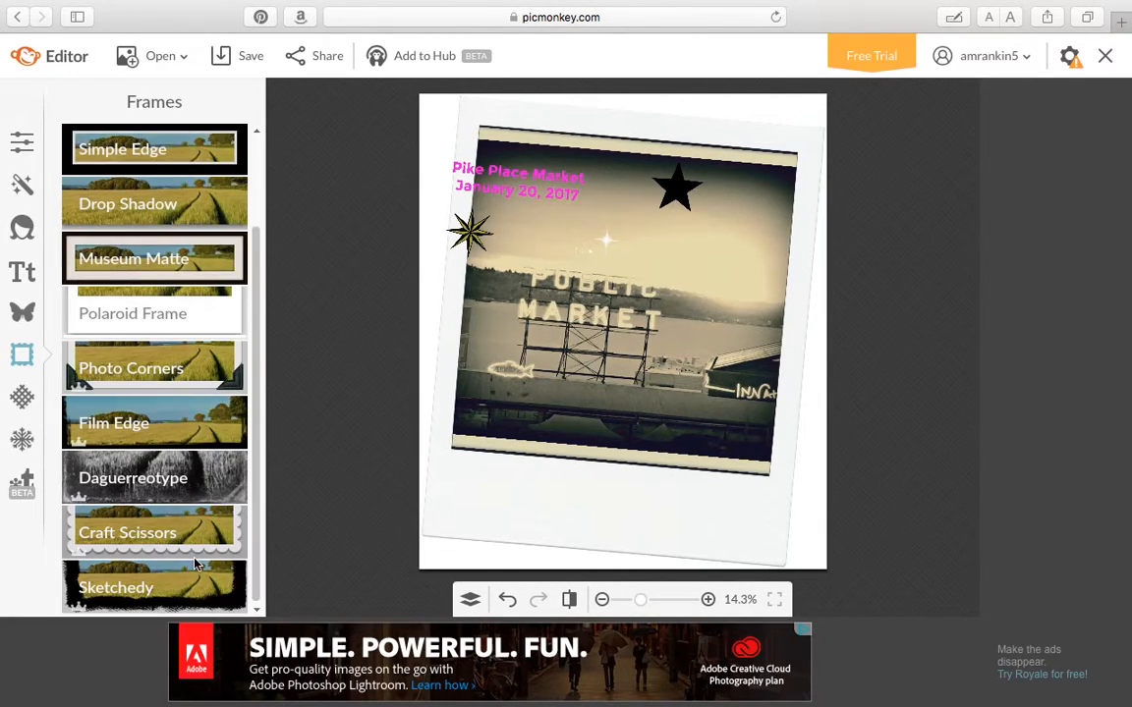
Apply the Water texture with underwater light rays to the photo, using the Overlay blend mode
left_click(23, 398)
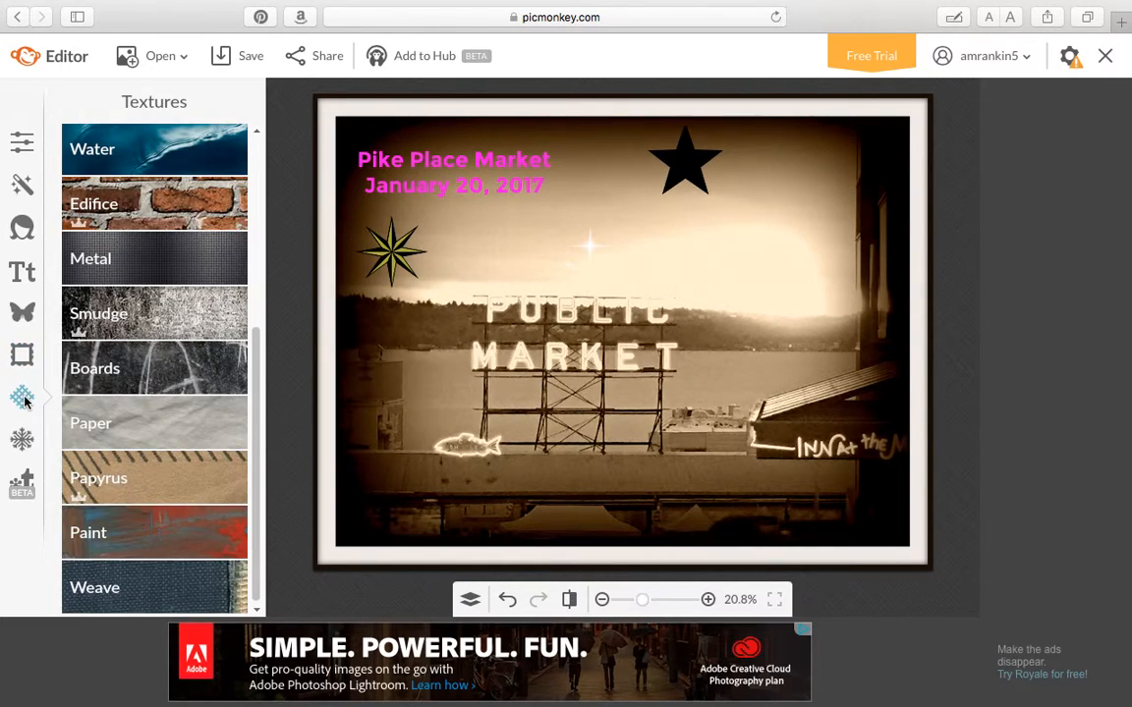
left_click(256, 132)
left_click(256, 131)
left_click(256, 132)
left_click(256, 132)
left_click(256, 131)
left_click(256, 132)
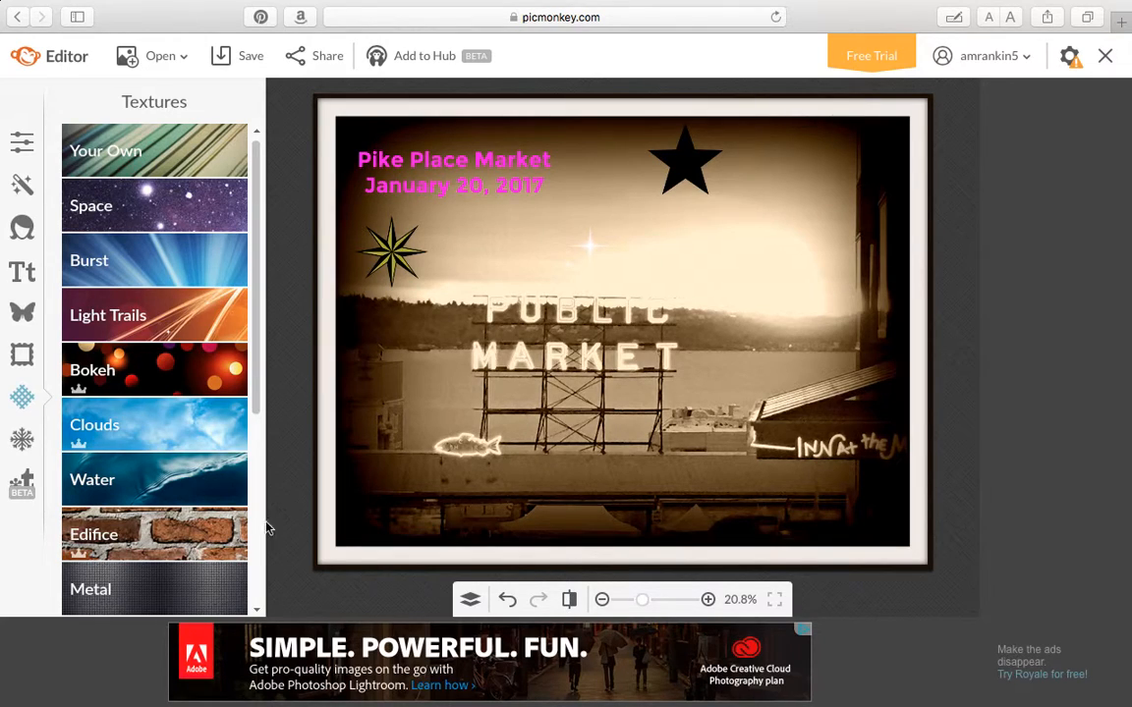
left_click(217, 480)
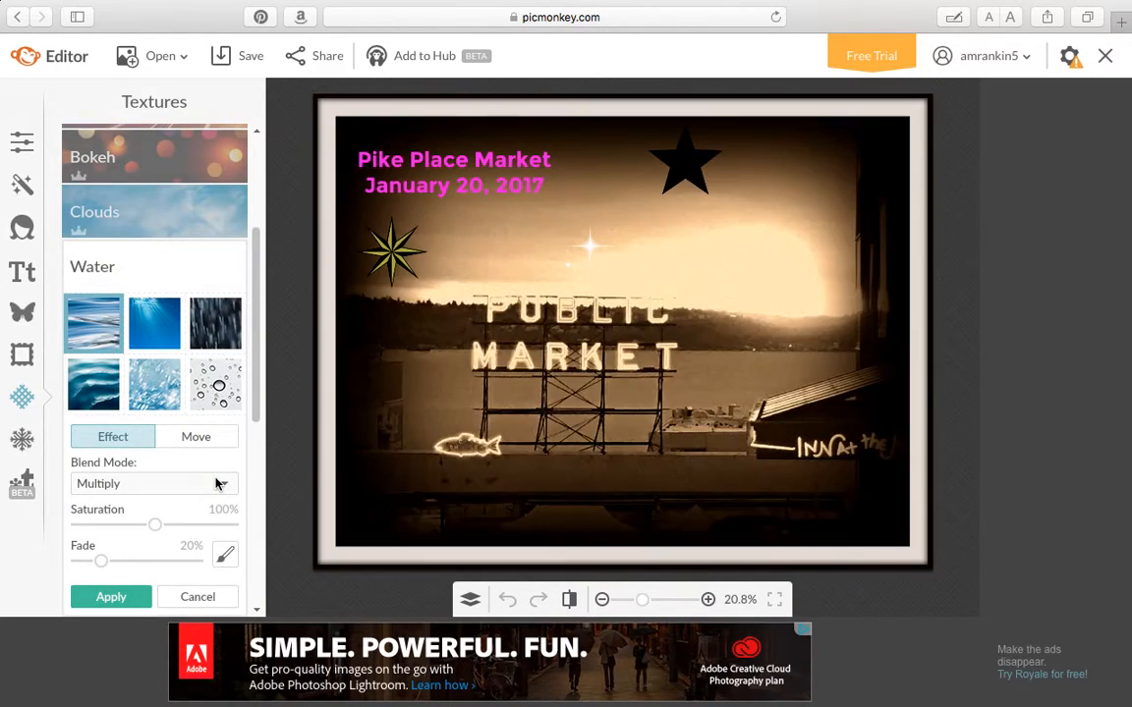
left_click(217, 454)
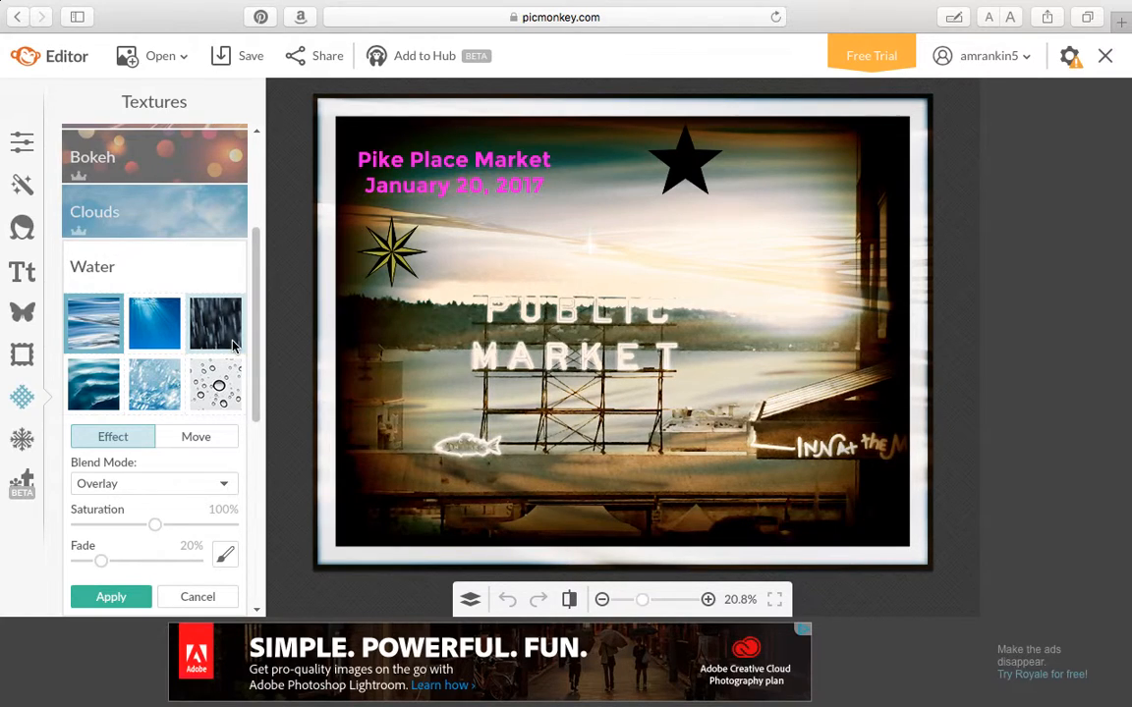
left_click(149, 317)
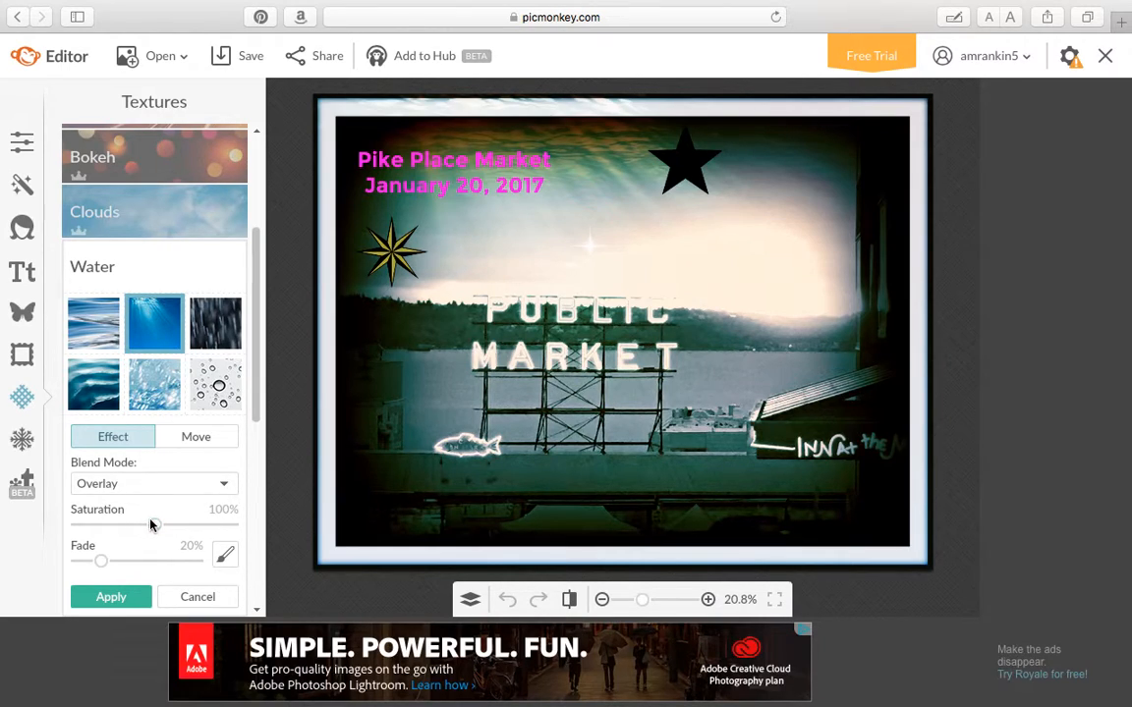
left_click(111, 596)
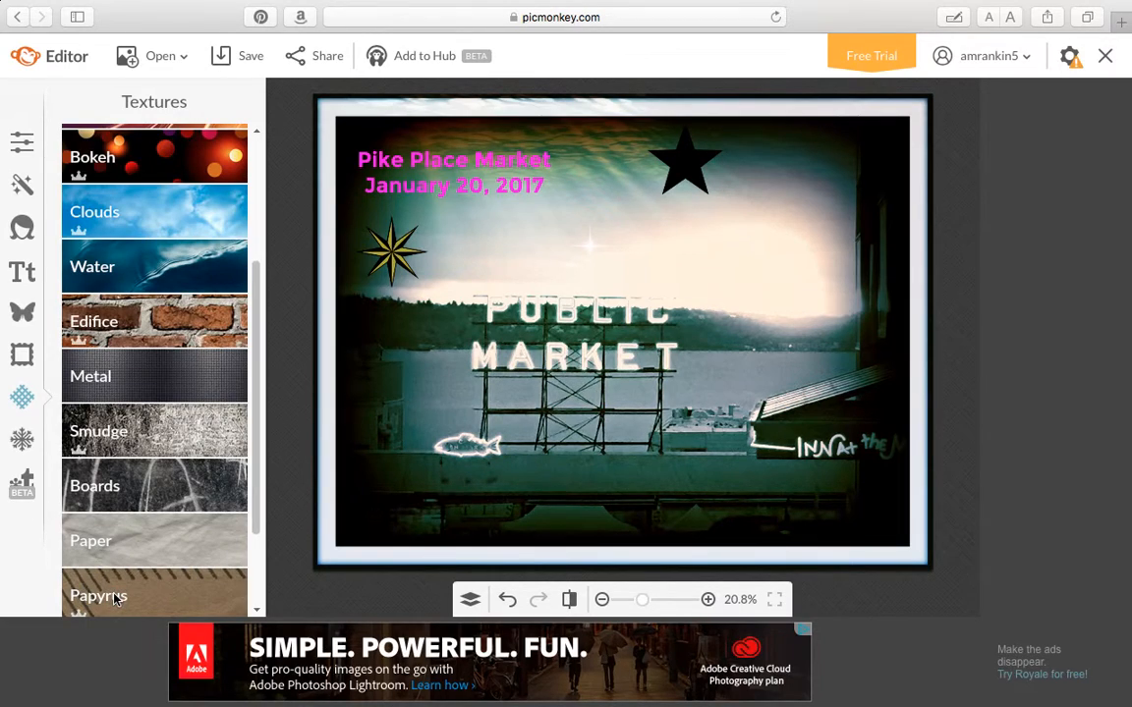
Examine the remaining textures and the themes, including Trick or Treat's Party Rock and Grim Garlands overlays and the Sweethearts collection
left_click_drag(257, 325, 256, 399)
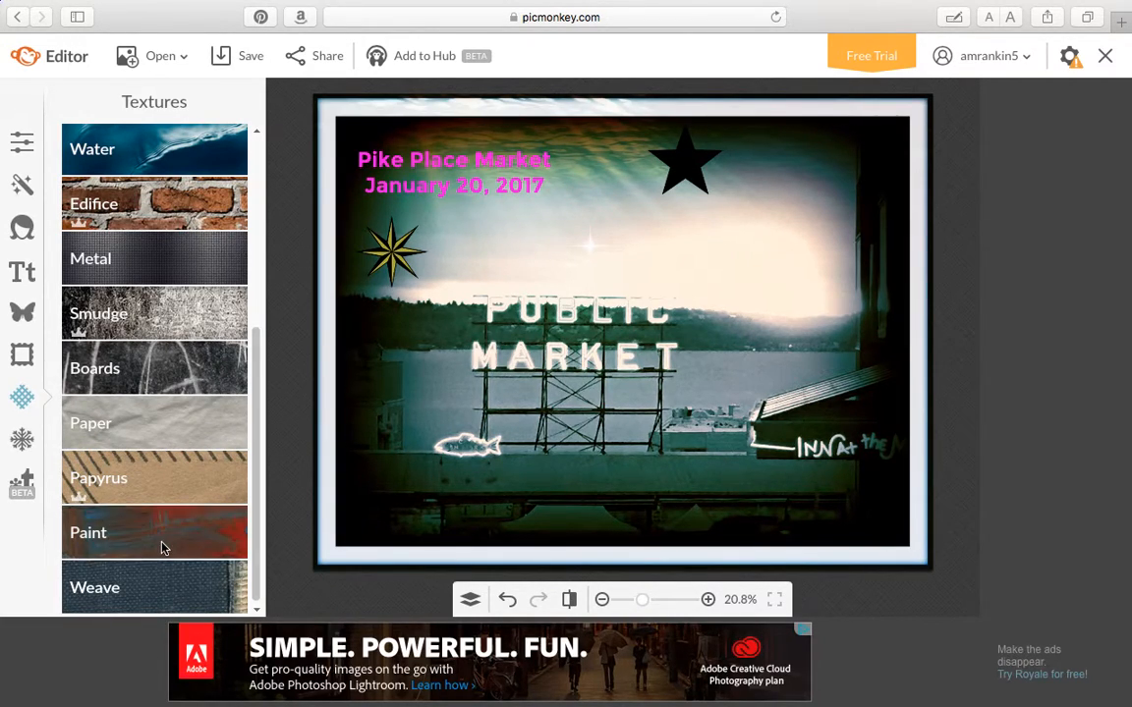
left_click_drag(254, 396, 257, 263)
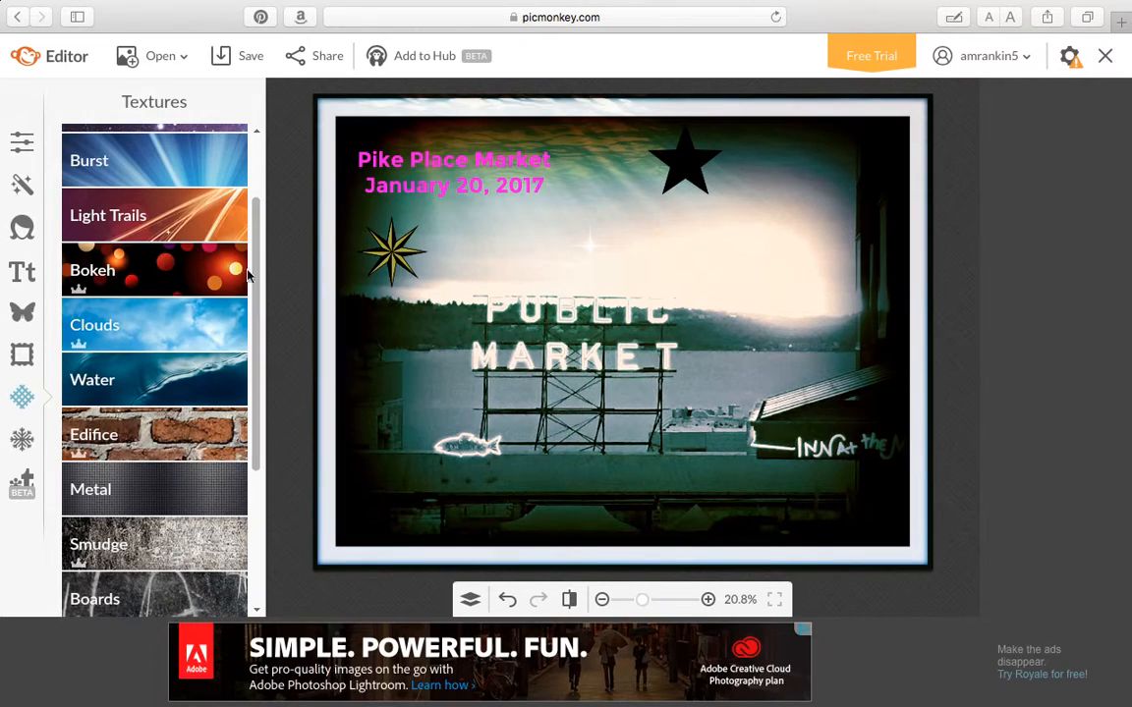
left_click(14, 444)
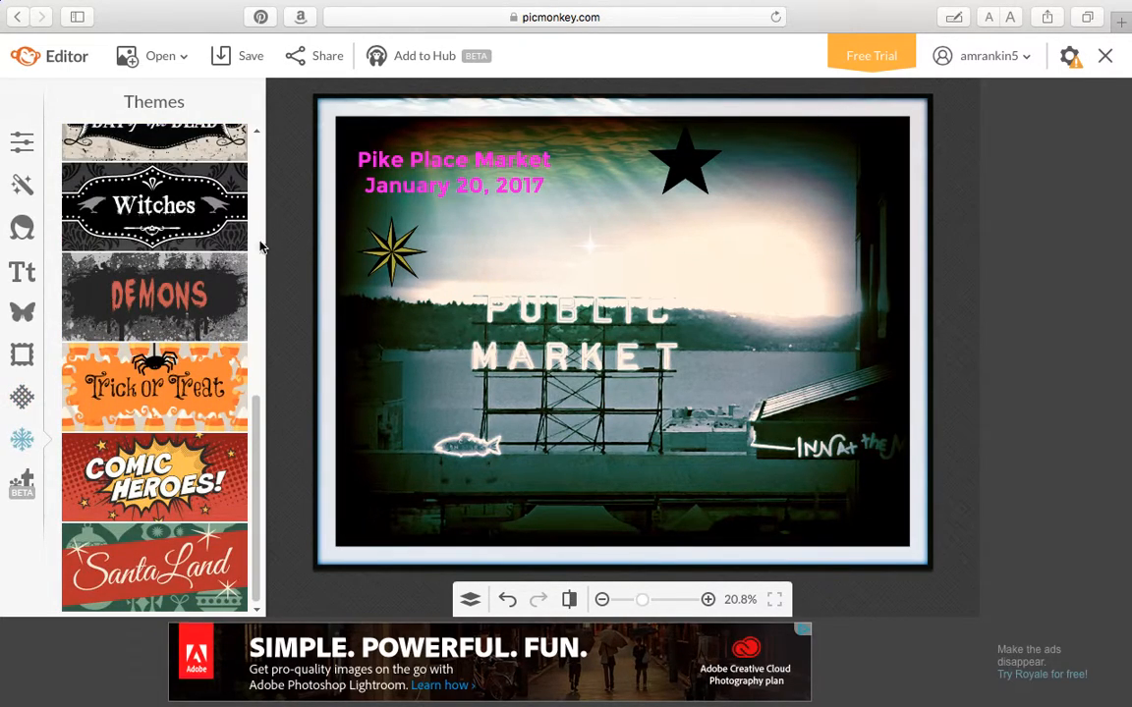
left_click_drag(255, 426, 251, 416)
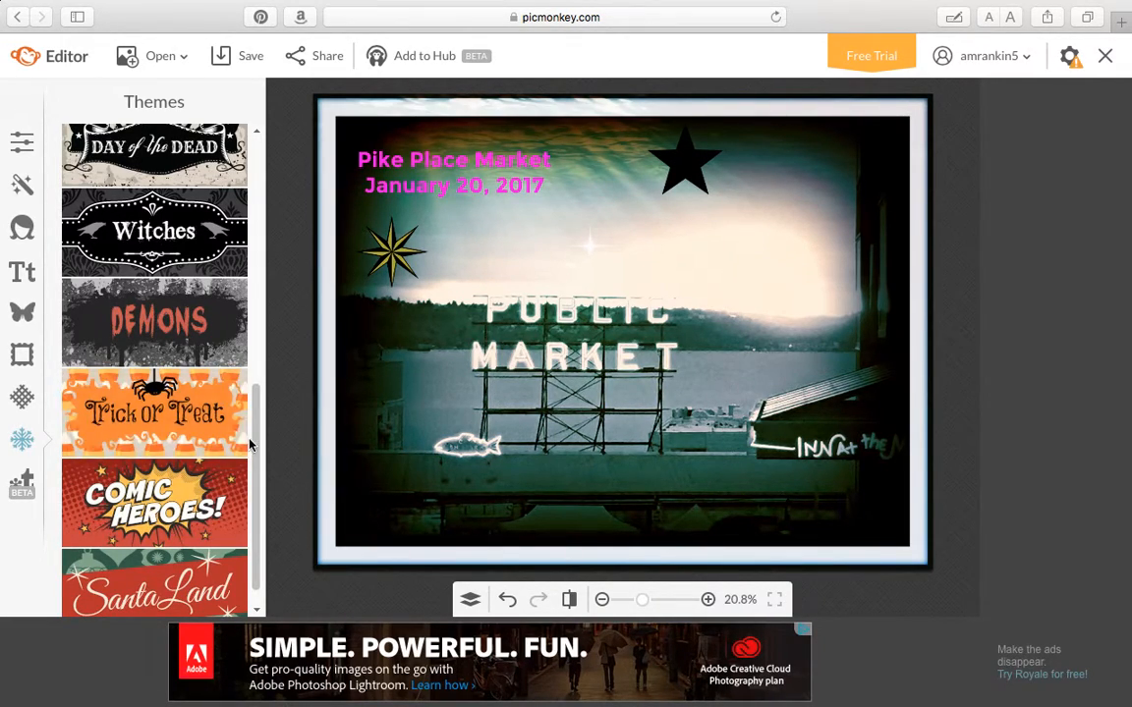
left_click(206, 410)
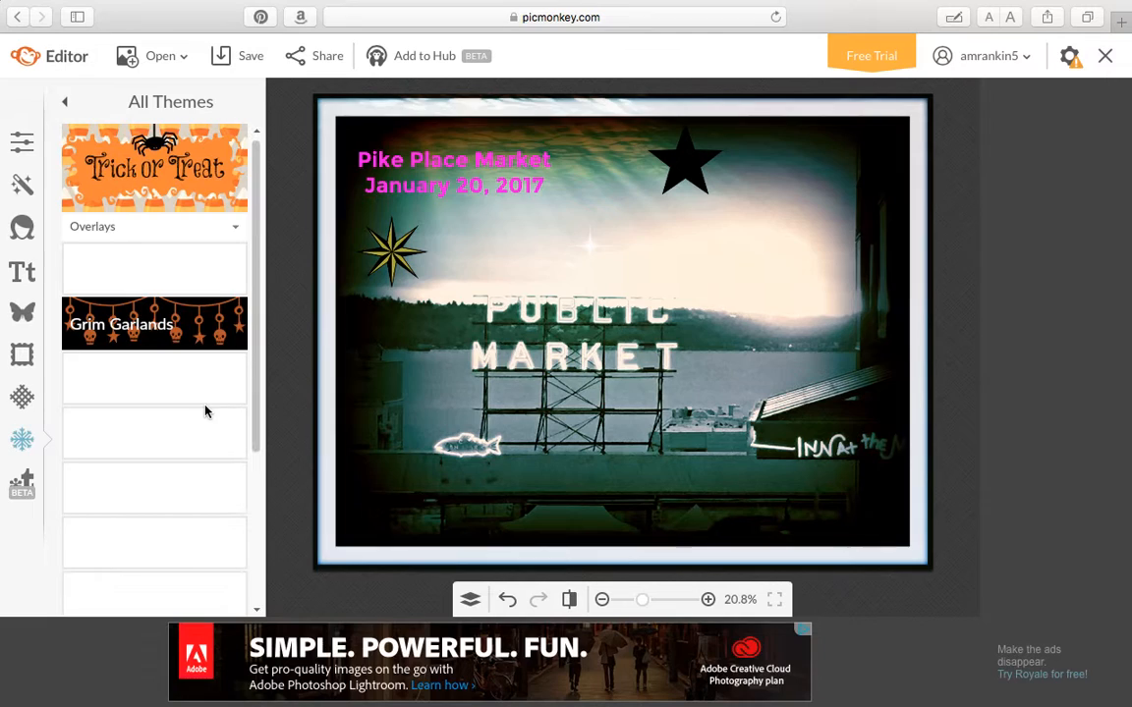
left_click(165, 277)
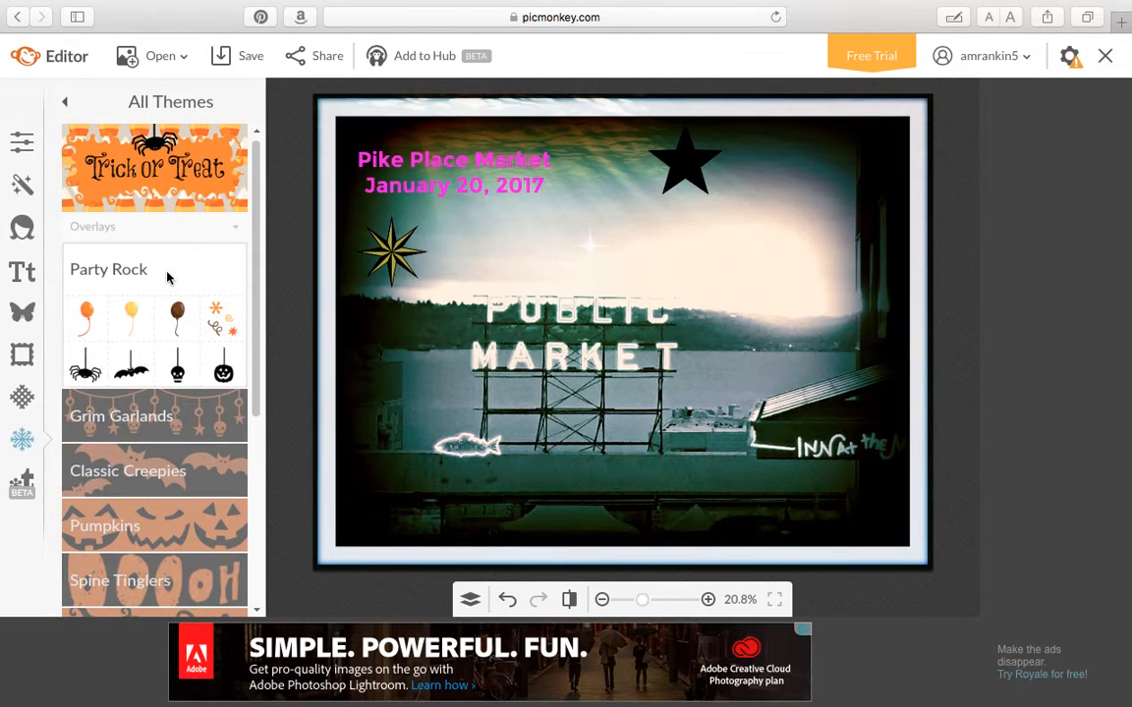
left_click(87, 411)
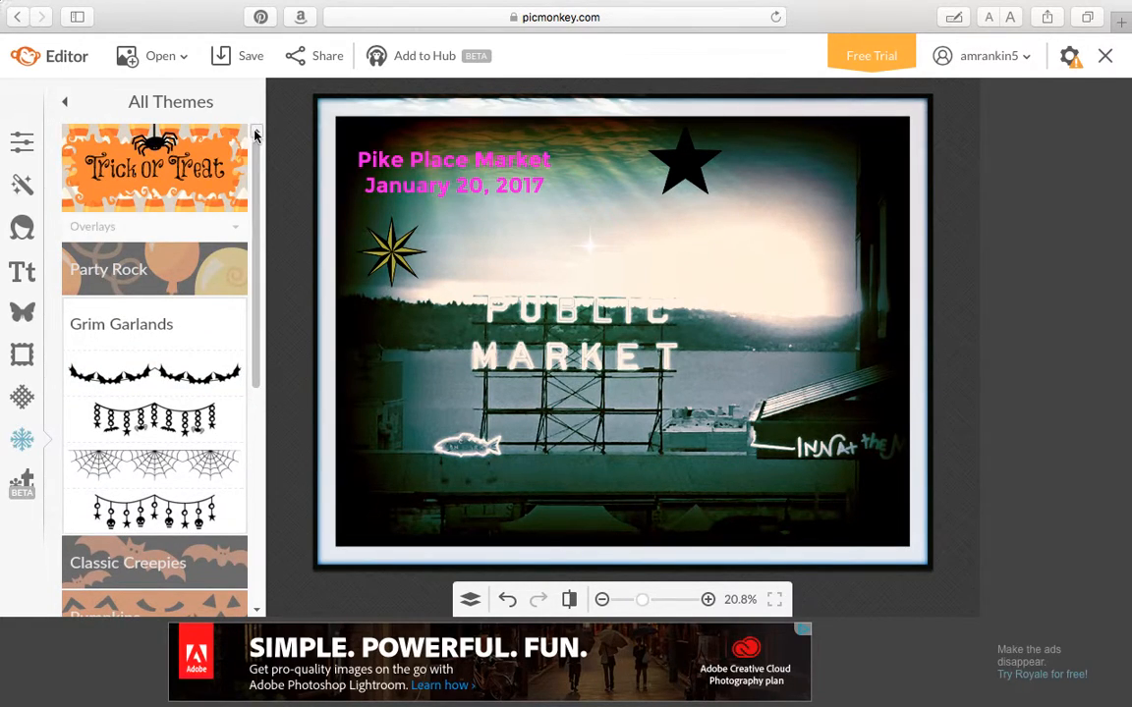
left_click(183, 159)
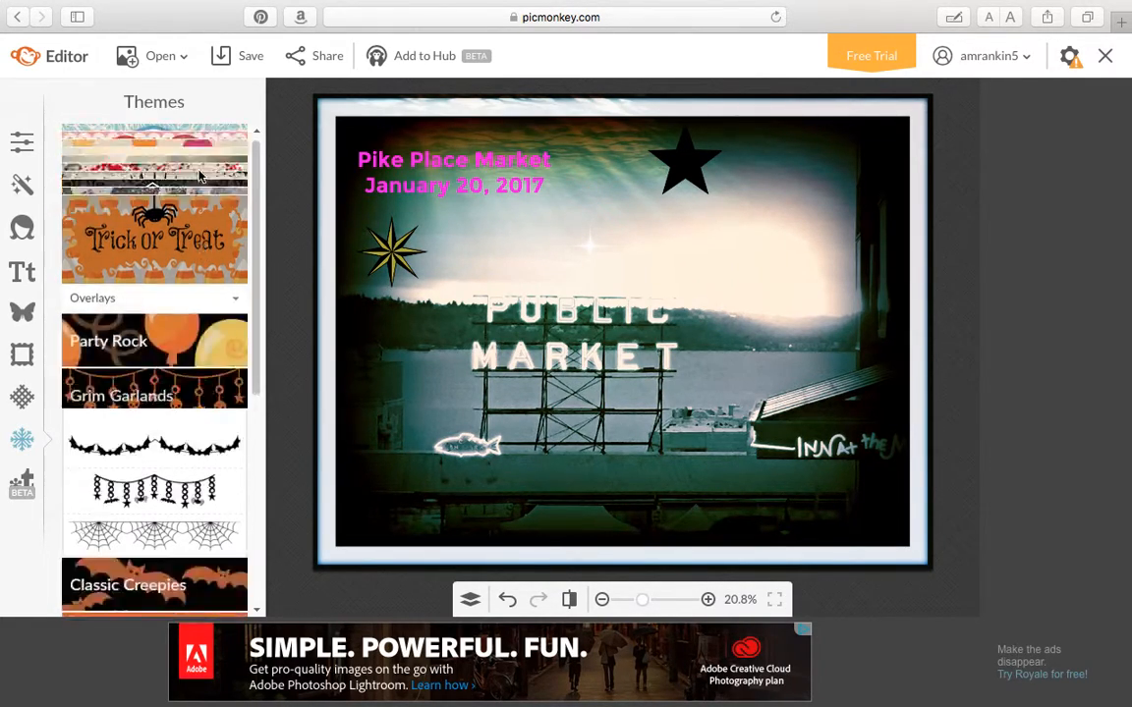
left_click(167, 250)
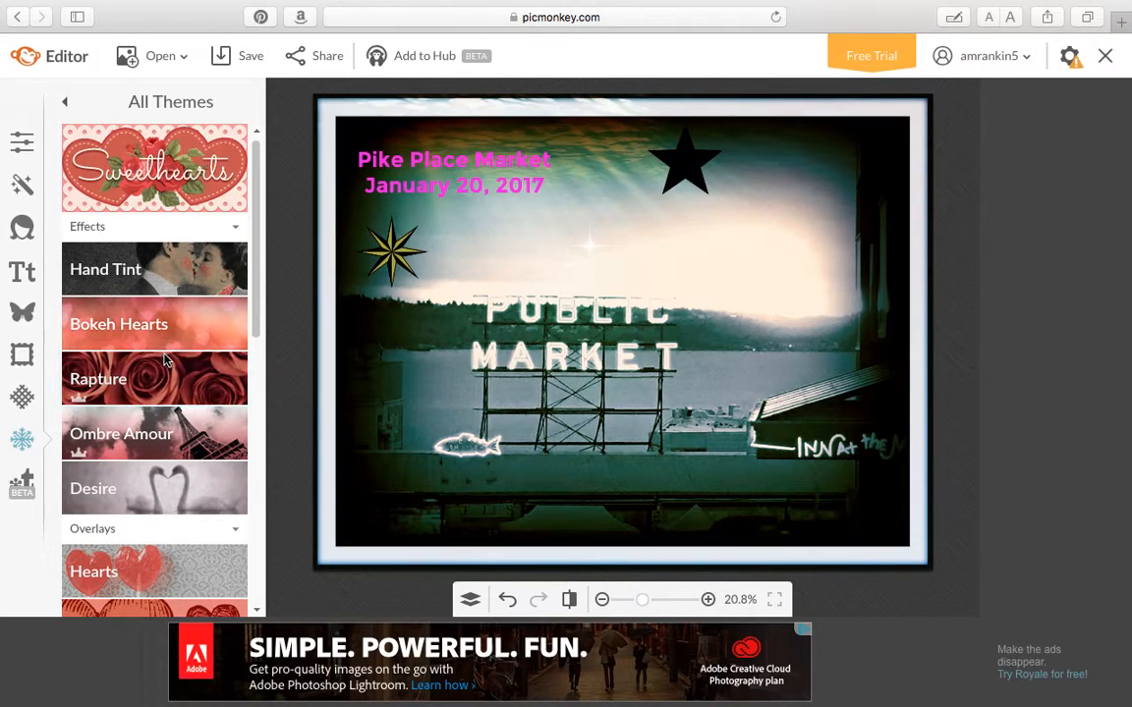
Try a solid red heart from the Sweethearts overlays in the sky above the Public Market sign, and delete it
left_click(164, 567)
left_click(86, 412)
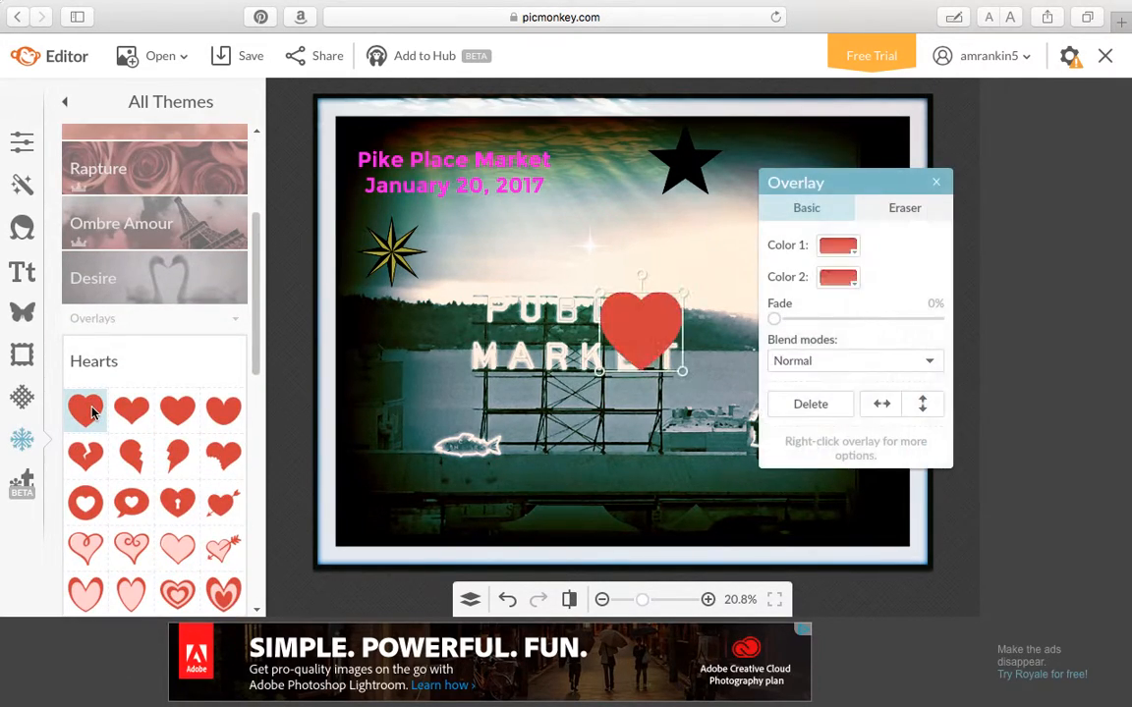
left_click_drag(647, 318, 630, 202)
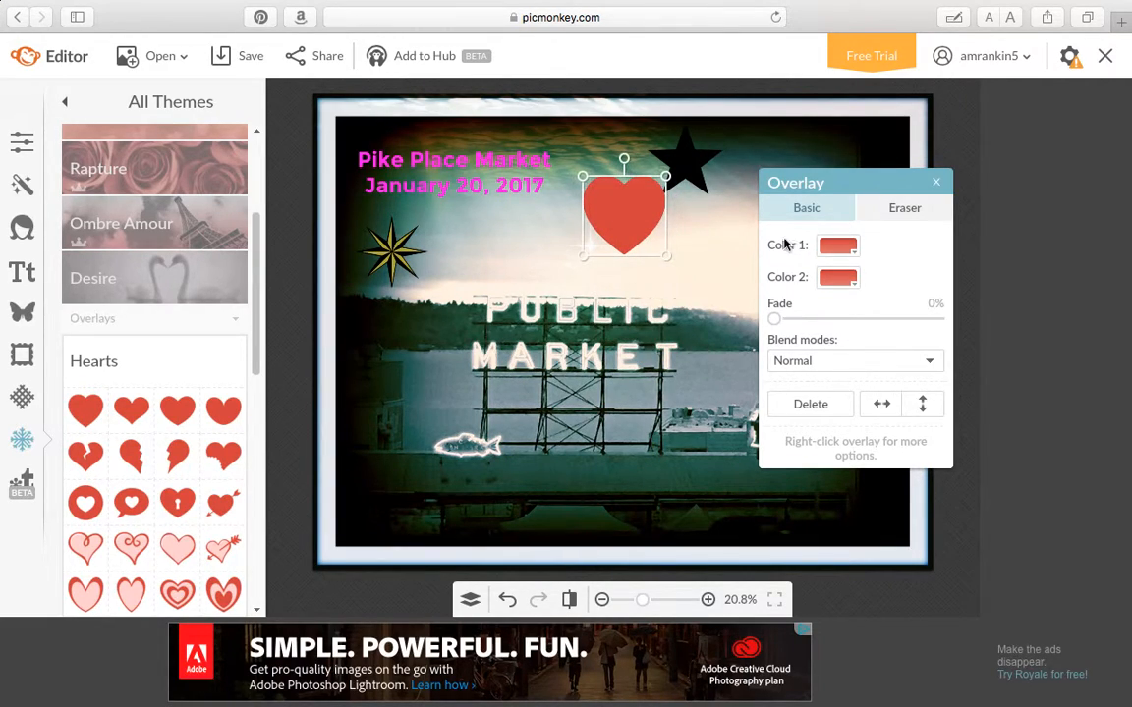
left_click(828, 404)
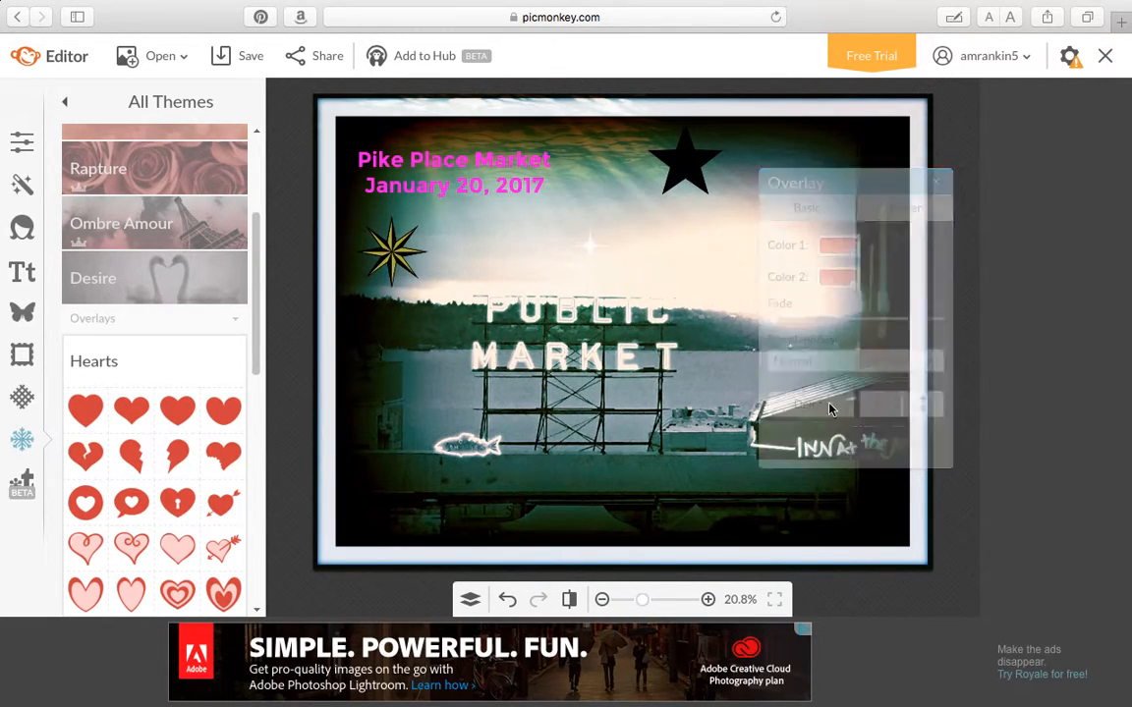
Examine the Sweethearts theme's frame and the fonts offered in its Sweet Nothings text set
left_click(235, 319)
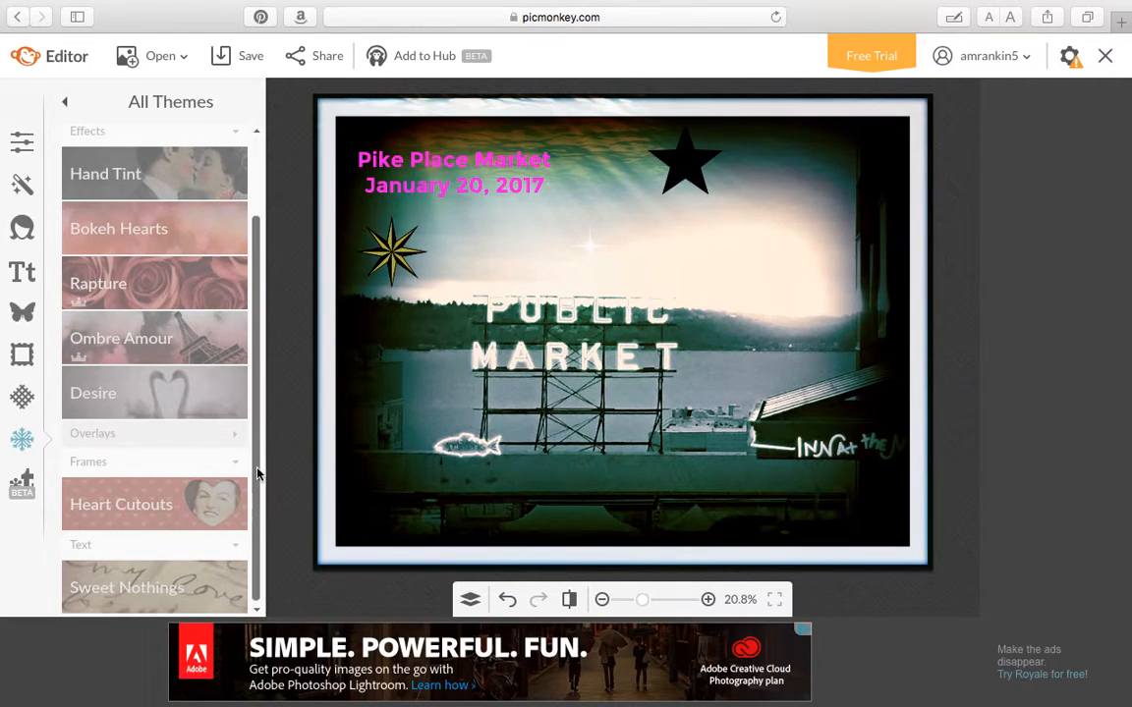
left_click(179, 593)
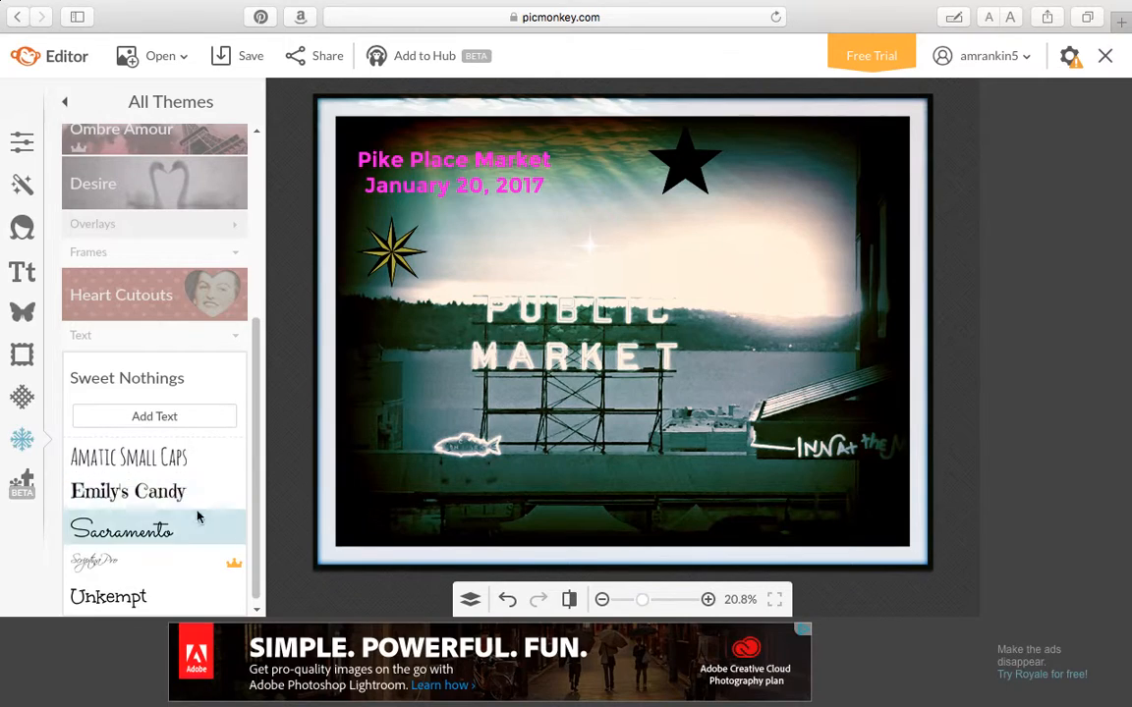
left_click_drag(259, 470, 263, 556)
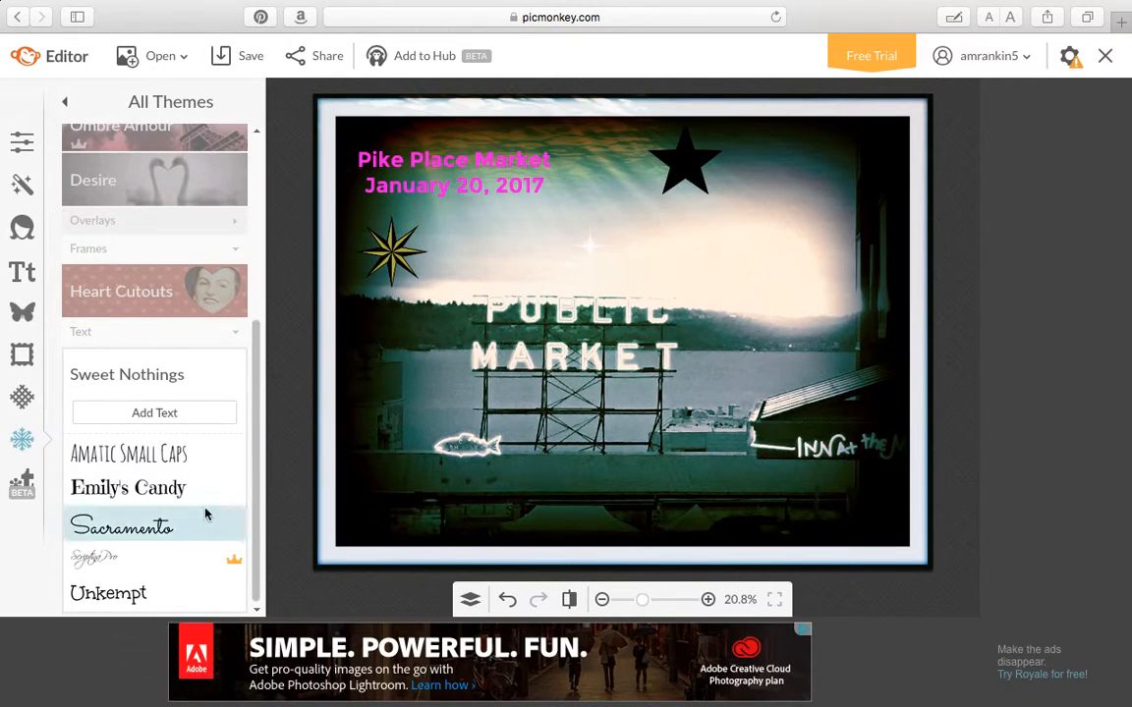
left_click(235, 332)
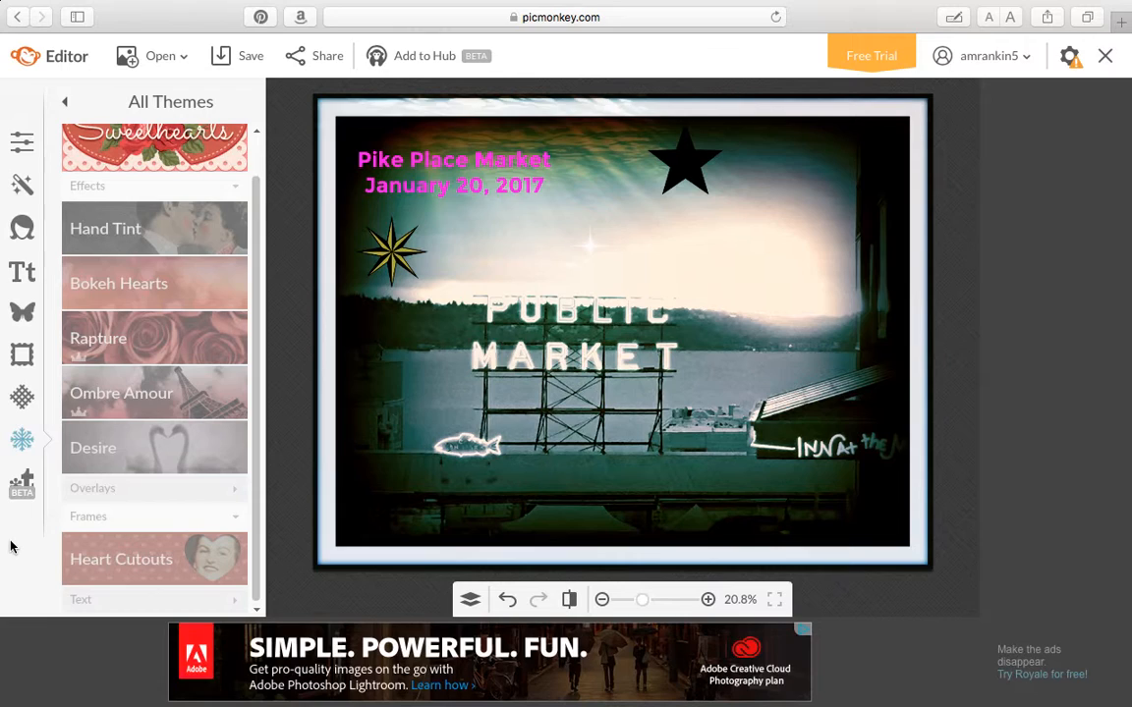
Start saving the edited photo and name the file PikePlaceMkt
left_click(248, 57)
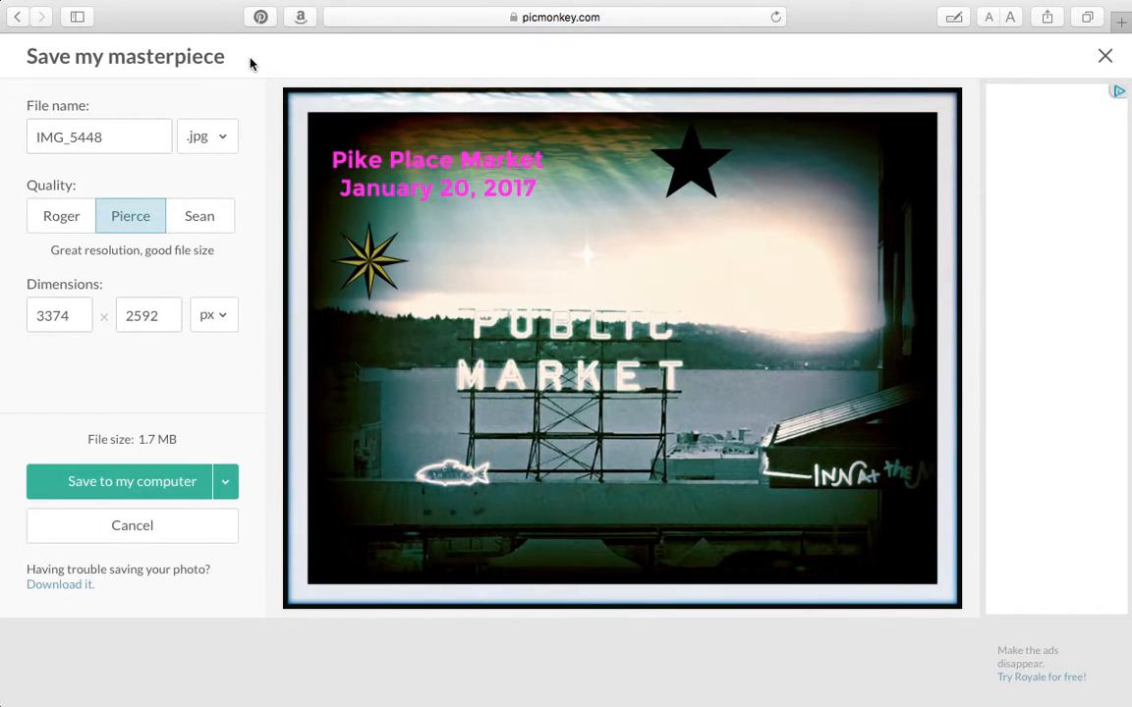
left_click(110, 135)
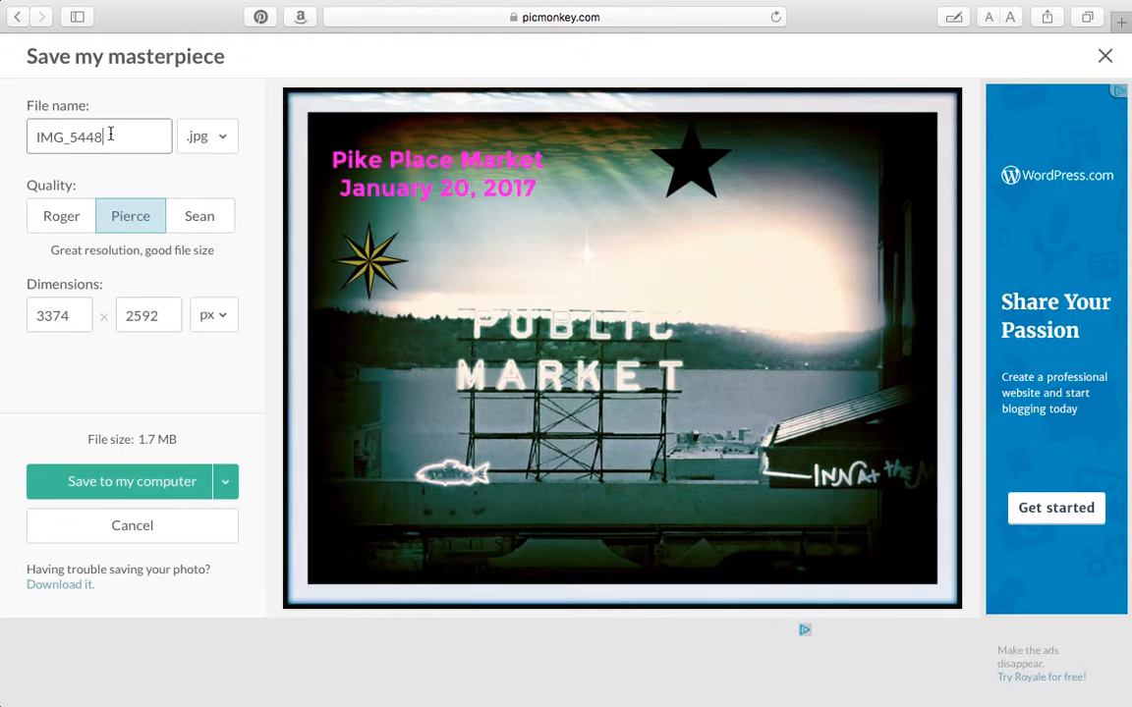
key("BackSpace")
key("BackSpace")
key("BackSpace")
key("BackSpace")
key("BackSpace")
key("BackSpace")
key("BackSpace")
key("BackSpace")
type("PikePlaceMkt")
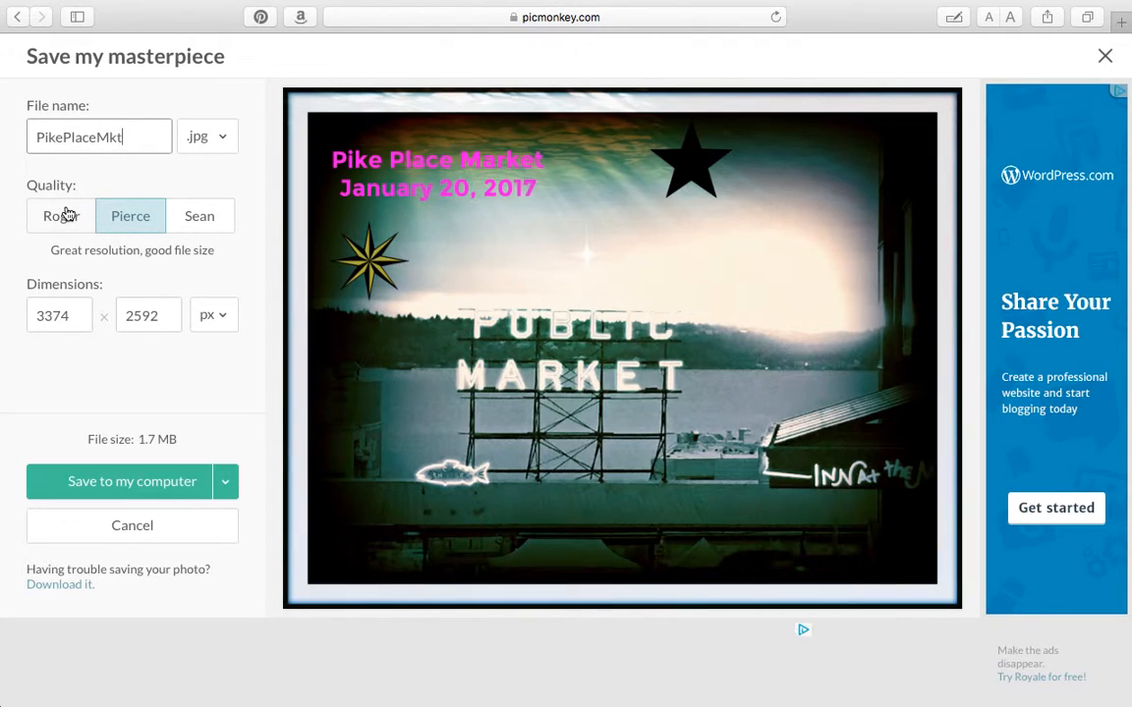
Save the photo to the computer in Pierce quality and close the editor
key("Return")
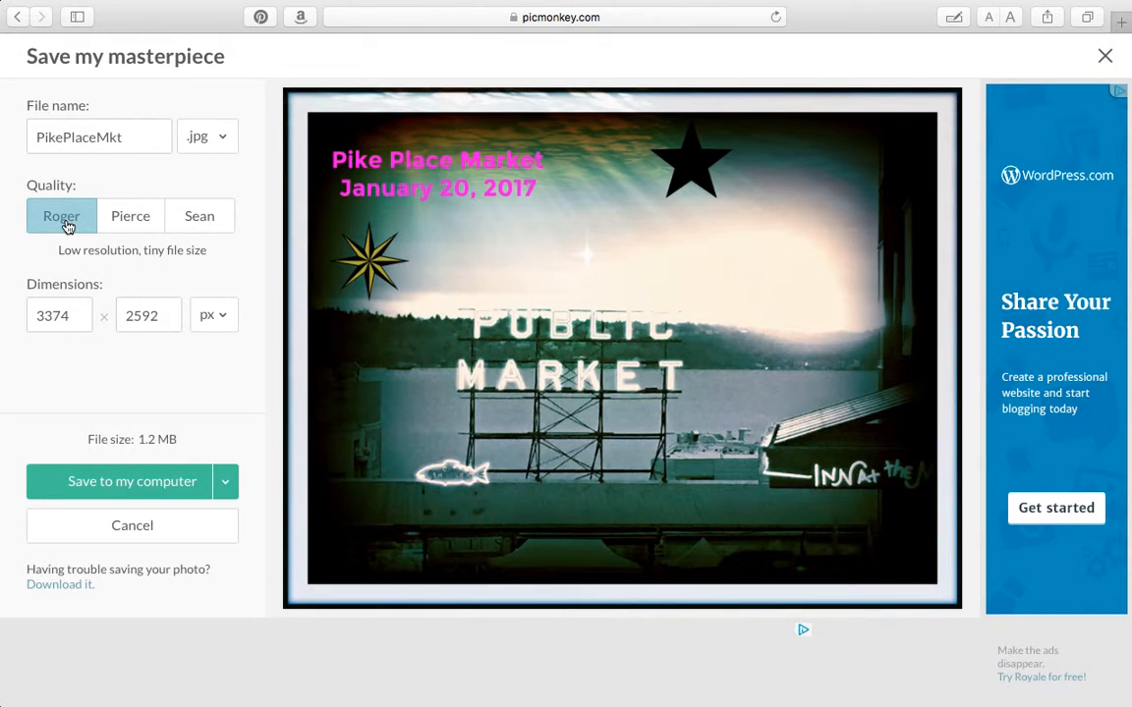
left_click(138, 216)
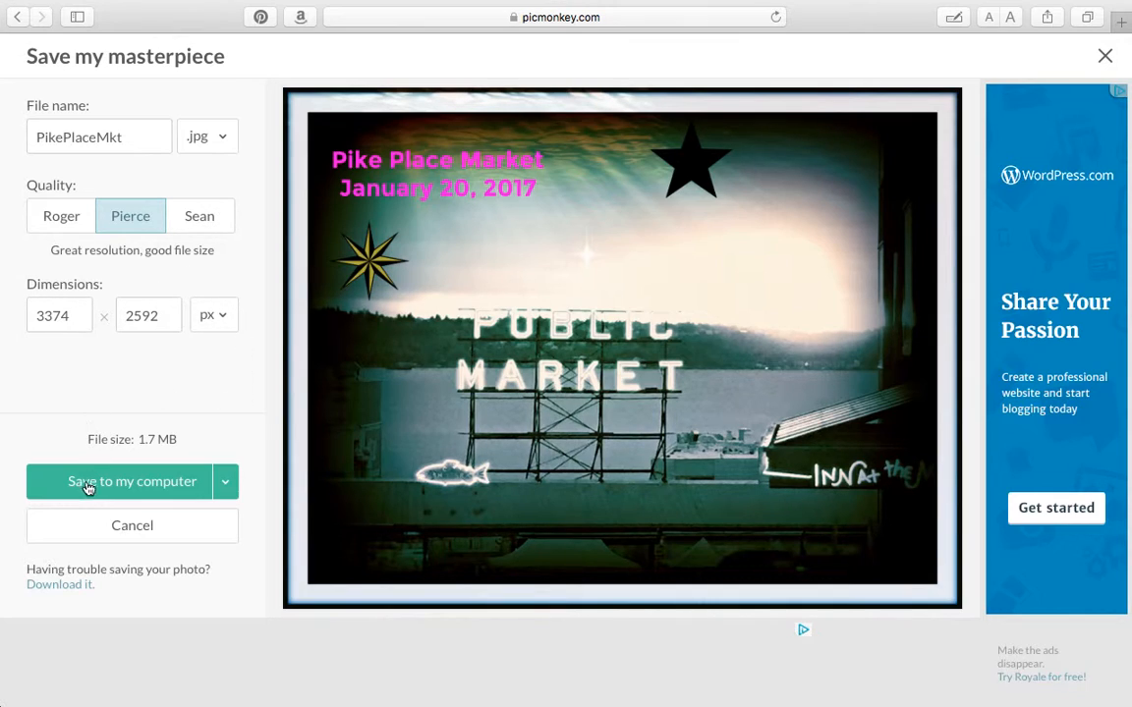
left_click(170, 489)
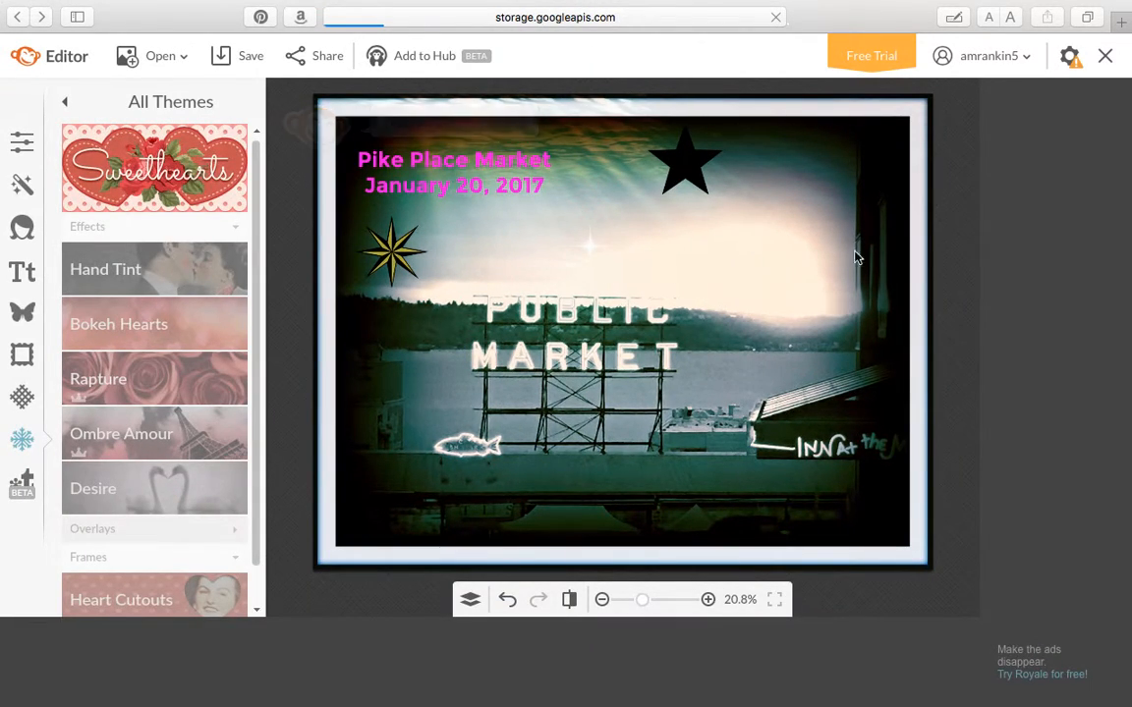
left_click(1105, 59)
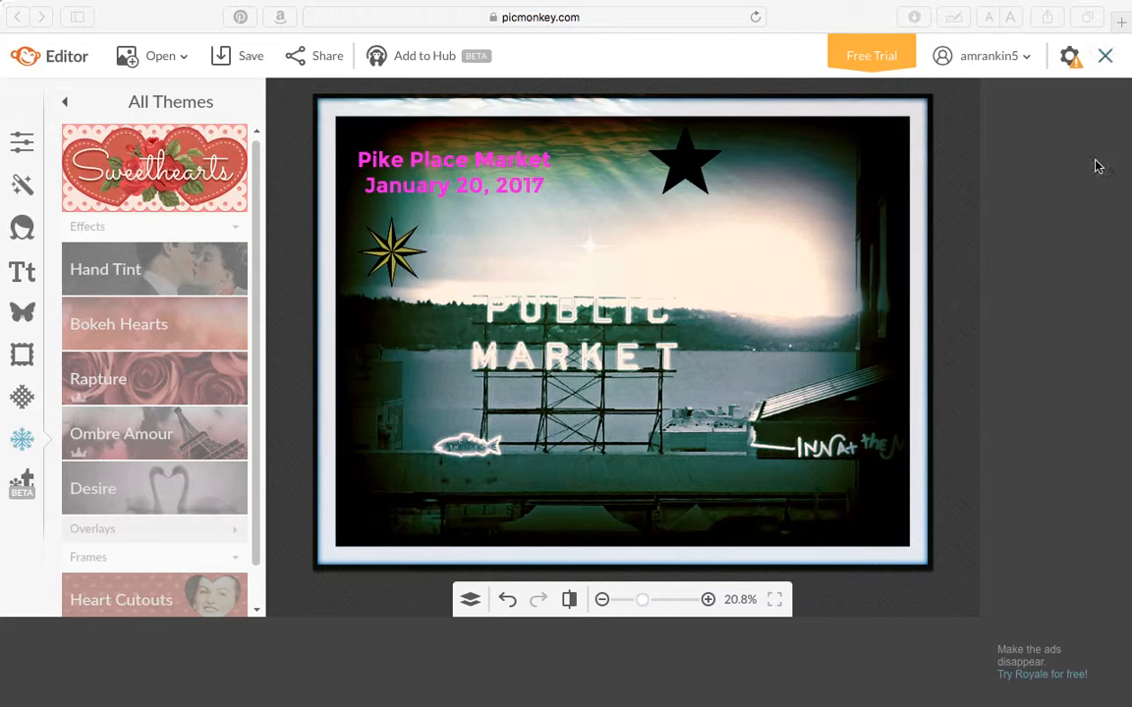
left_click(1107, 57)
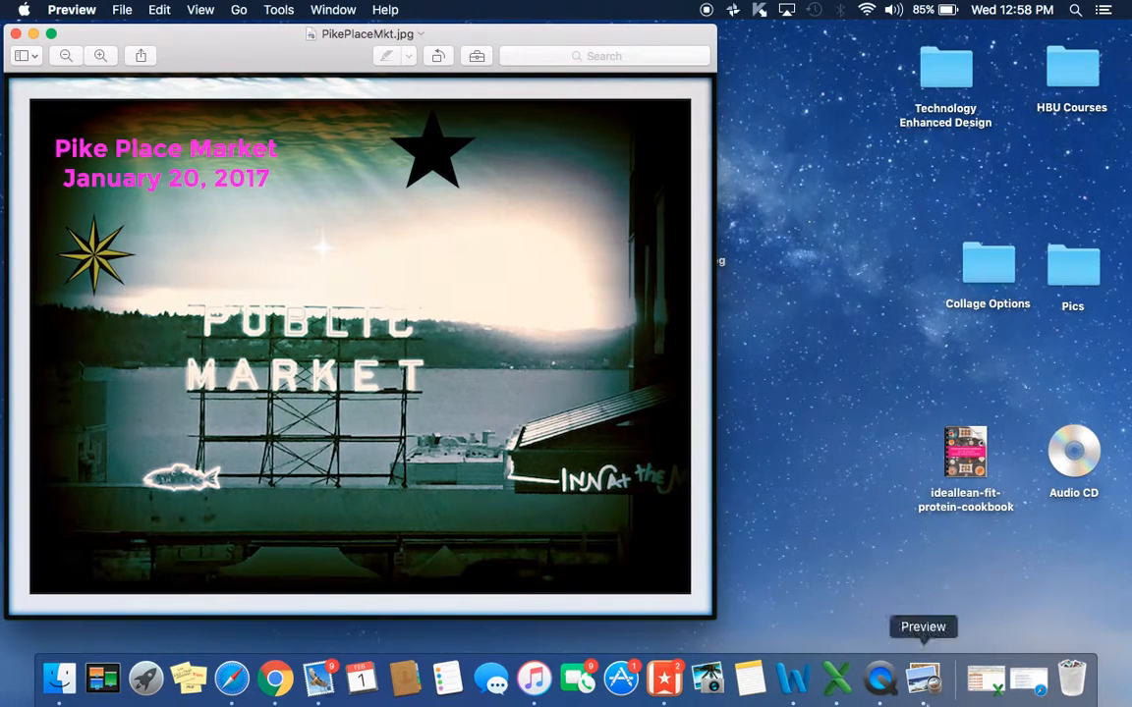
left_click(880, 677)
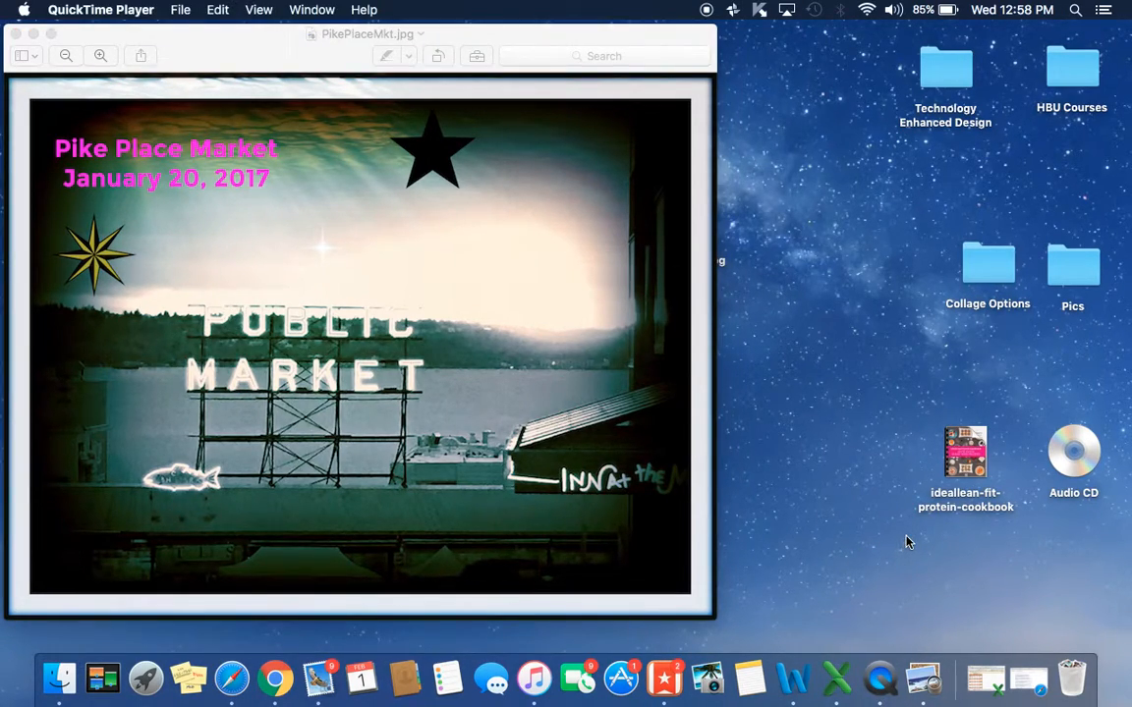